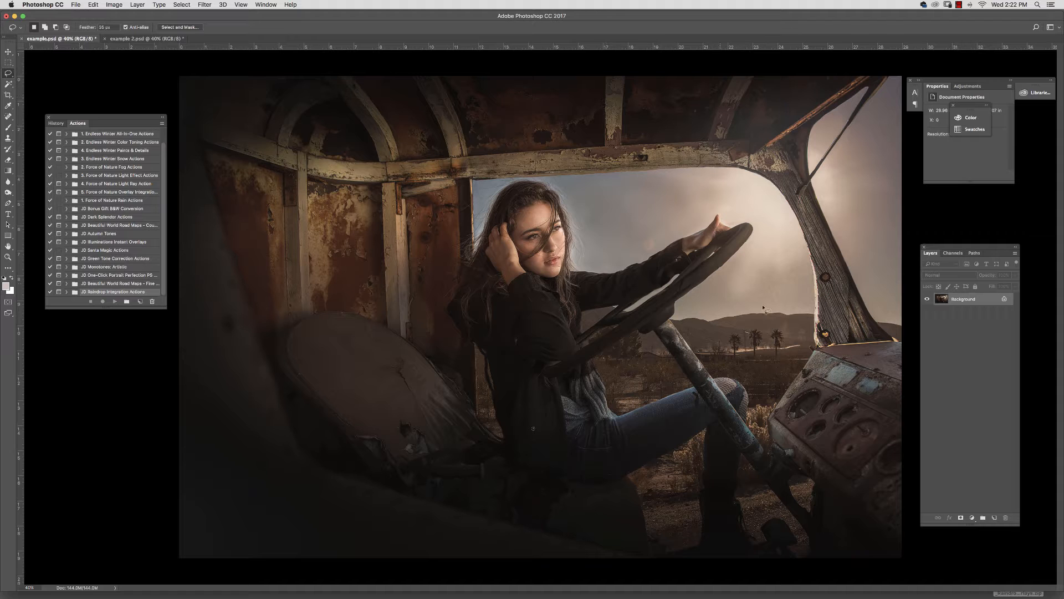
# Step: Extract the JD_Special_Effects_Raindrop_Overlays zip archive on the desktop and open the extracted folder
pyautogui.click(1025, 594)
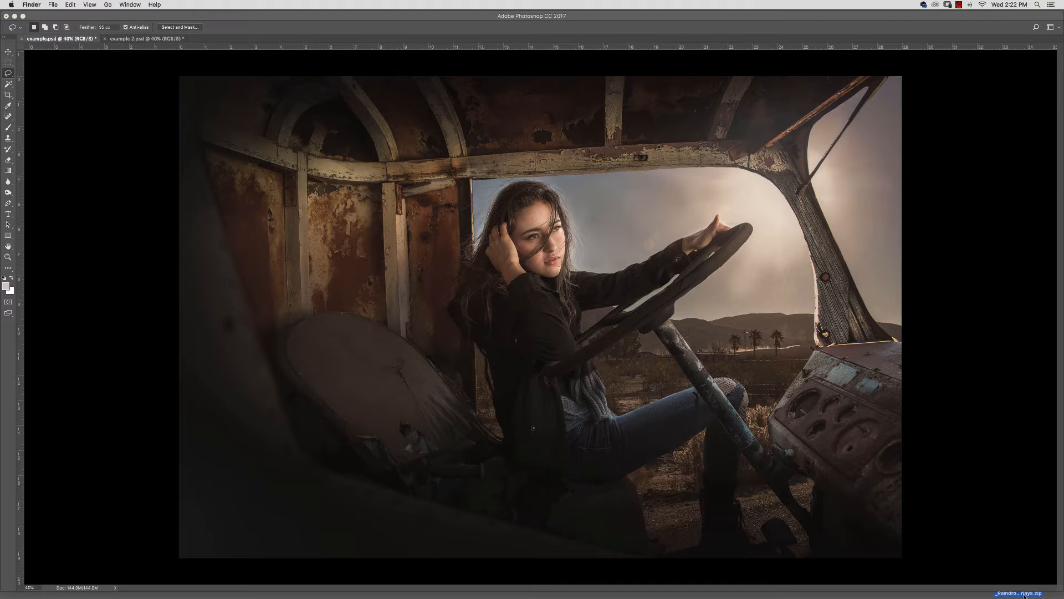
pyautogui.moveTo(1062, 588); pyautogui.dragTo(1039, 549)
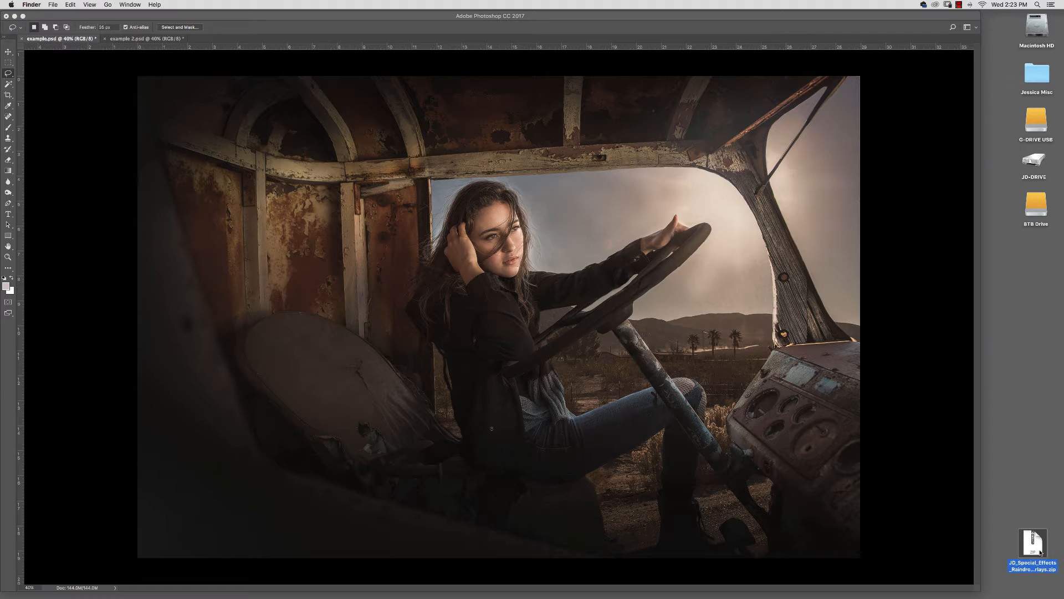
pyautogui.doubleClick(1039, 549)
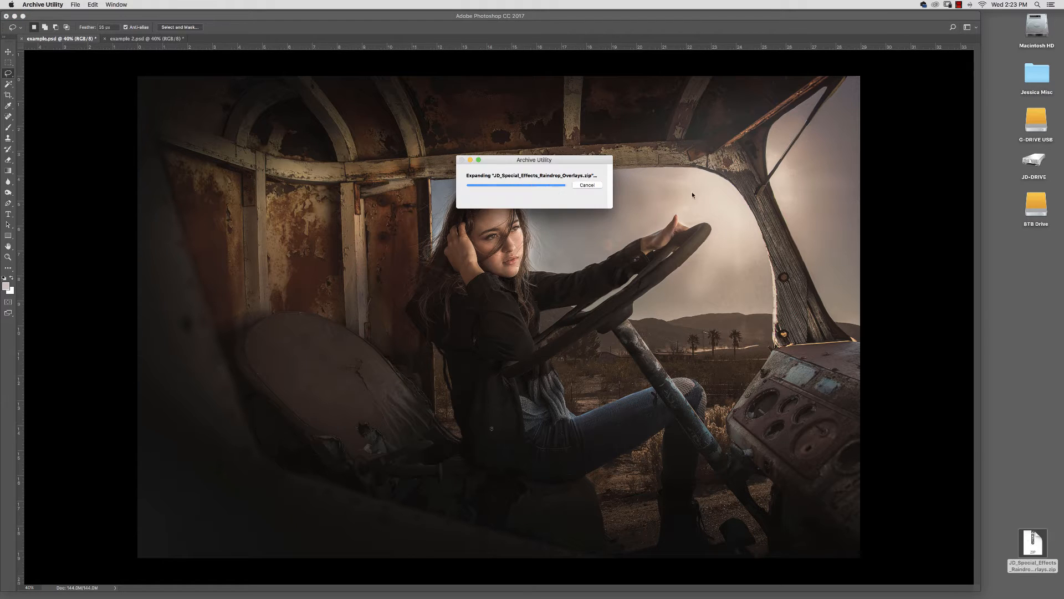
pyautogui.moveTo(1032, 547); pyautogui.dragTo(1025, 482)
pyautogui.doubleClick(1027, 483)
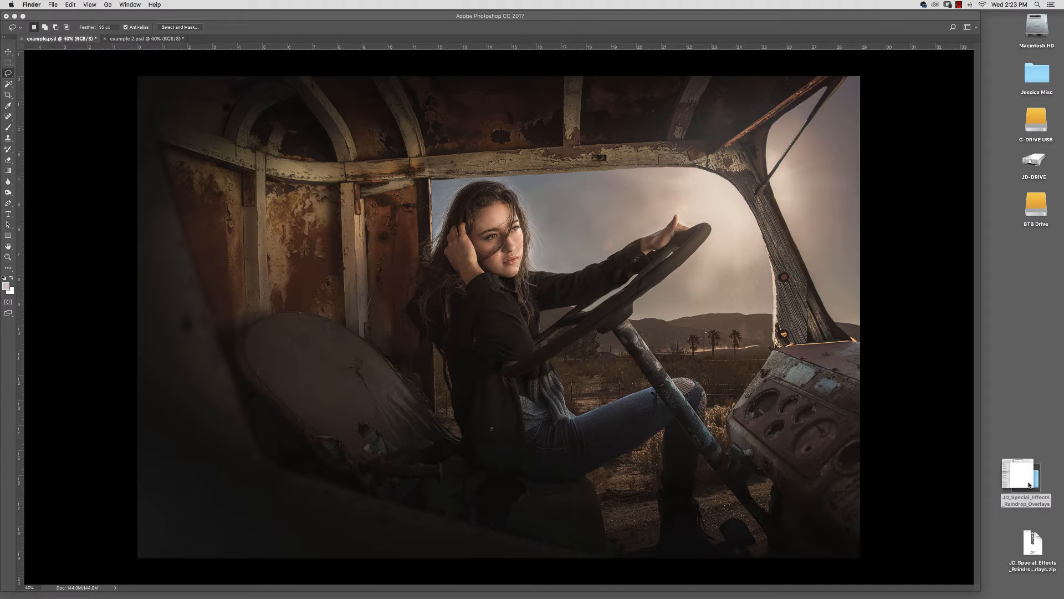
# Step: Look through the Arty Rain Overlays, B&W Rain, Frozen Rain, Rain Overlays in Color and Rain Overlays Small folders
pyautogui.click(580, 139)
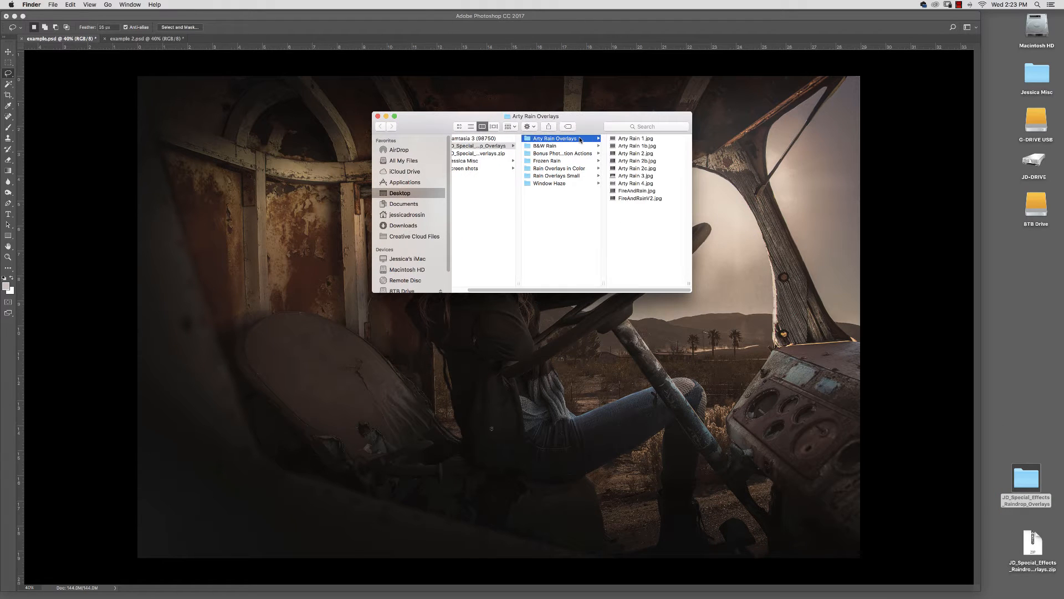
pyautogui.click(562, 147)
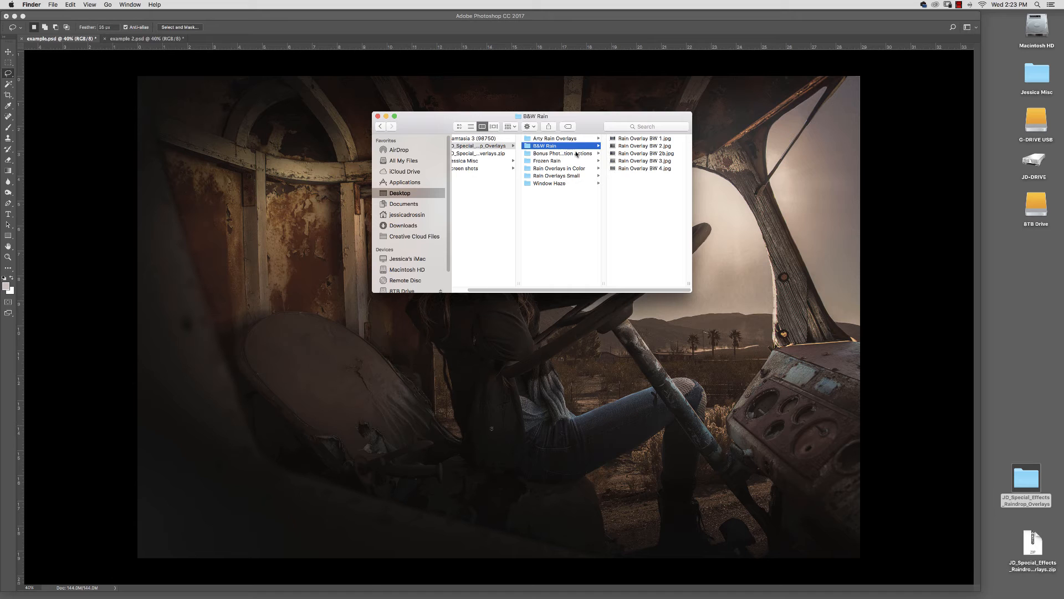
pyautogui.click(559, 161)
pyautogui.click(561, 169)
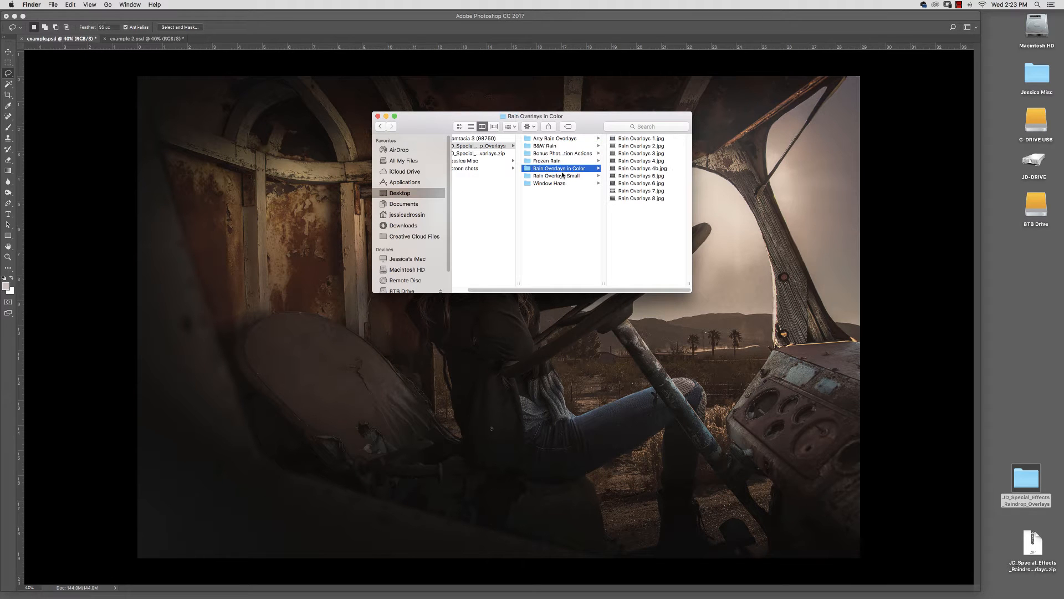
pyautogui.click(562, 176)
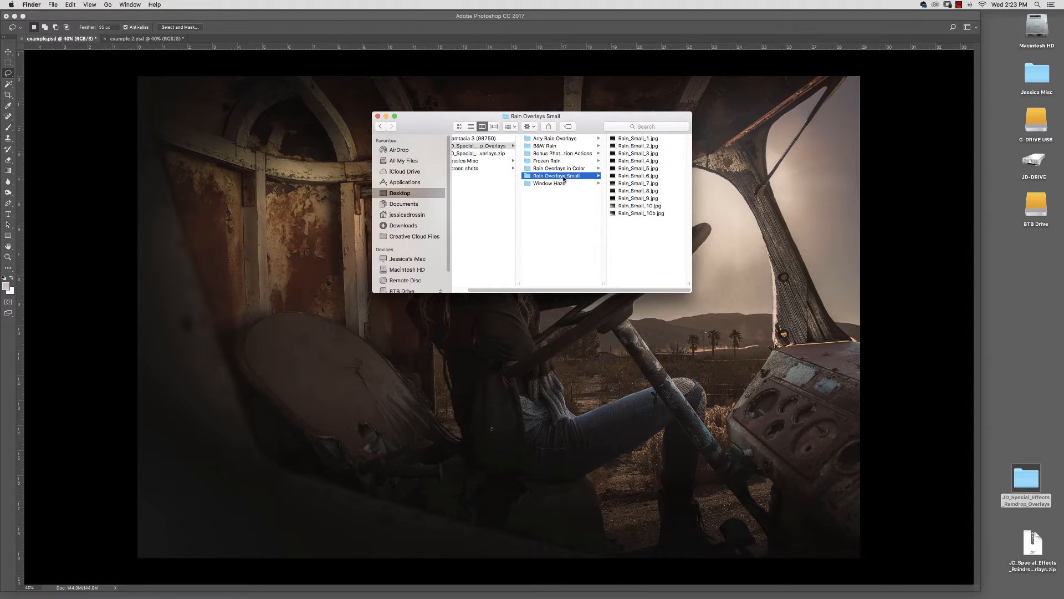
pyautogui.click(558, 169)
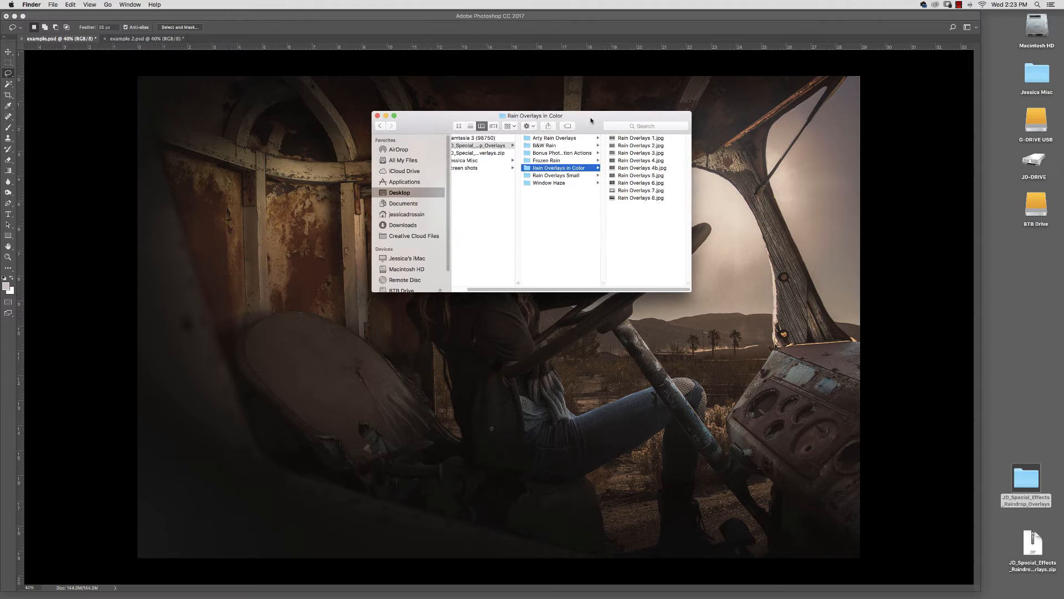
pyautogui.moveTo(588, 118); pyautogui.dragTo(270, 405)
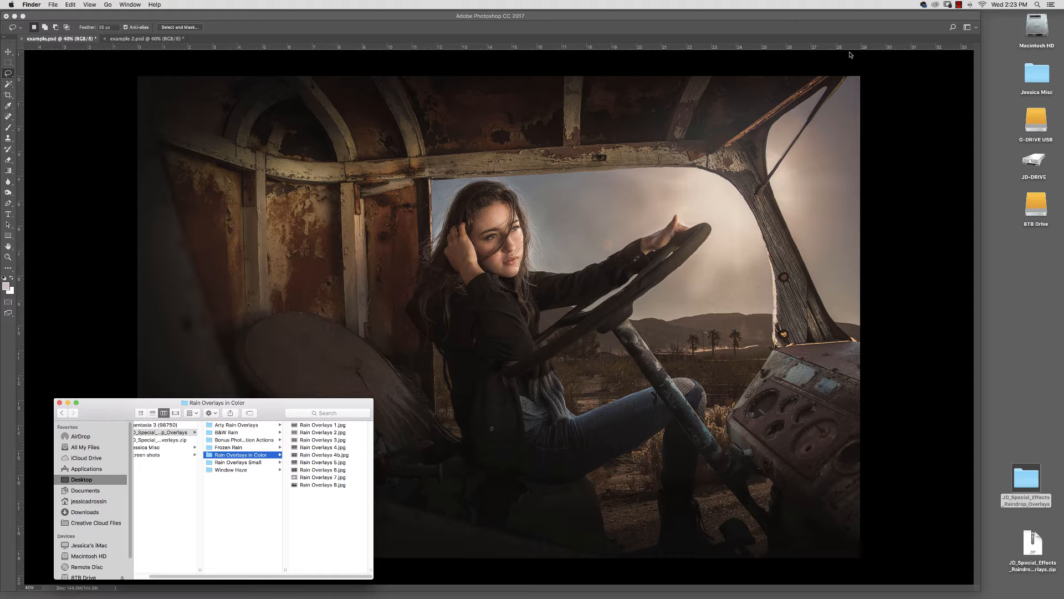
pyautogui.moveTo(278, 404); pyautogui.dragTo(402, 112)
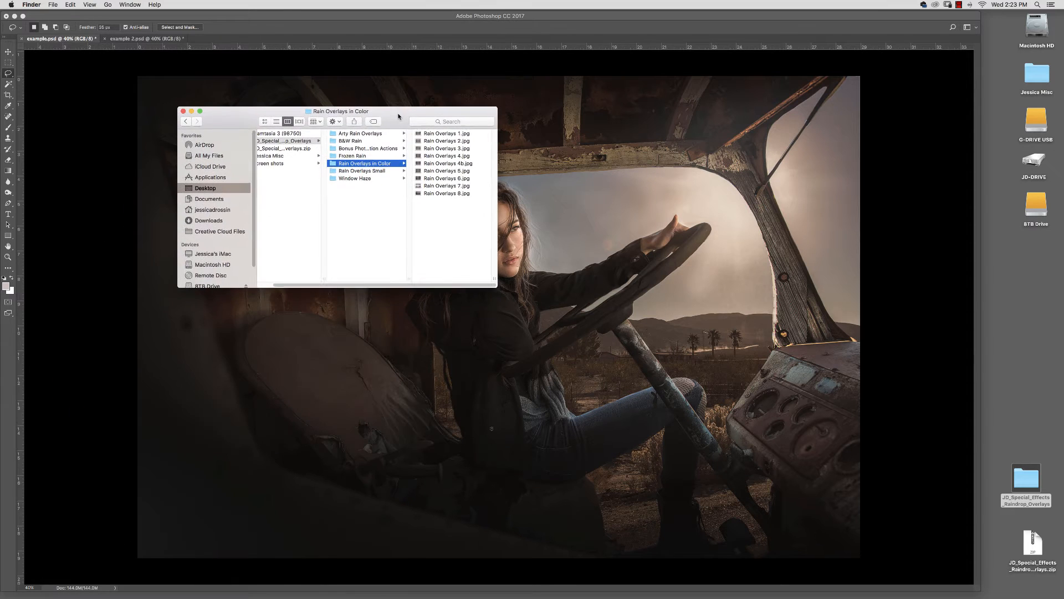
# Step: Load JD Raindrop Integration Actions.atn from the Bonus Photoshop Integration Actions folder into Photoshop
pyautogui.click(365, 142)
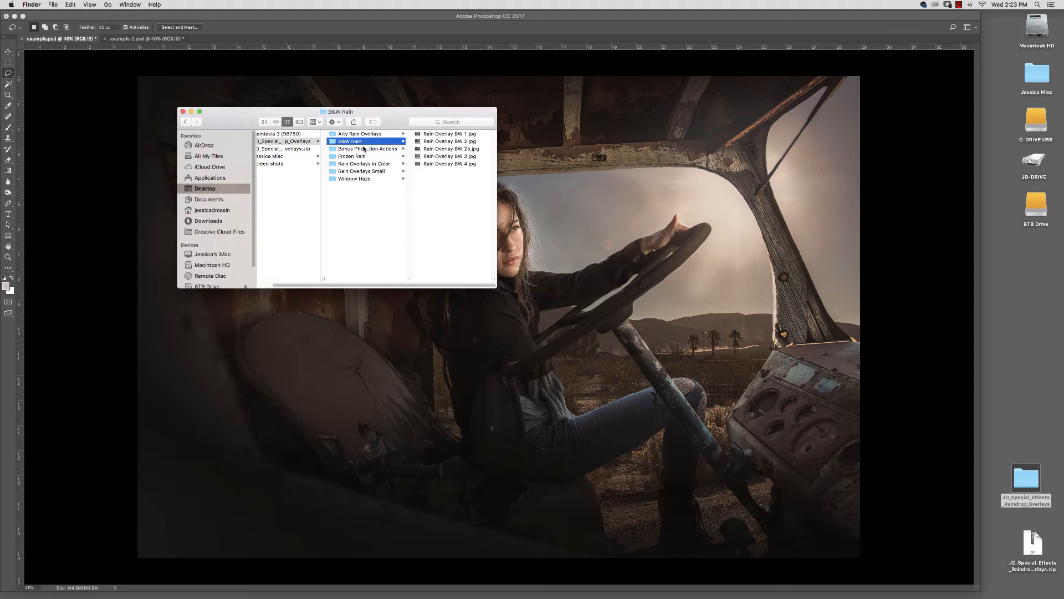
pyautogui.click(360, 149)
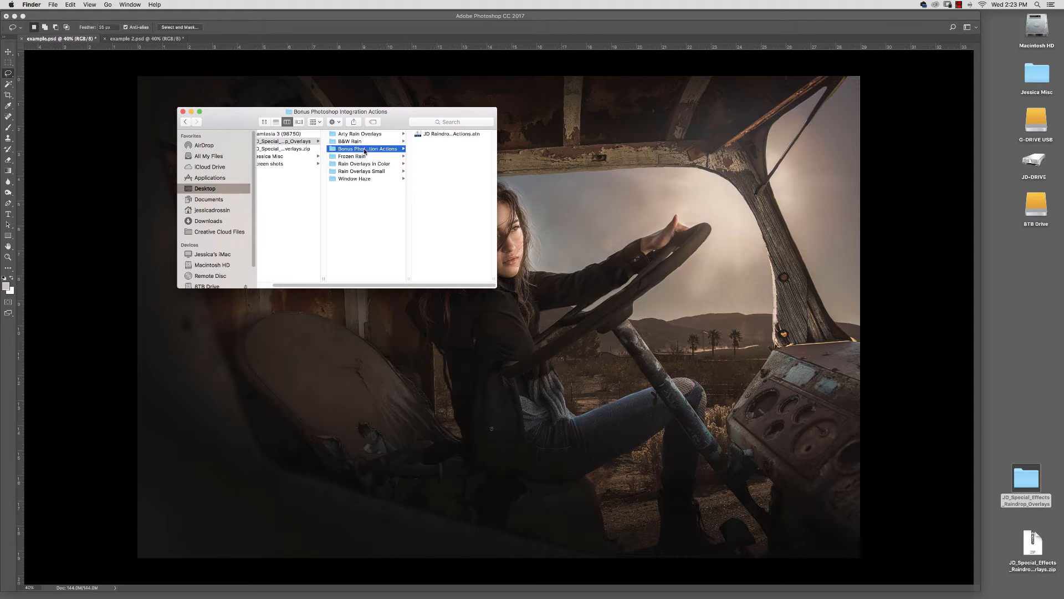
pyautogui.click(419, 135)
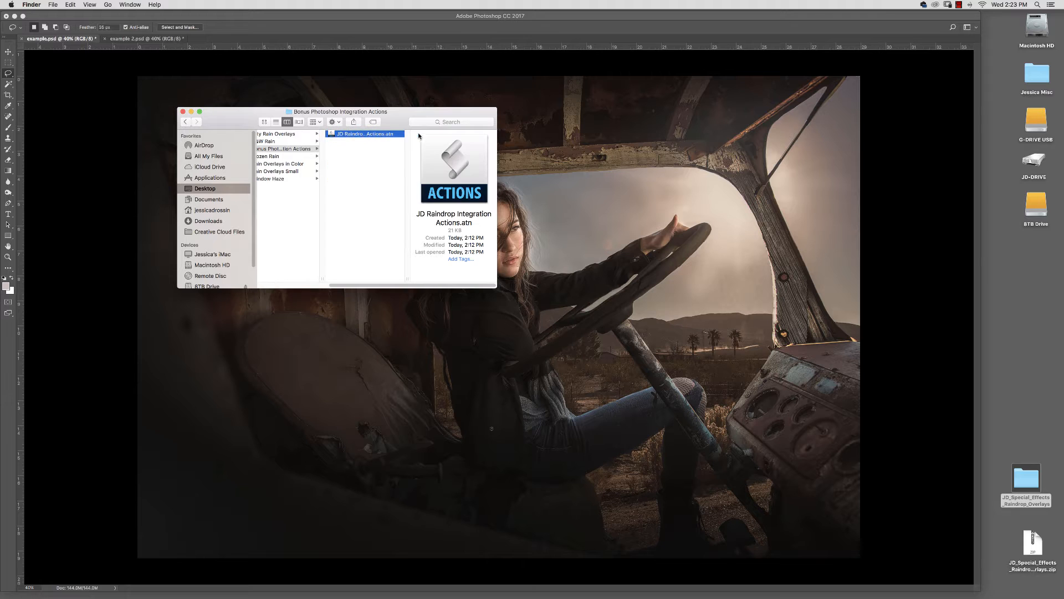
pyautogui.doubleClick(447, 181)
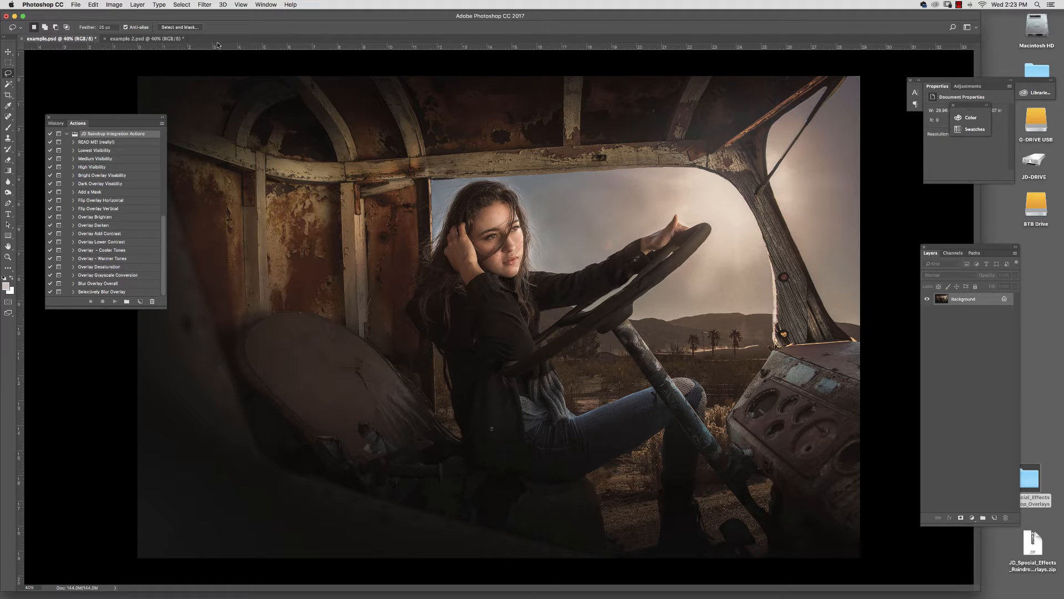
# Step: Open the image Arty Rain 2.jpg from the Arty Rain Overlays folder of the raindrop overlays collection
pyautogui.click(76, 4)
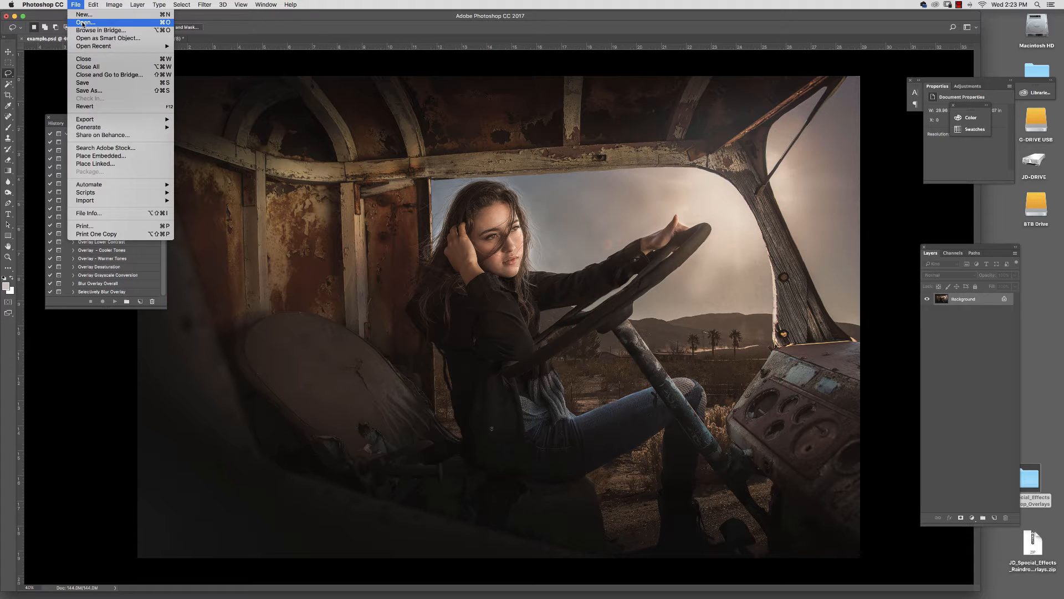
pyautogui.click(83, 23)
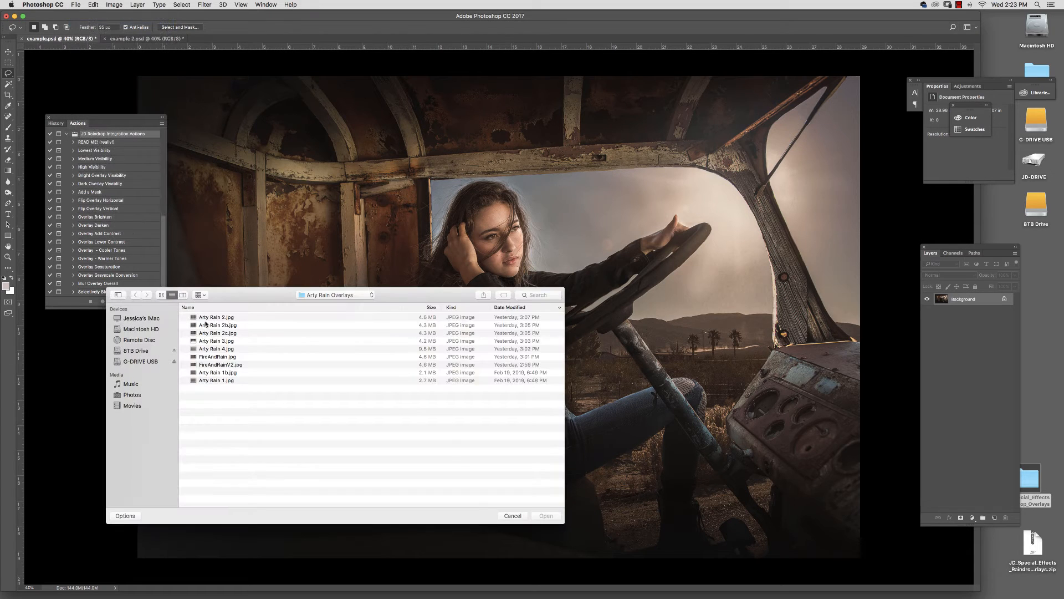
pyautogui.click(334, 295)
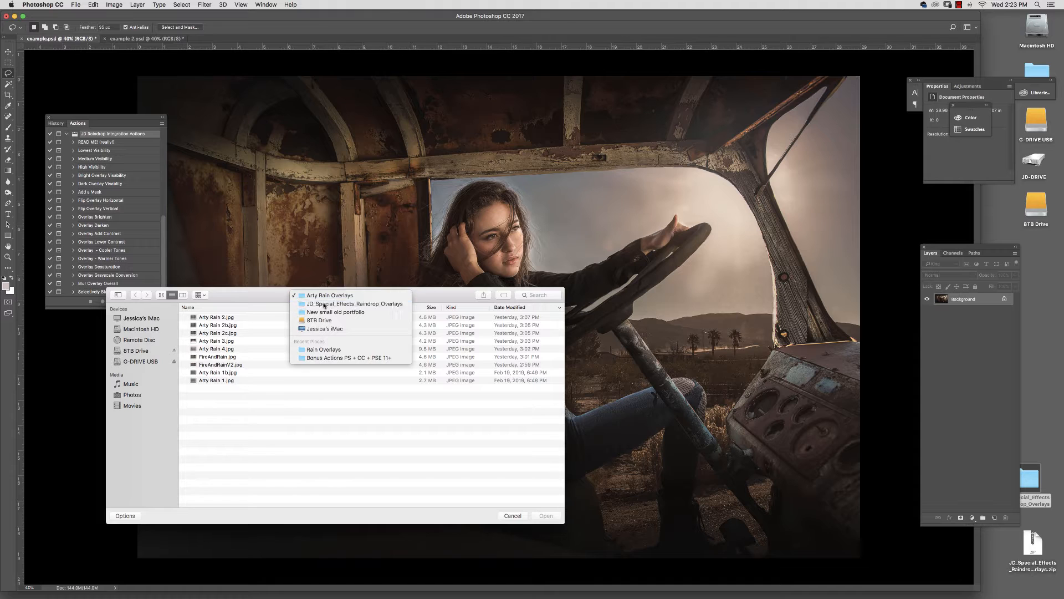
pyautogui.click(318, 306)
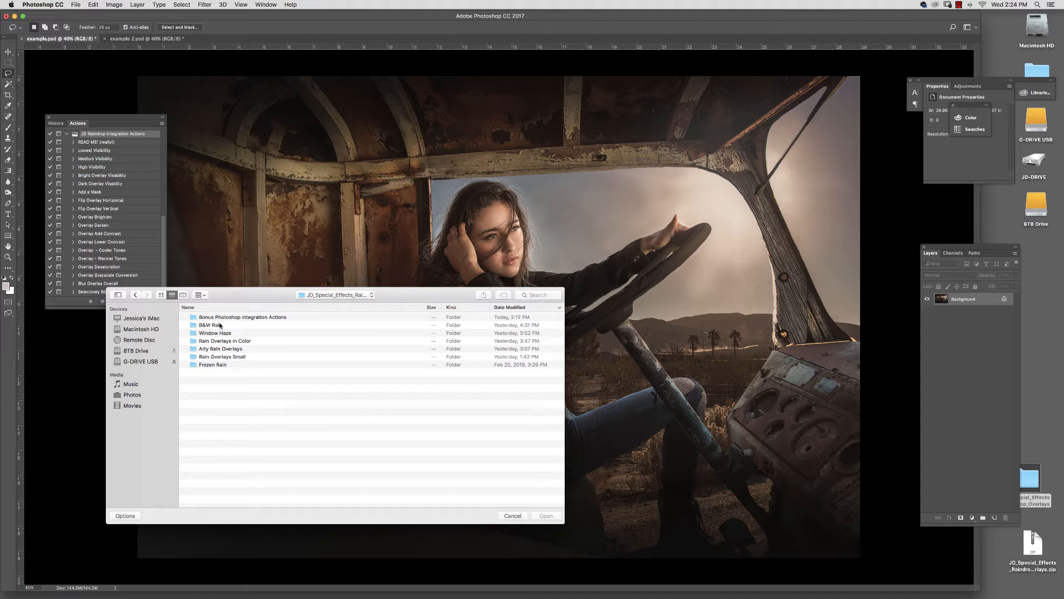
pyautogui.click(239, 349)
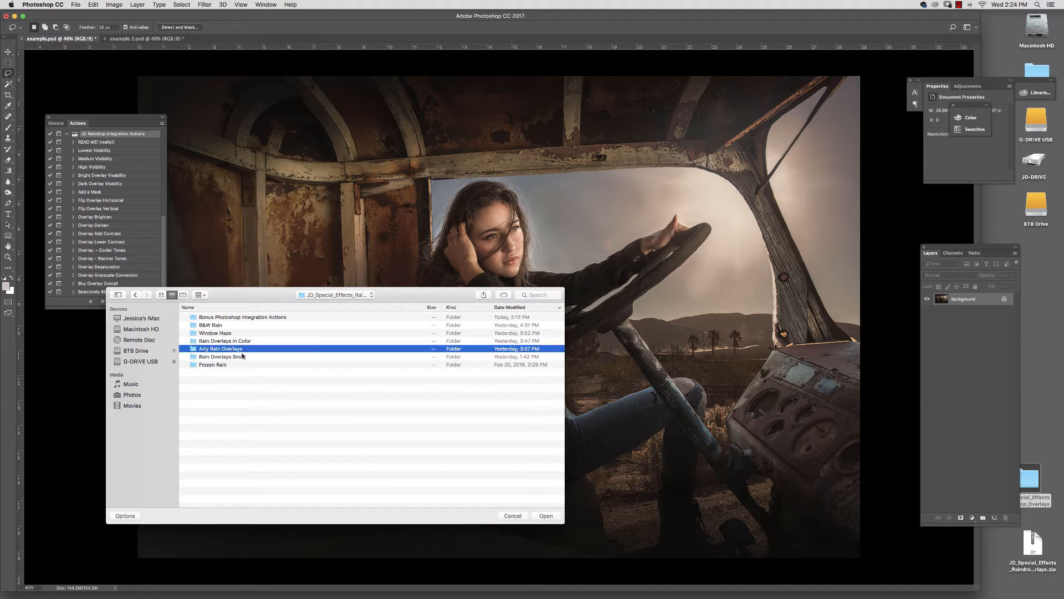
pyautogui.click(546, 515)
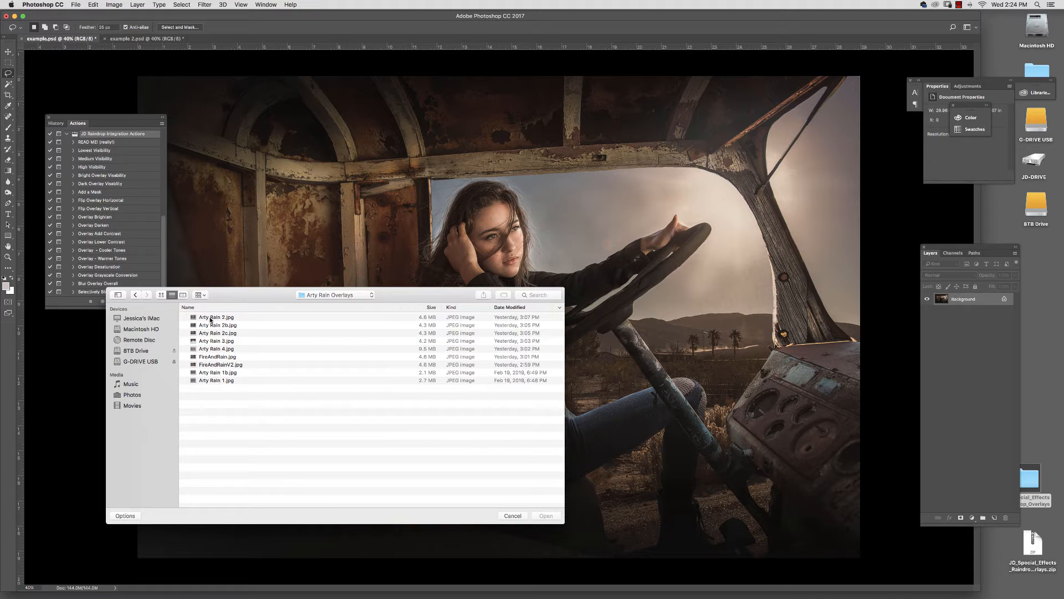
pyautogui.click(216, 317)
pyautogui.click(550, 516)
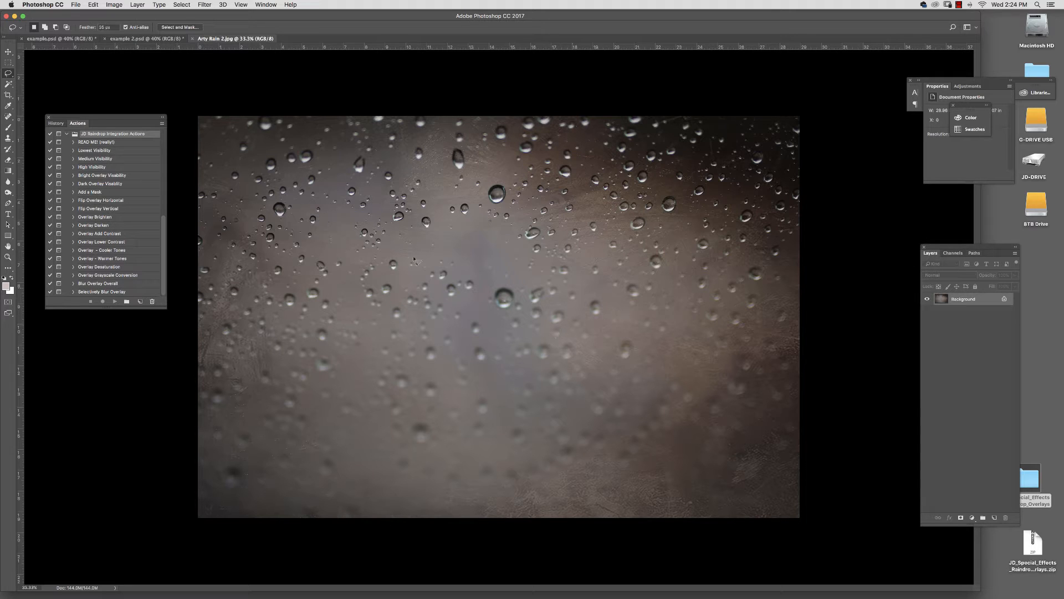
# Step: Transfer the whole Arty Rain 2 image into example.psd as a new layer with the Move tool, positioned to cover the photo
pyautogui.press('super+a')
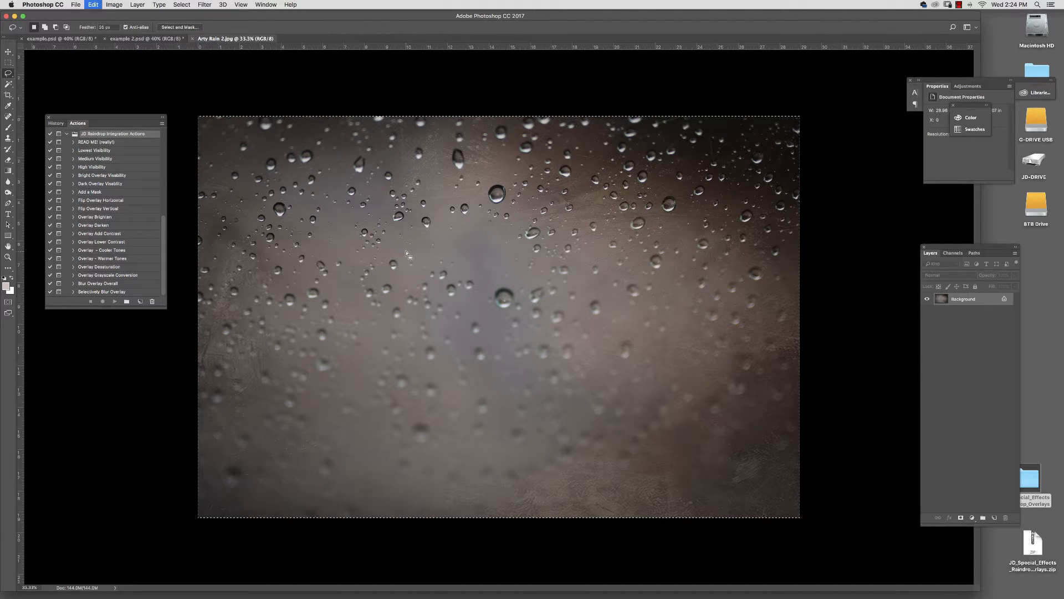
pyautogui.moveTo(223, 39); pyautogui.dragTo(355, 105)
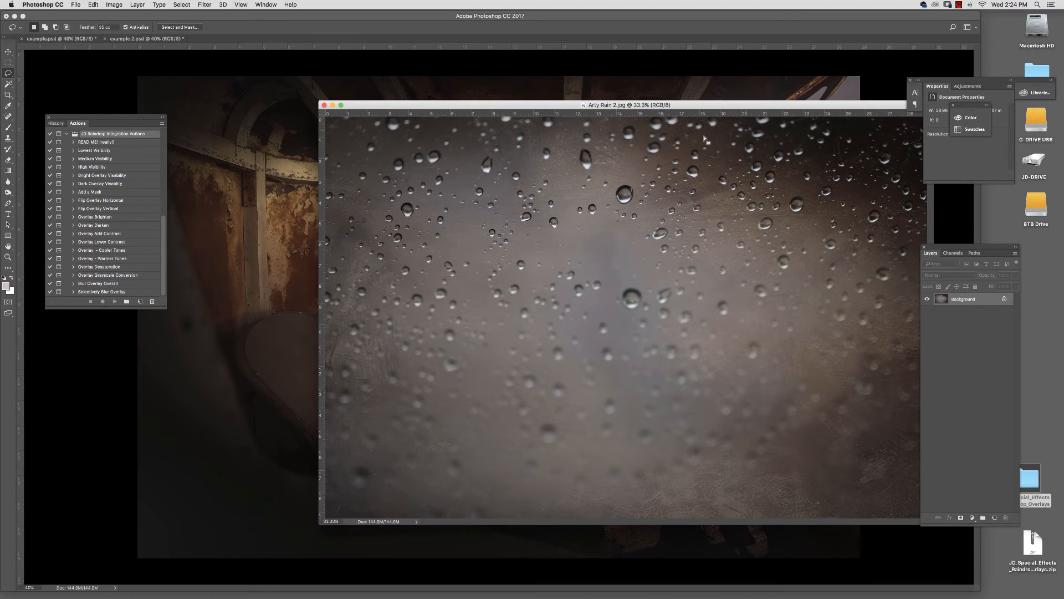
pyautogui.click(8, 51)
pyautogui.moveTo(461, 237); pyautogui.dragTo(398, 215)
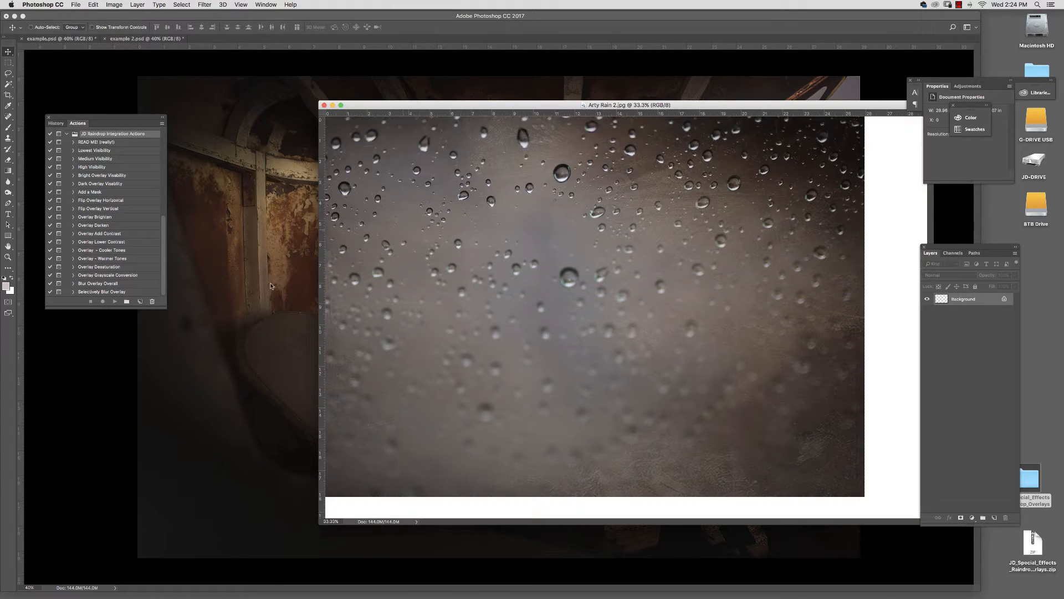
pyautogui.moveTo(272, 286); pyautogui.dragTo(290, 281)
pyautogui.moveTo(464, 226); pyautogui.dragTo(494, 181)
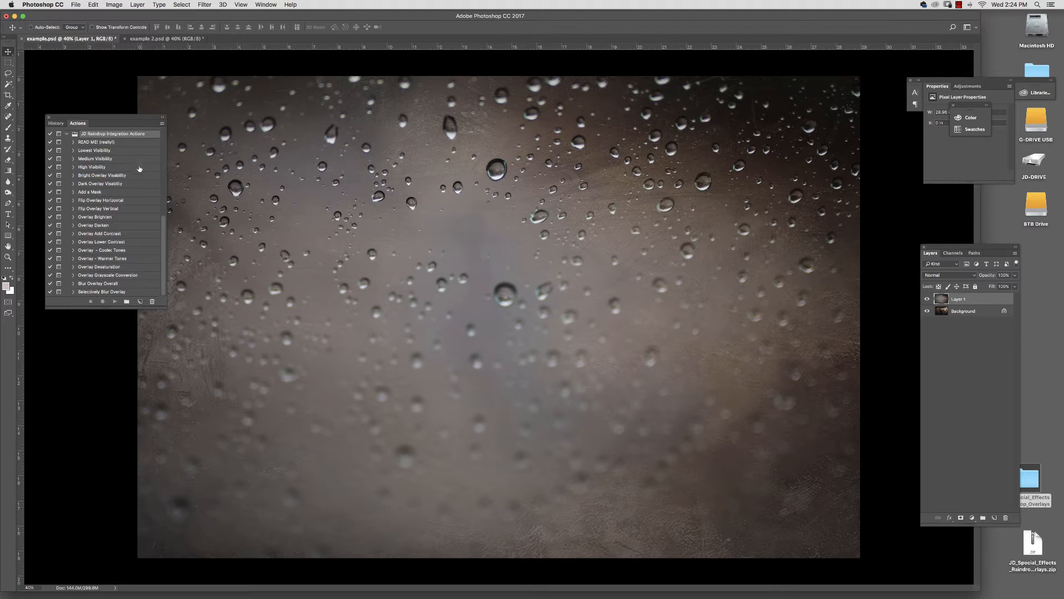
# Step: Run the Lowest Visibility action on the raindrop overlay layer
pyautogui.click(124, 151)
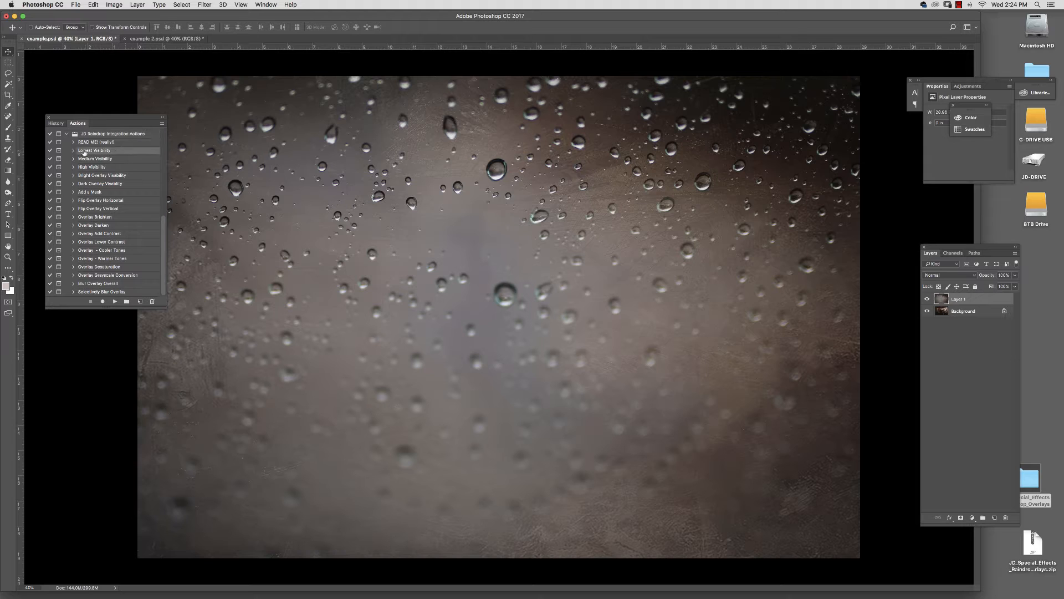
pyautogui.click(115, 301)
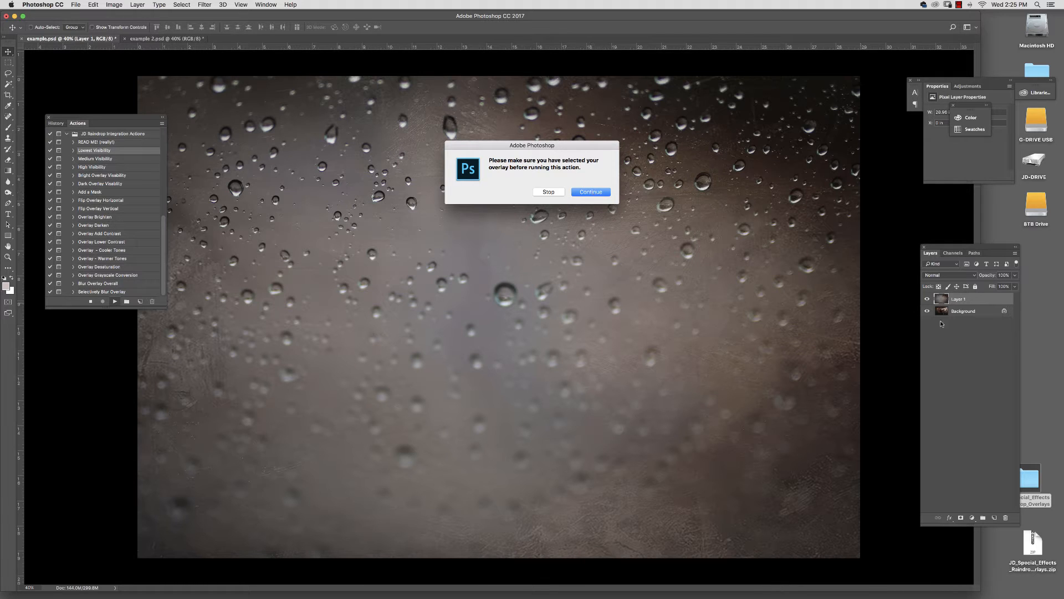
pyautogui.click(594, 191)
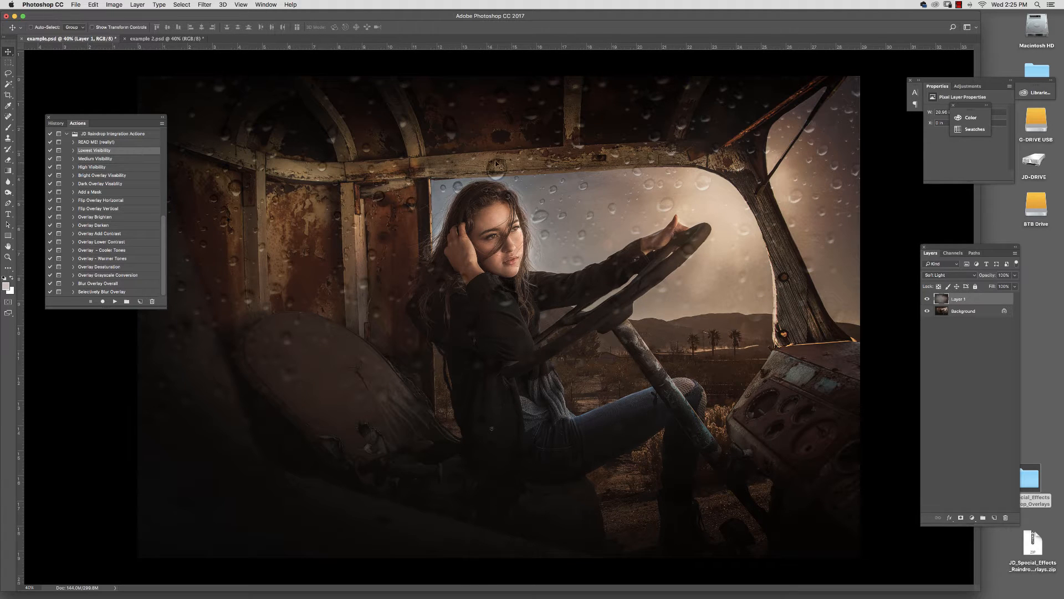
# Step: Run the Medium Visibility action on the raindrop overlay layer
pyautogui.click(113, 159)
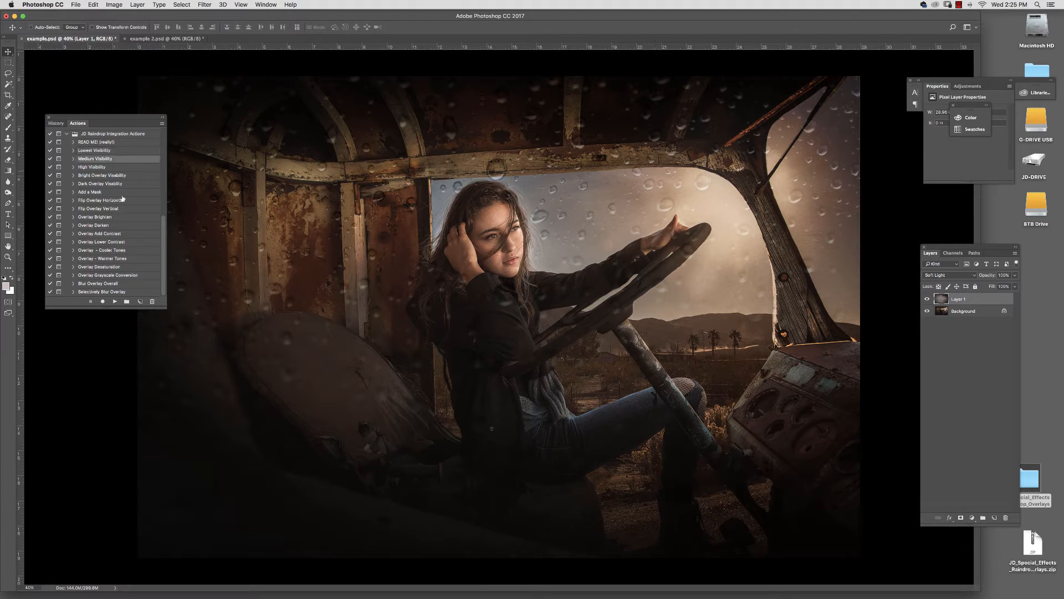
pyautogui.click(114, 302)
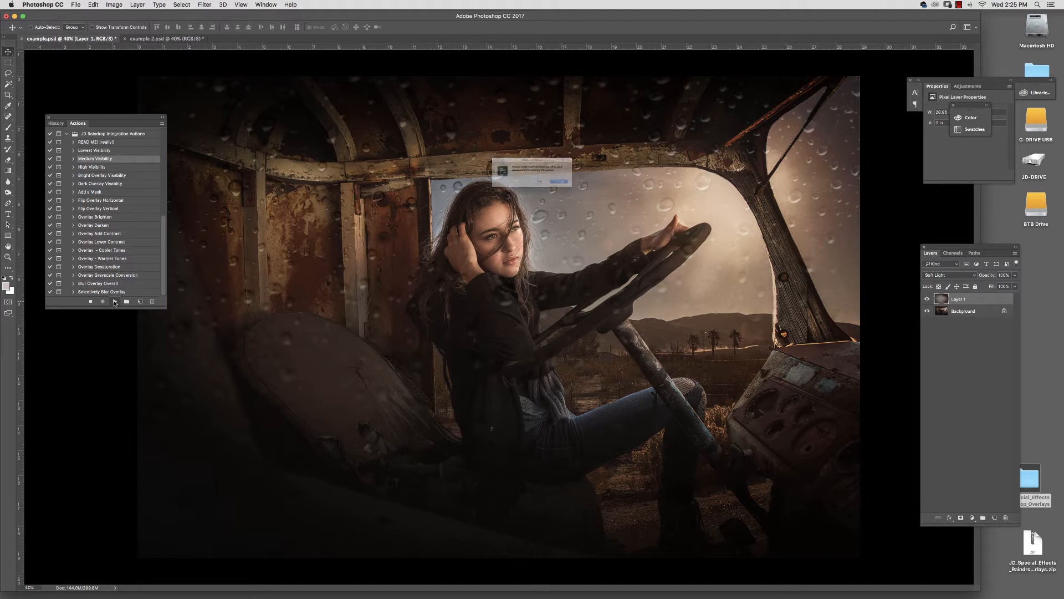
pyautogui.click(592, 197)
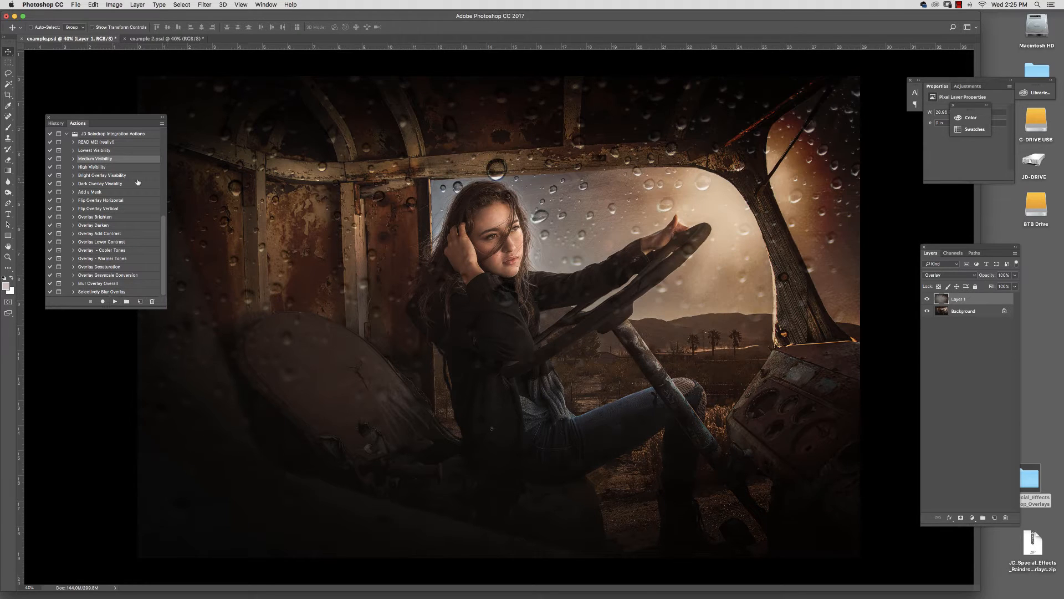
# Step: Run the High Visibility action on the raindrop overlay layer
pyautogui.click(107, 167)
pyautogui.click(115, 301)
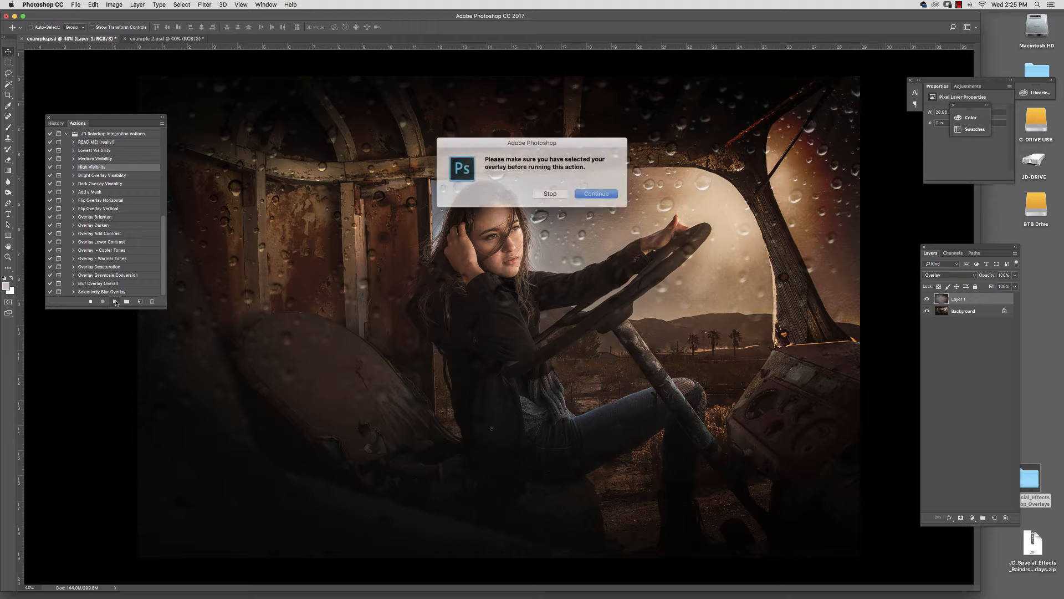
pyautogui.click(608, 193)
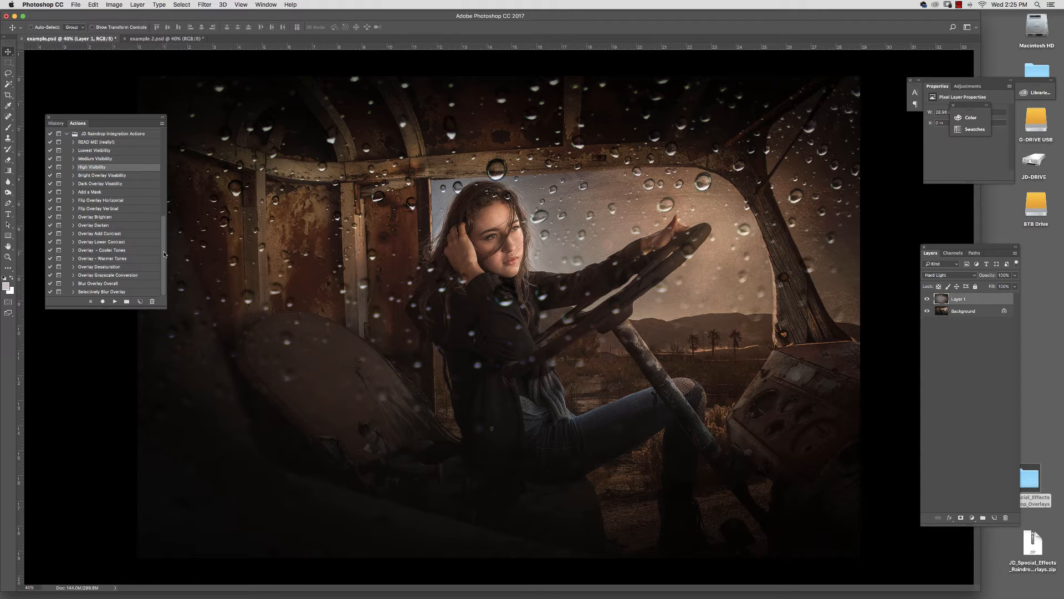
# Step: Run the Selectively Blur Overlay action on the Layer 1 raindrops inside a feathered lasso selection around the woman's head and upper body
pyautogui.click(116, 292)
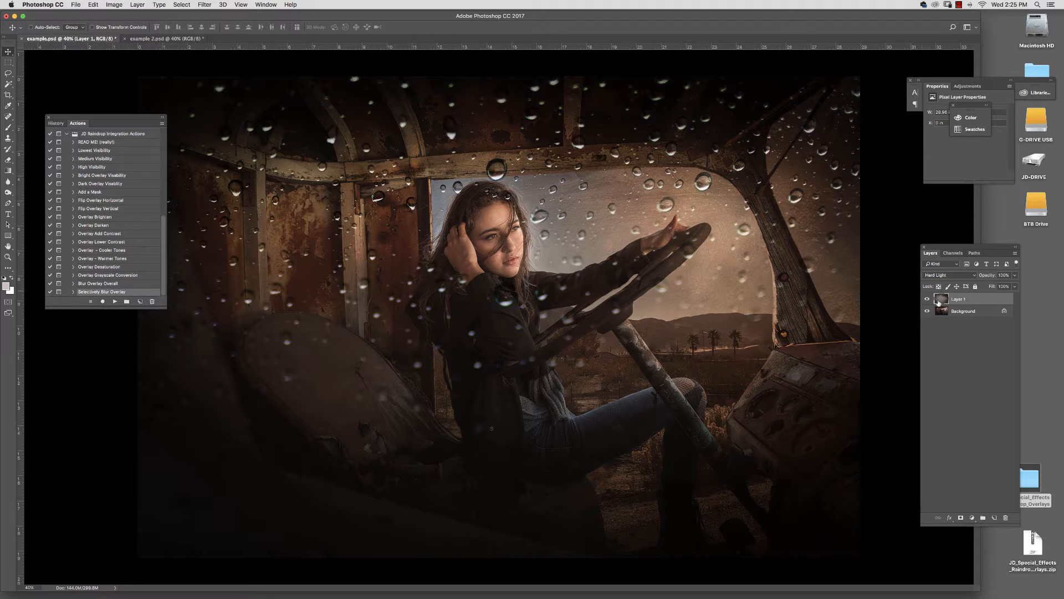
pyautogui.click(115, 301)
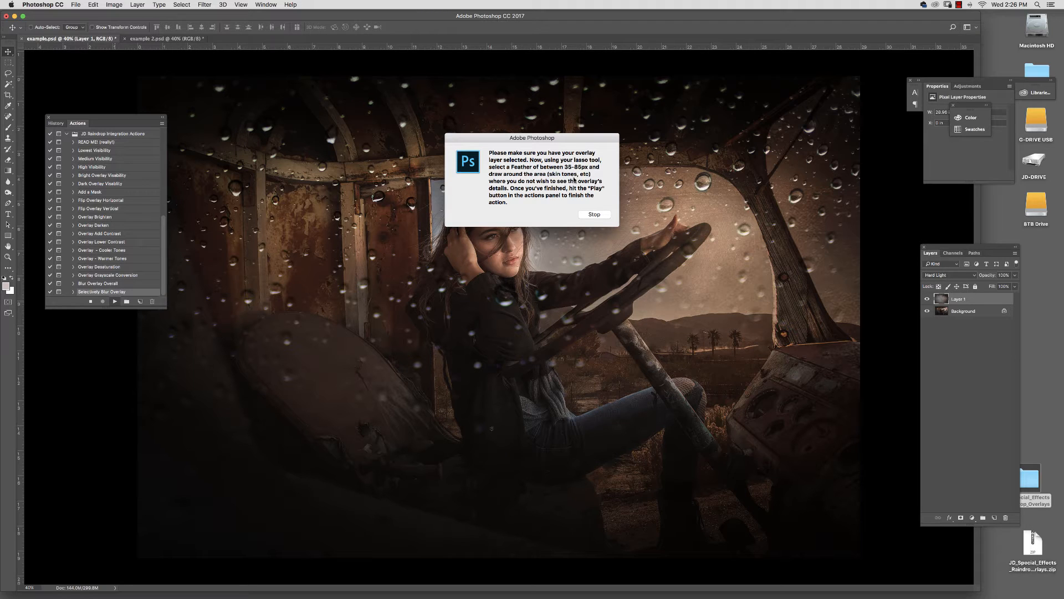
pyautogui.click(594, 214)
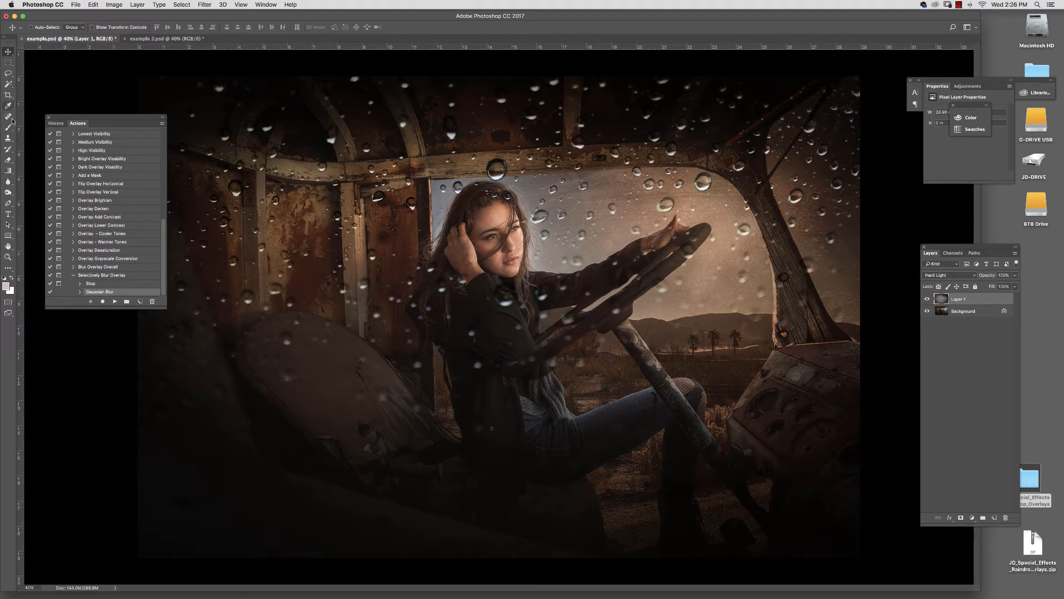
pyautogui.click(8, 73)
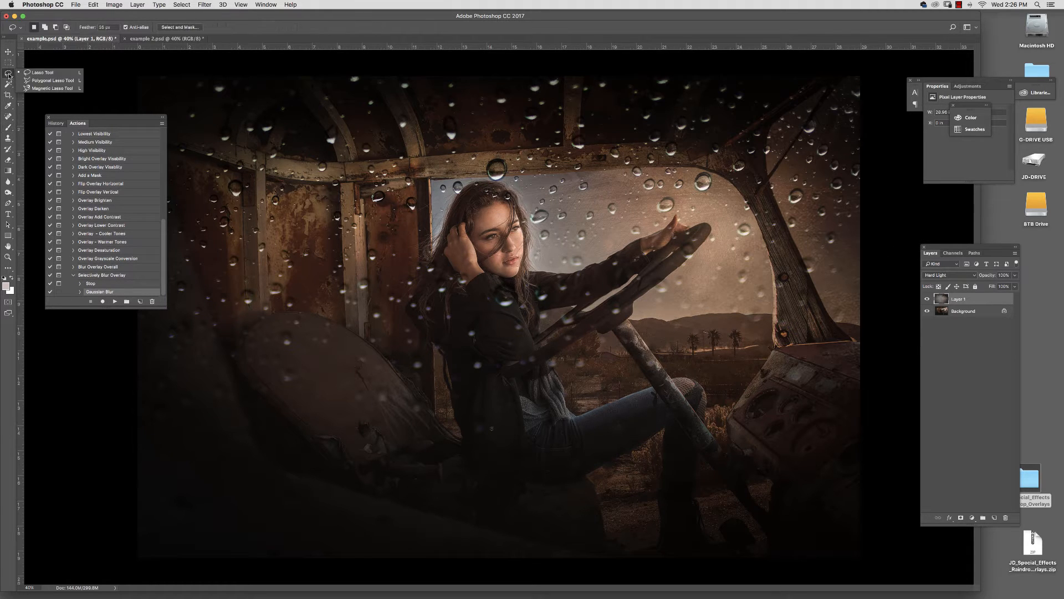
pyautogui.click(51, 71)
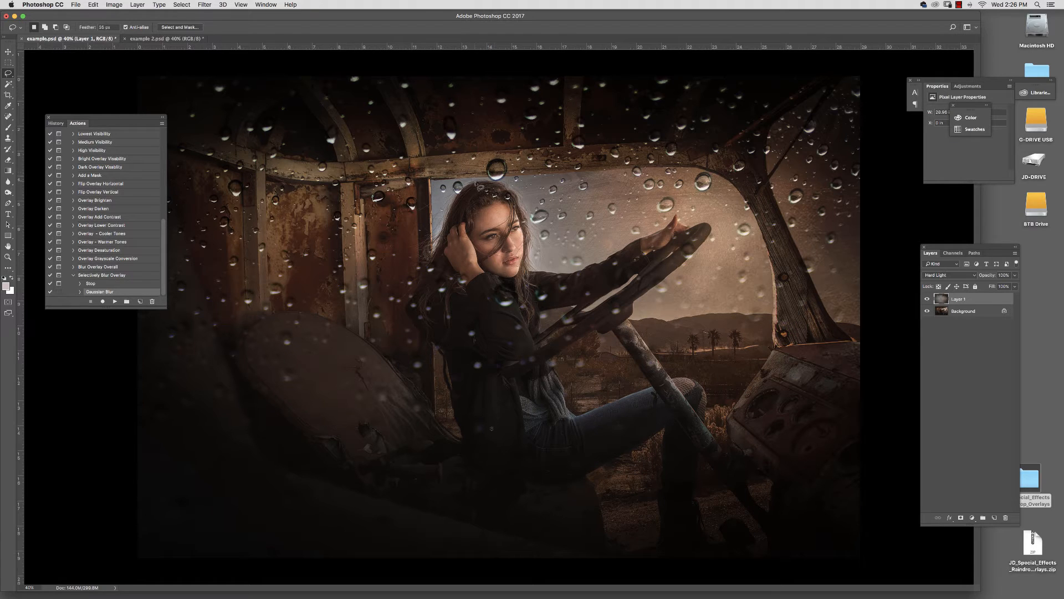
pyautogui.moveTo(495, 148)
pyautogui.mouseDown()
pyautogui.moveTo(478, 162)
pyautogui.moveTo(470, 196)
pyautogui.moveTo(463, 174)
pyautogui.moveTo(449, 180)
pyautogui.moveTo(446, 238)
pyautogui.moveTo(428, 253)
pyautogui.moveTo(415, 297)
pyautogui.moveTo(473, 413)
pyautogui.moveTo(607, 396)
pyautogui.moveTo(606, 282)
pyautogui.moveTo(568, 274)
pyautogui.moveTo(552, 207)
pyautogui.moveTo(518, 150)
pyautogui.mouseUp()
pyautogui.click(115, 301)
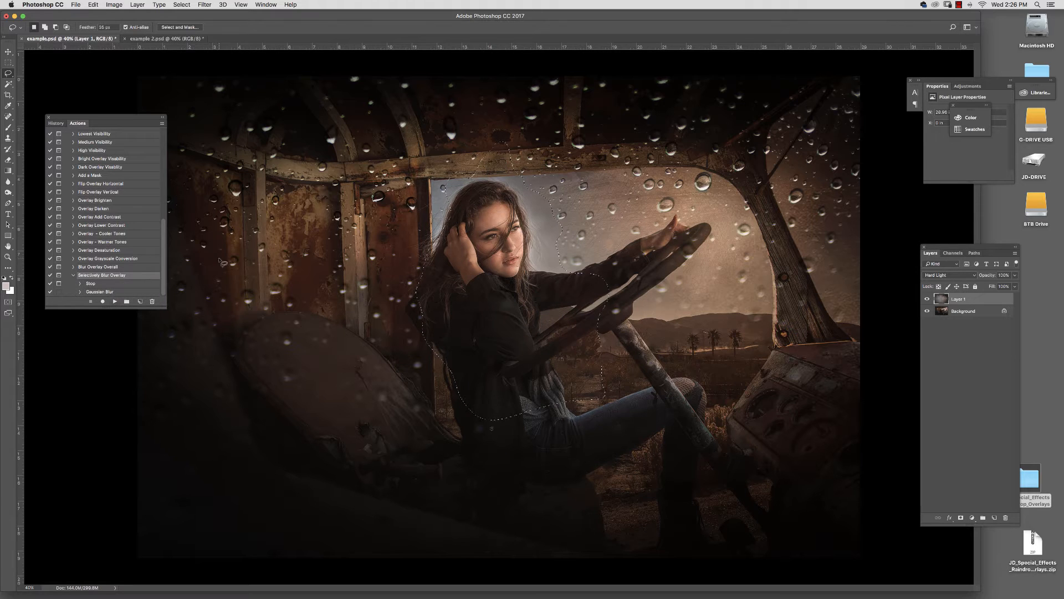
# Step: Clear the selection around the woman and hide the Layer 1 raindrop overlay
pyautogui.click(10, 65)
pyautogui.click(278, 143)
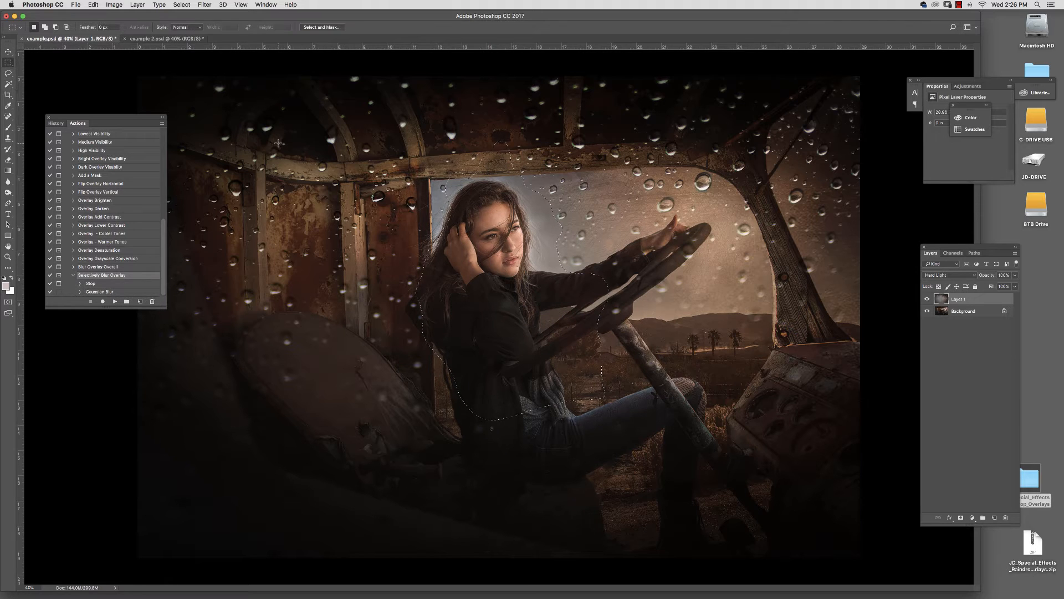
pyautogui.click(279, 146)
pyautogui.click(927, 299)
pyautogui.click(928, 300)
pyautogui.click(74, 276)
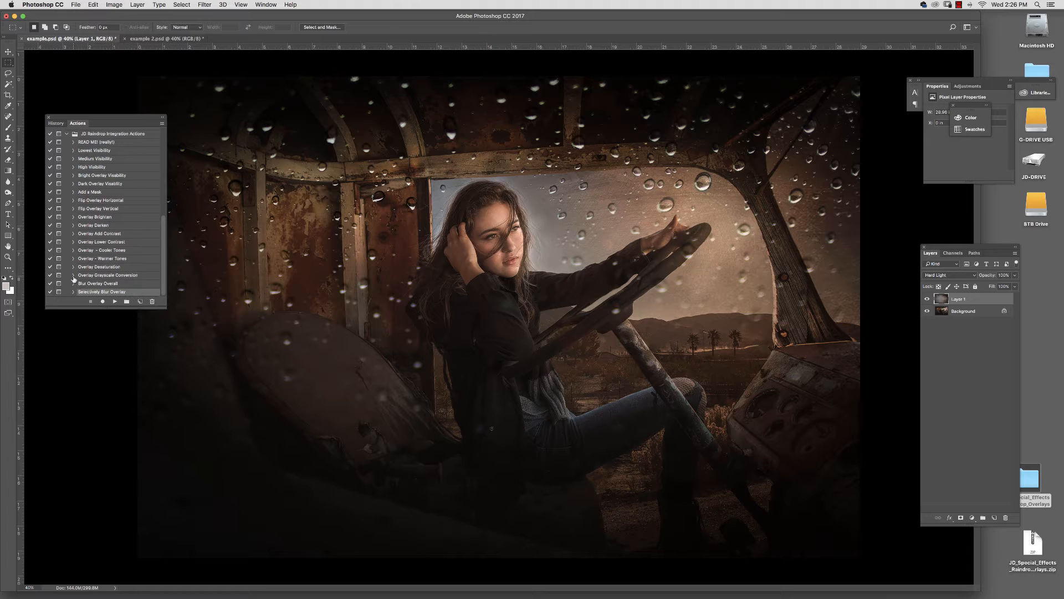
pyautogui.click(927, 299)
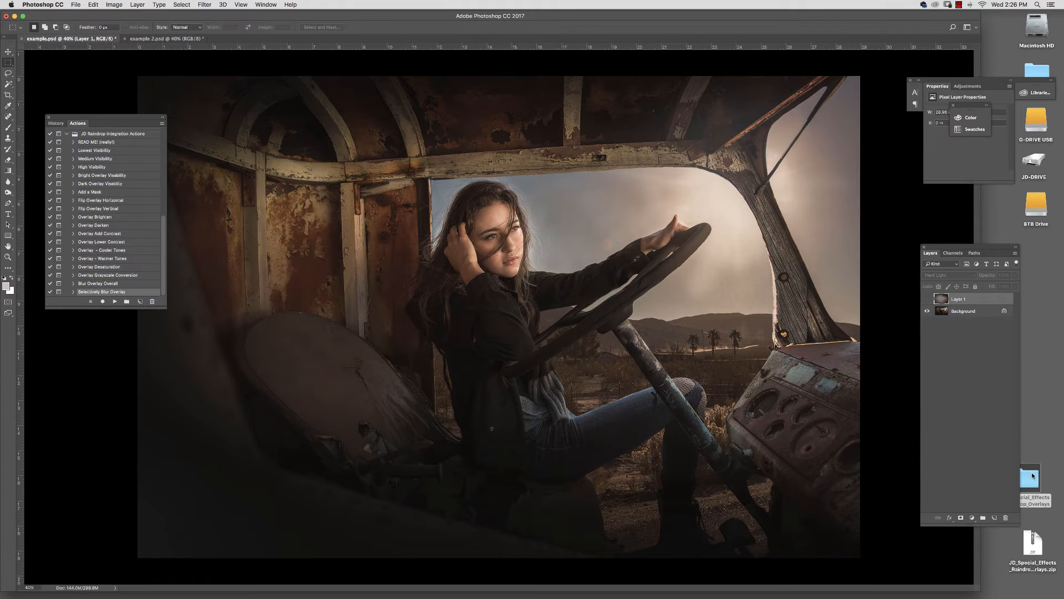
# Step: Switch to Finder, locate Rain Overlays 2.jpg in the Rain Overlays in Color folder of JD_Special_Effects_Raindrop_Overlays, and preview it full size
pyautogui.click(1033, 476)
pyautogui.click(608, 190)
pyautogui.click(1032, 479)
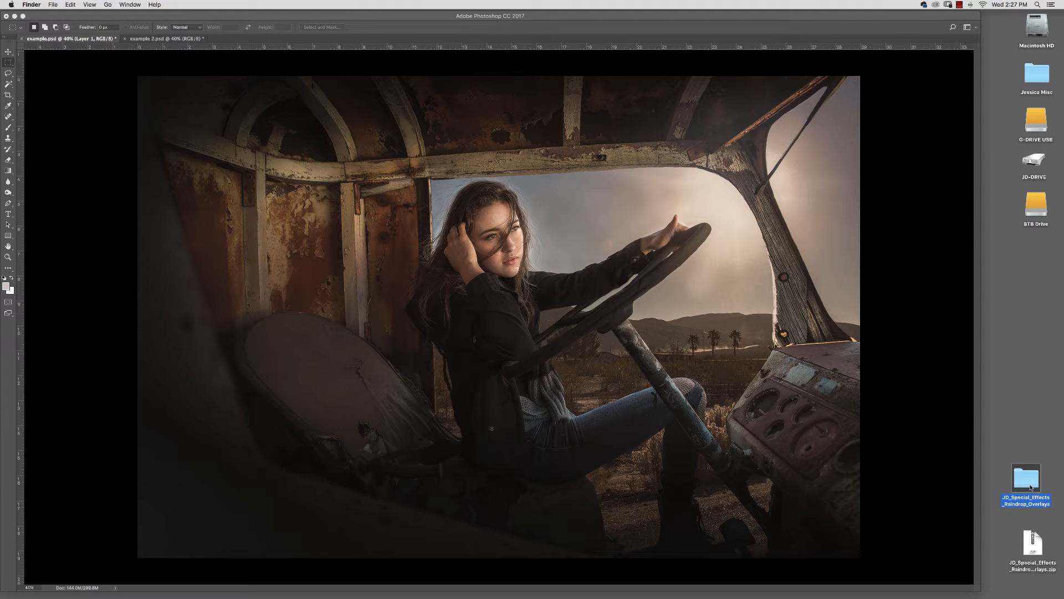
pyautogui.doubleClick(1031, 487)
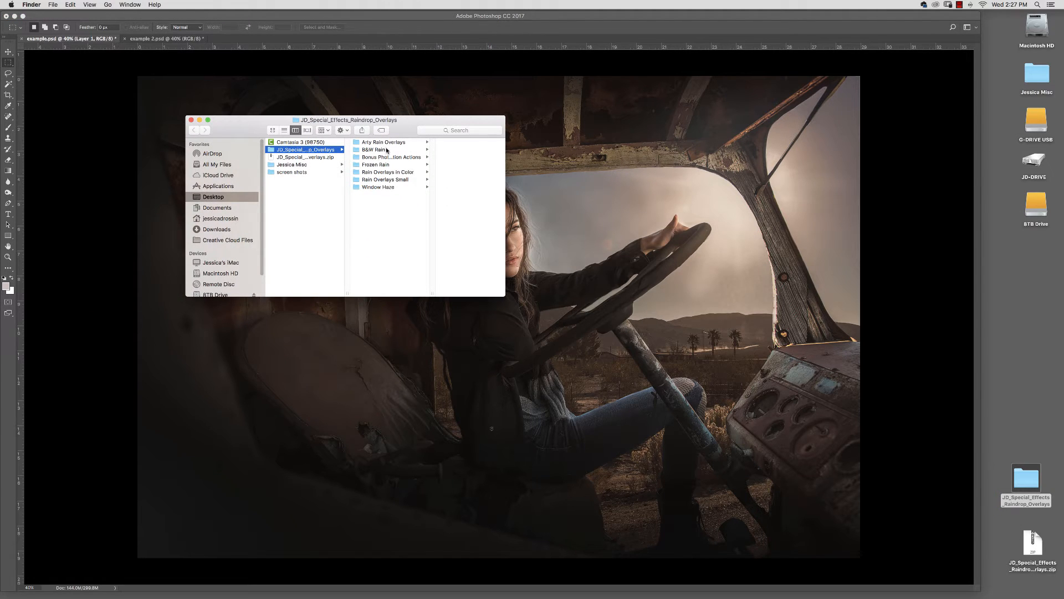
pyautogui.click(392, 176)
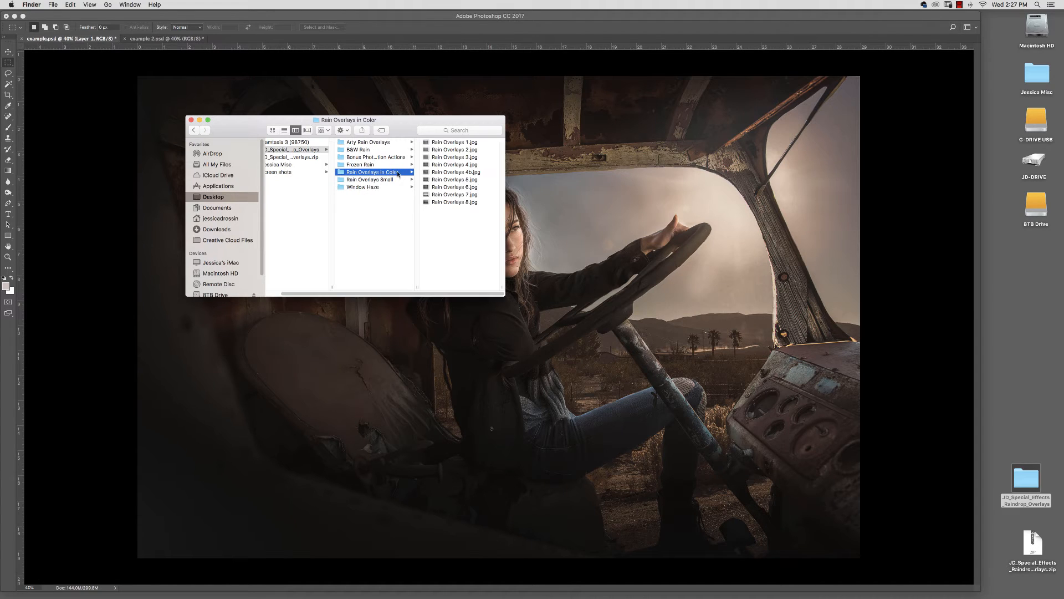
pyautogui.click(458, 150)
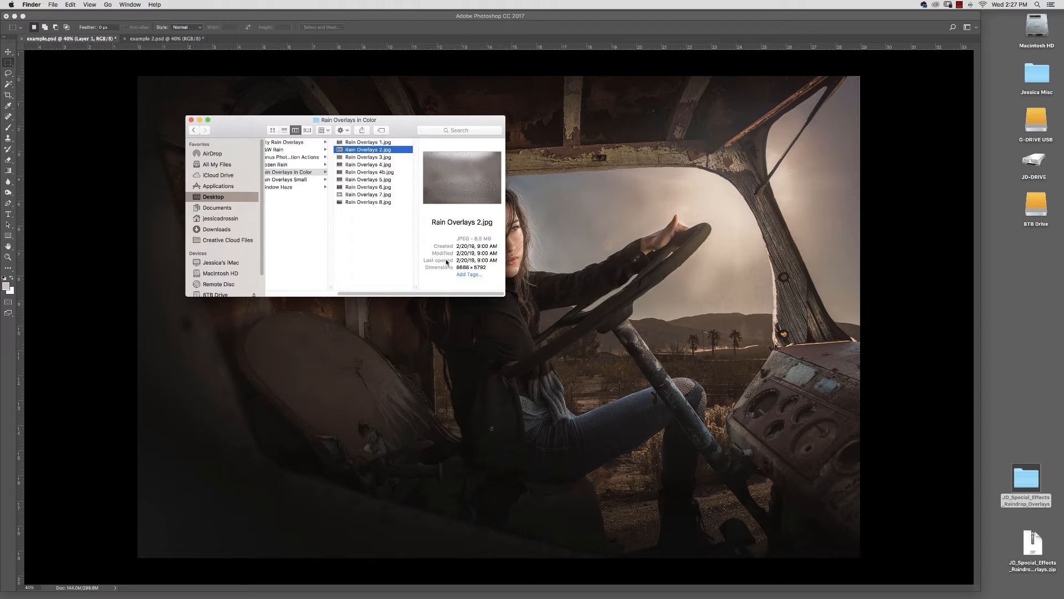
pyautogui.doubleClick(340, 150)
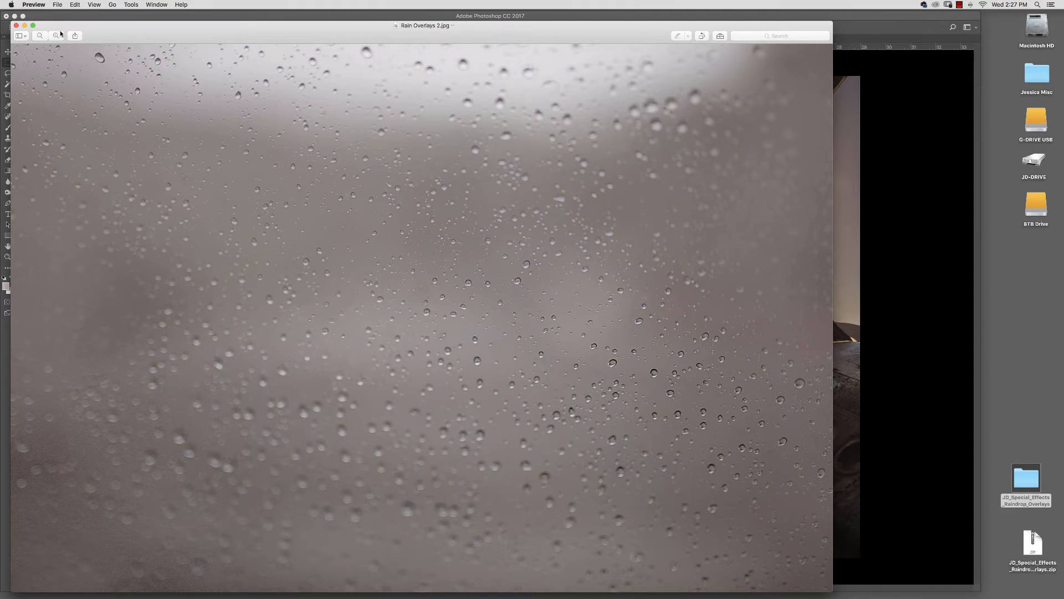
pyautogui.click(17, 26)
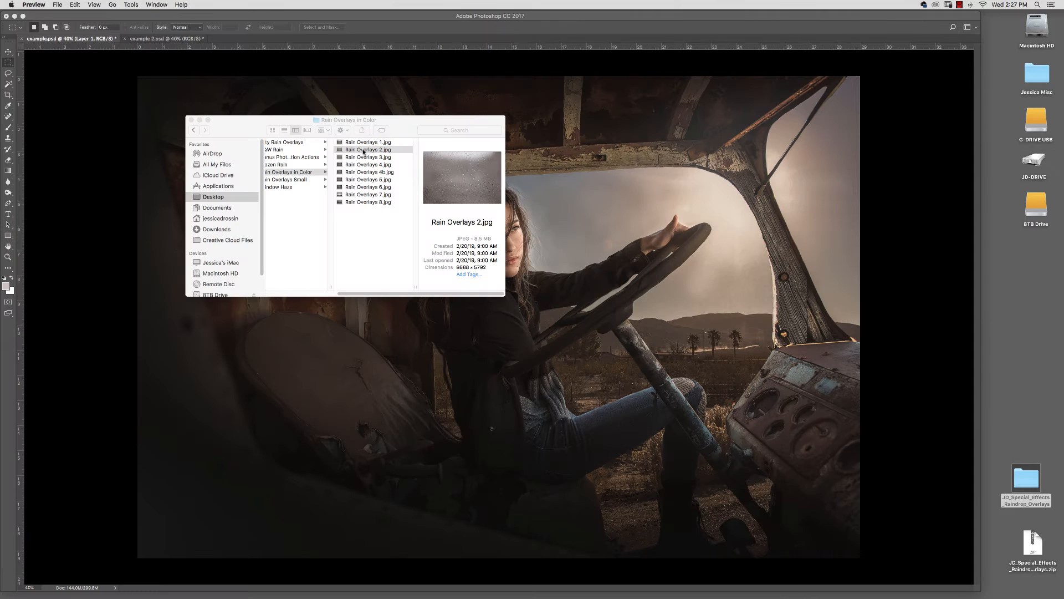
# Step: Open Rain Overlays 2.jpg in Photoshop and transfer it into example.psd as a new layer covering the whole photo
pyautogui.moveTo(363, 150); pyautogui.dragTo(322, 586)
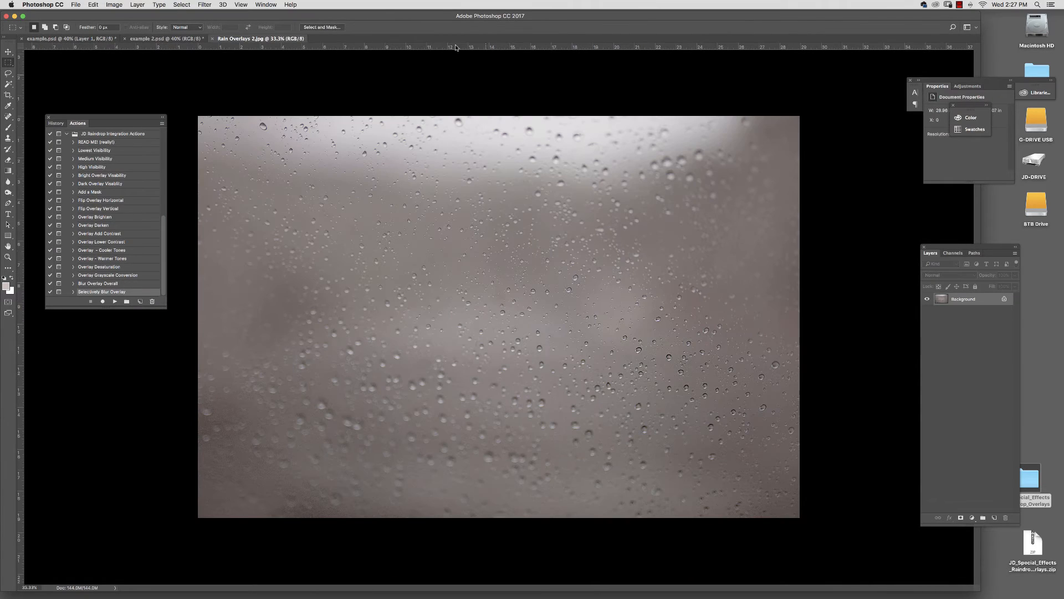
pyautogui.moveTo(271, 39); pyautogui.dragTo(378, 74)
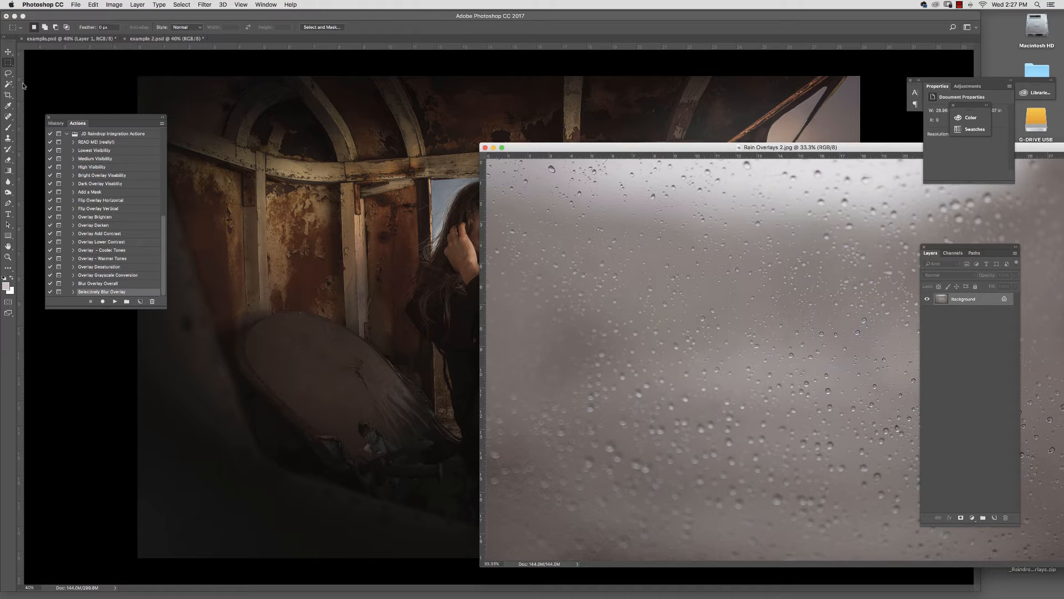
pyautogui.click(8, 51)
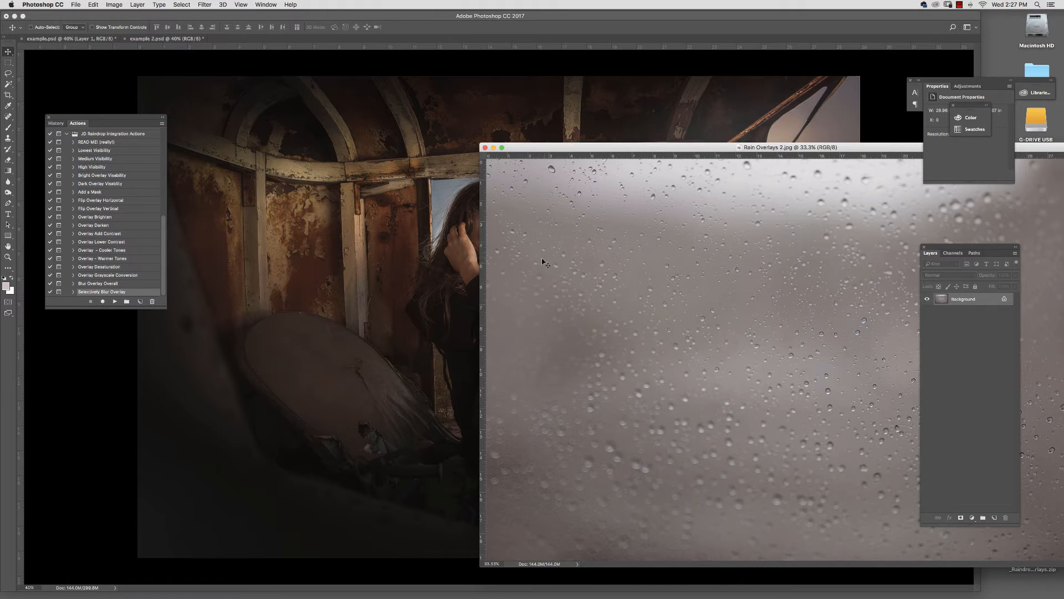
pyautogui.moveTo(543, 262); pyautogui.dragTo(383, 265)
pyautogui.moveTo(594, 293); pyautogui.dragTo(467, 244)
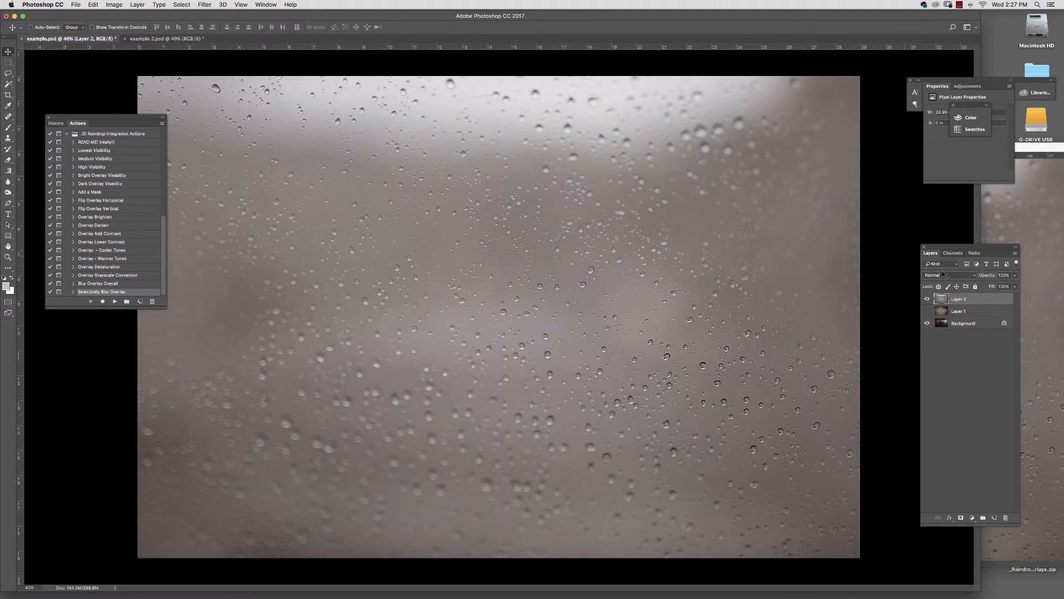
pyautogui.moveTo(163, 233)
pyautogui.mouseDown()
pyautogui.moveTo(163, 207)
pyautogui.moveTo(162, 246)
pyautogui.mouseUp()
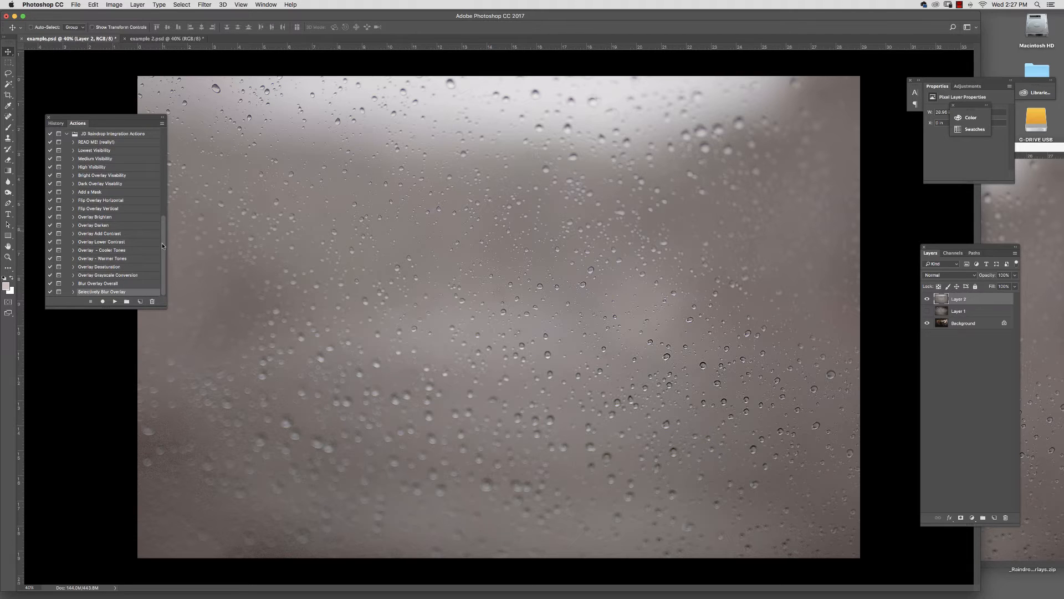
pyautogui.click(946, 275)
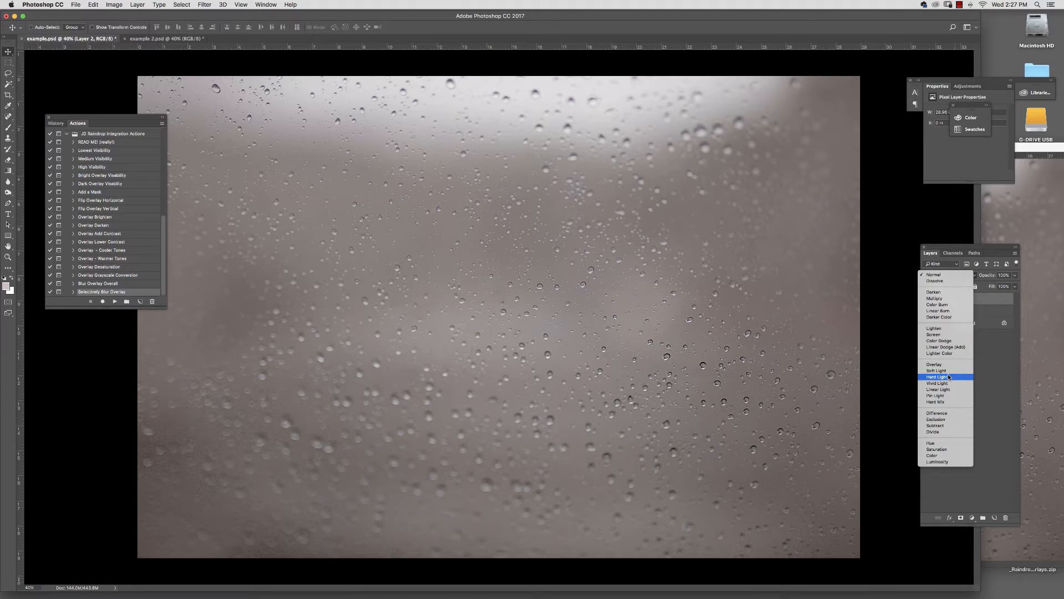
pyautogui.click(897, 190)
# Step: Run the Lowest Visibility action on the new Rain Overlays 2 layer
pyautogui.click(122, 151)
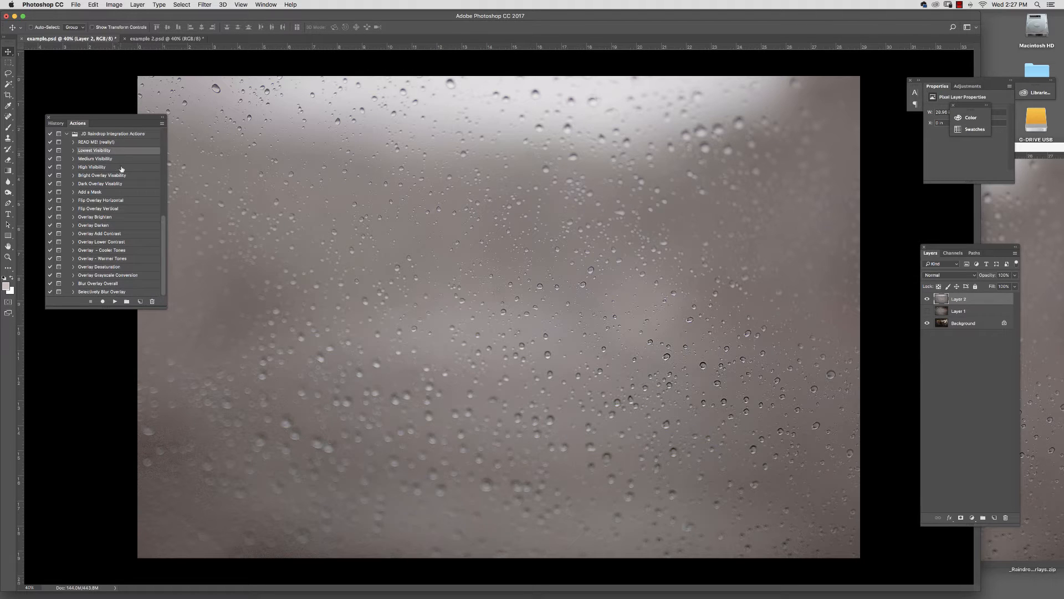
pyautogui.click(115, 301)
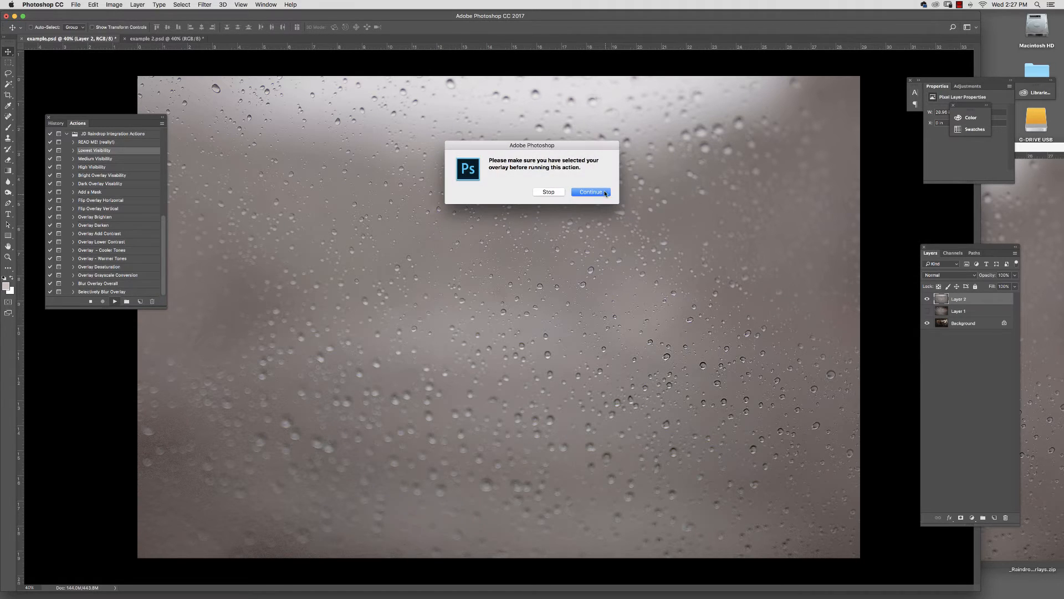
pyautogui.click(591, 192)
# Step: Run the Medium Visibility action on the Rain Overlays 2 layer
pyautogui.click(104, 159)
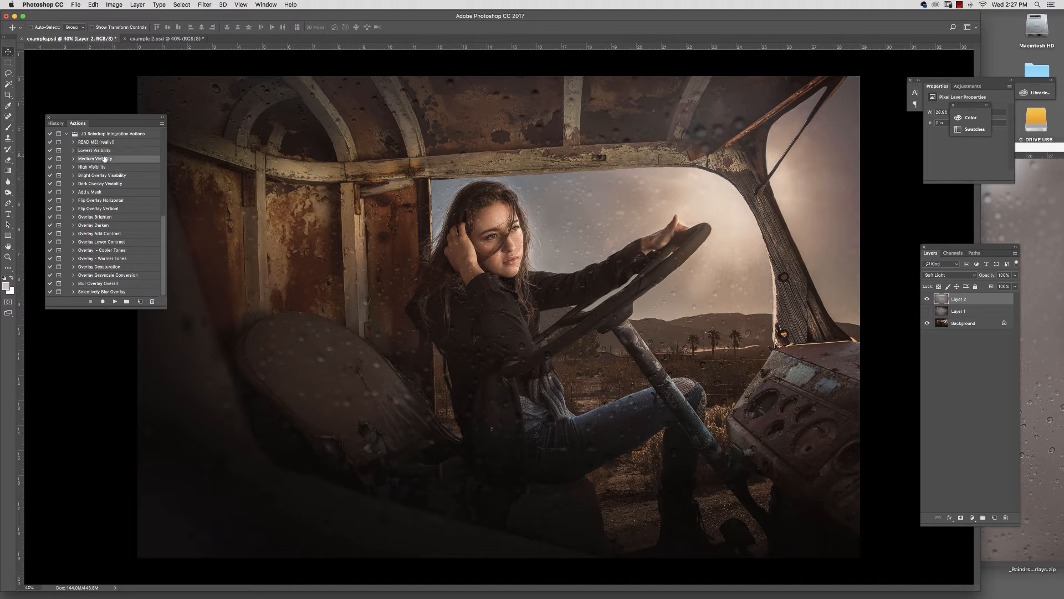
pyautogui.click(115, 301)
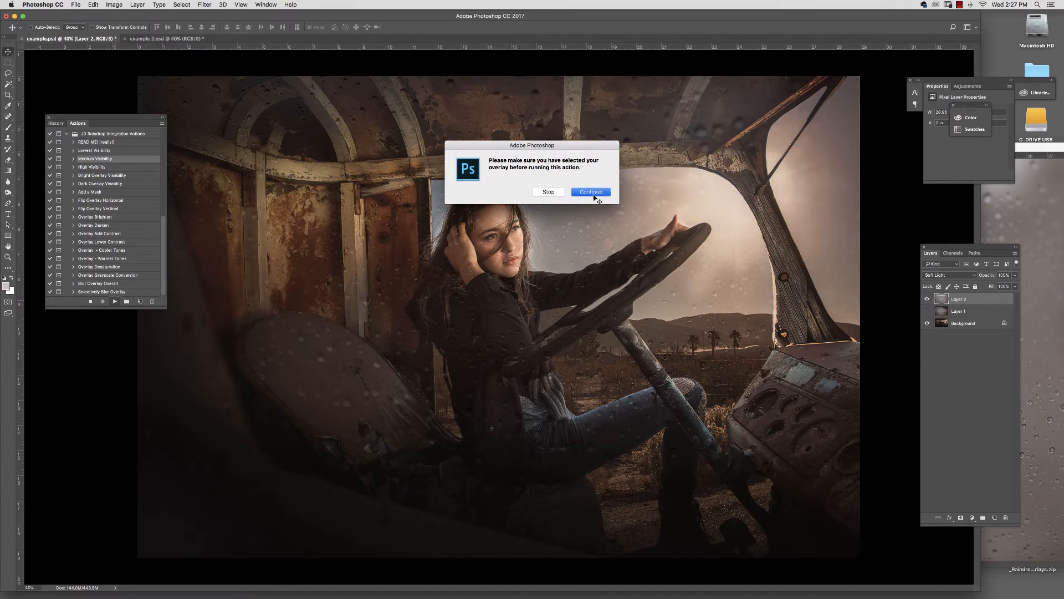
pyautogui.click(590, 191)
# Step: Run the High Visibility action on the Rain Overlays 2 layer
pyautogui.click(93, 167)
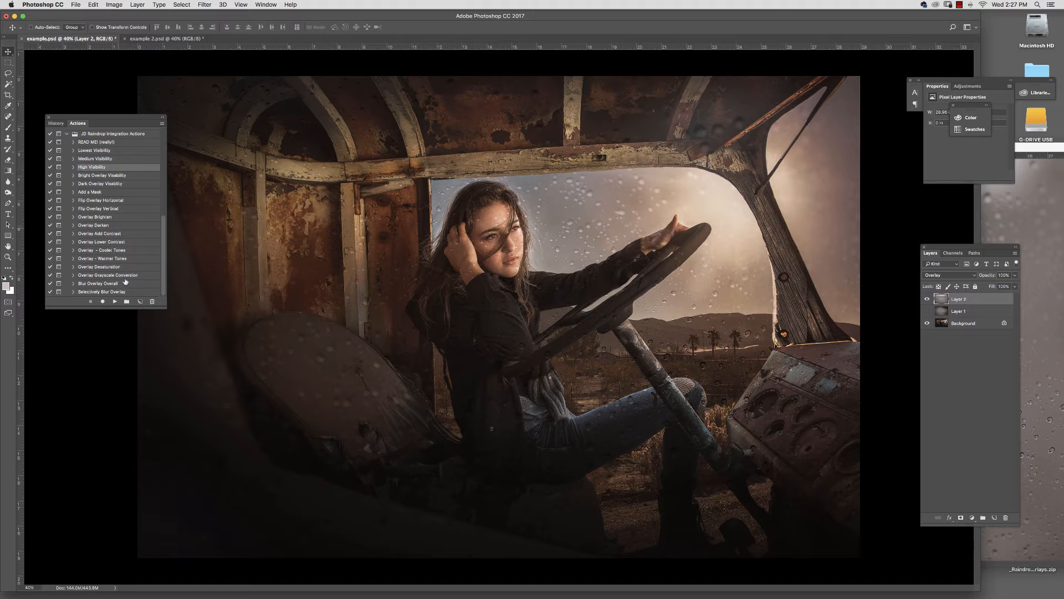
pyautogui.click(115, 301)
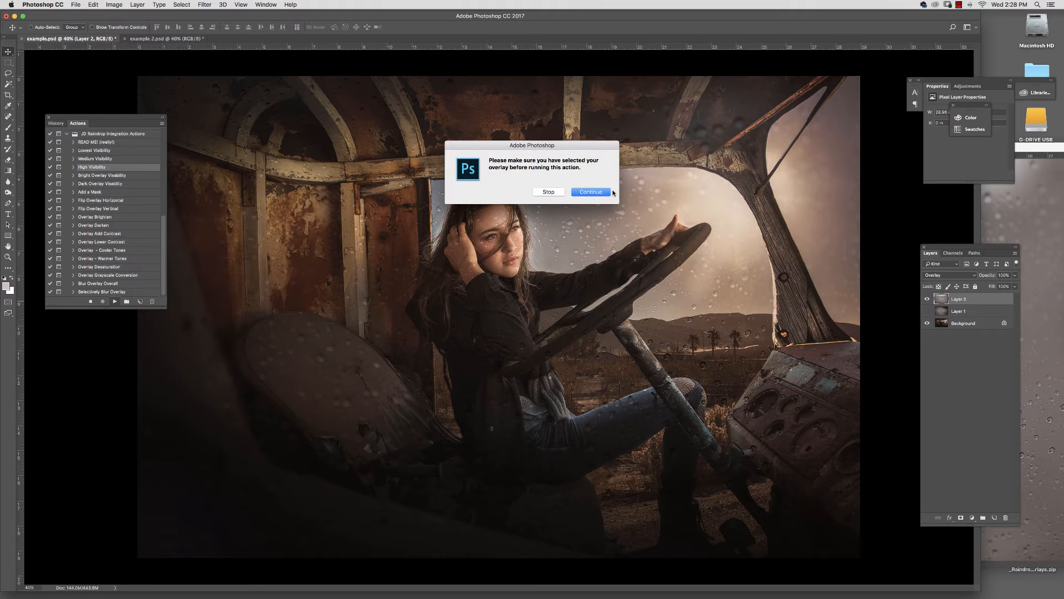
pyautogui.click(591, 192)
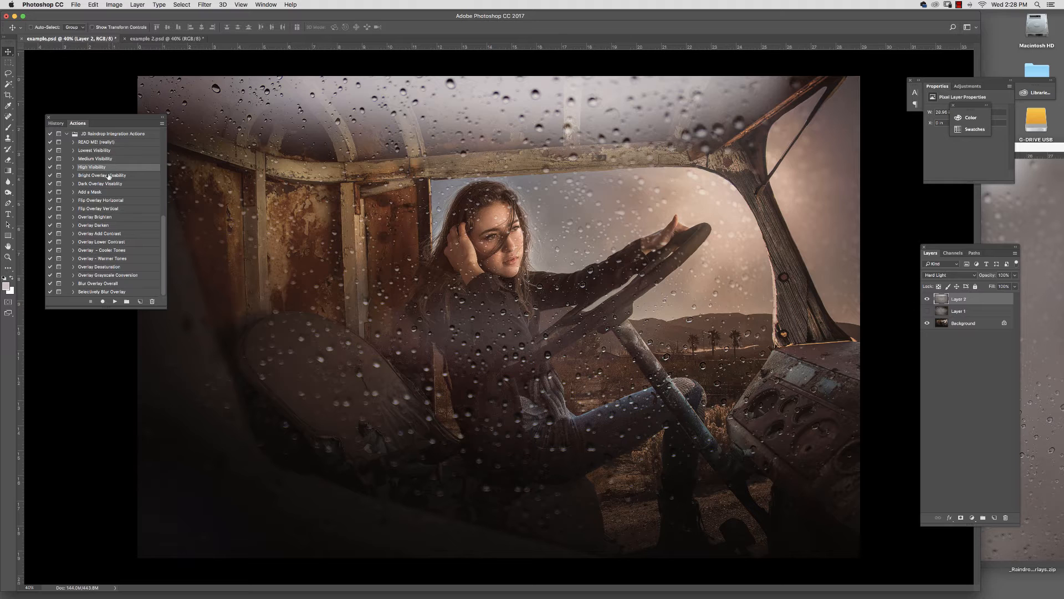
# Step: Run the Selectively Blur Overlay action on the Rain Overlays 2 layer inside a feathered lasso selection around the woman
pyautogui.click(118, 292)
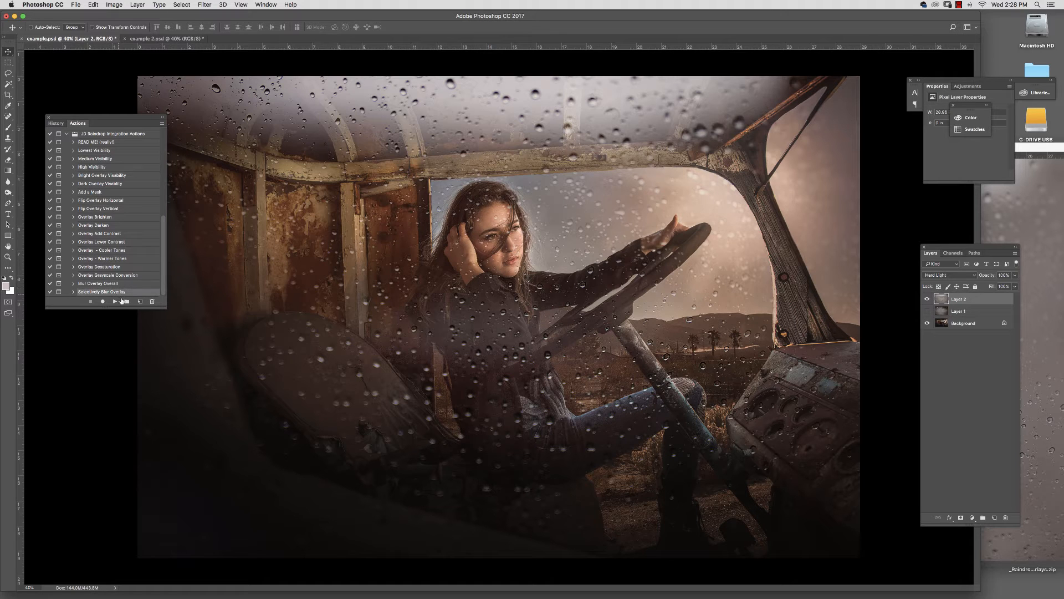
pyautogui.click(115, 301)
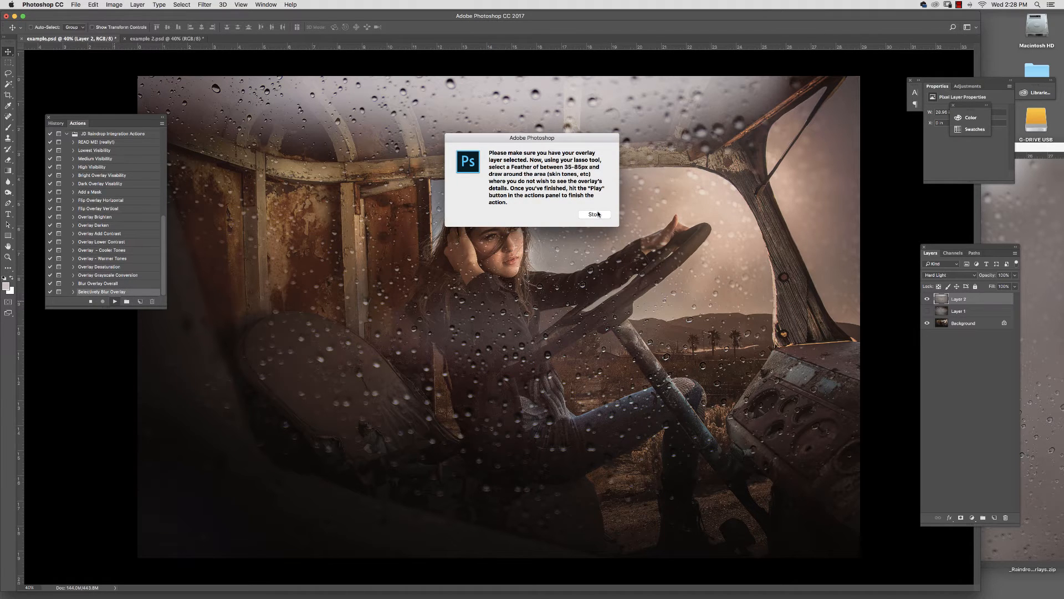
pyautogui.click(596, 215)
pyautogui.click(8, 73)
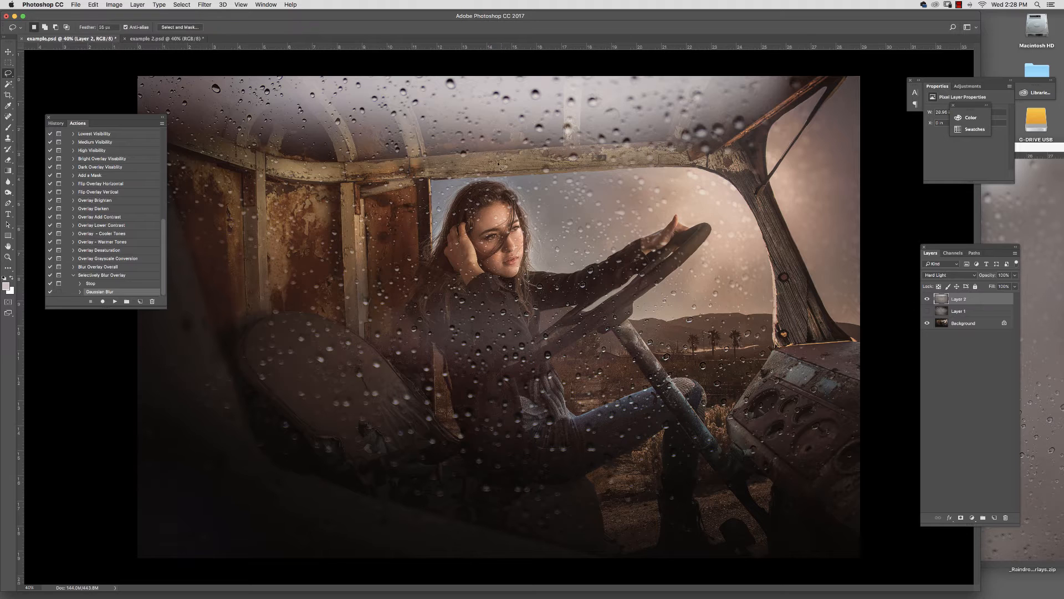
pyautogui.moveTo(477, 165)
pyautogui.mouseDown()
pyautogui.moveTo(359, 349)
pyautogui.moveTo(654, 537)
pyautogui.moveTo(663, 376)
pyautogui.moveTo(495, 166)
pyautogui.mouseUp()
pyautogui.click(115, 301)
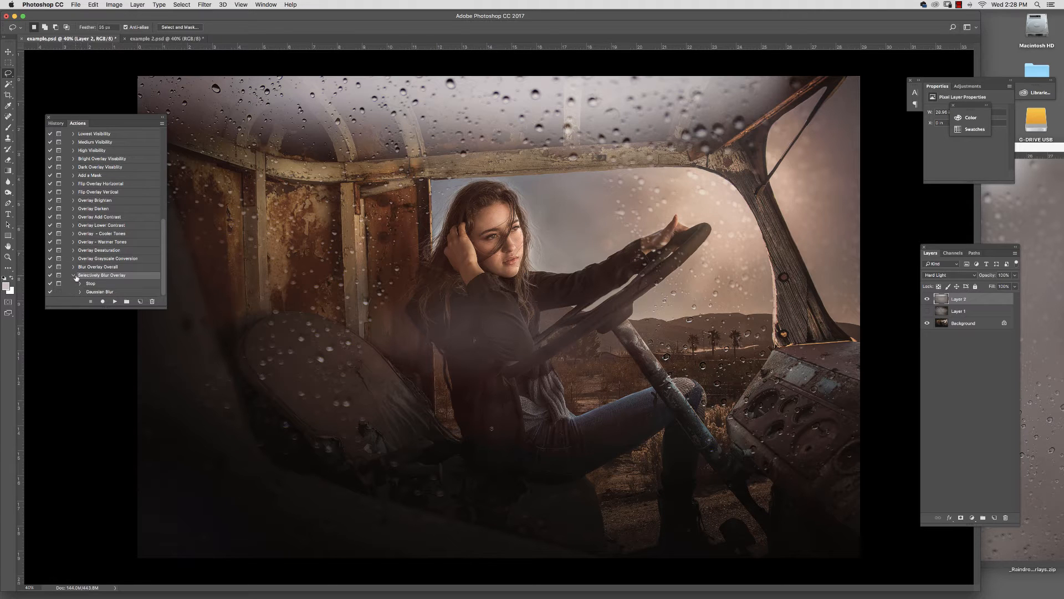
pyautogui.click(74, 276)
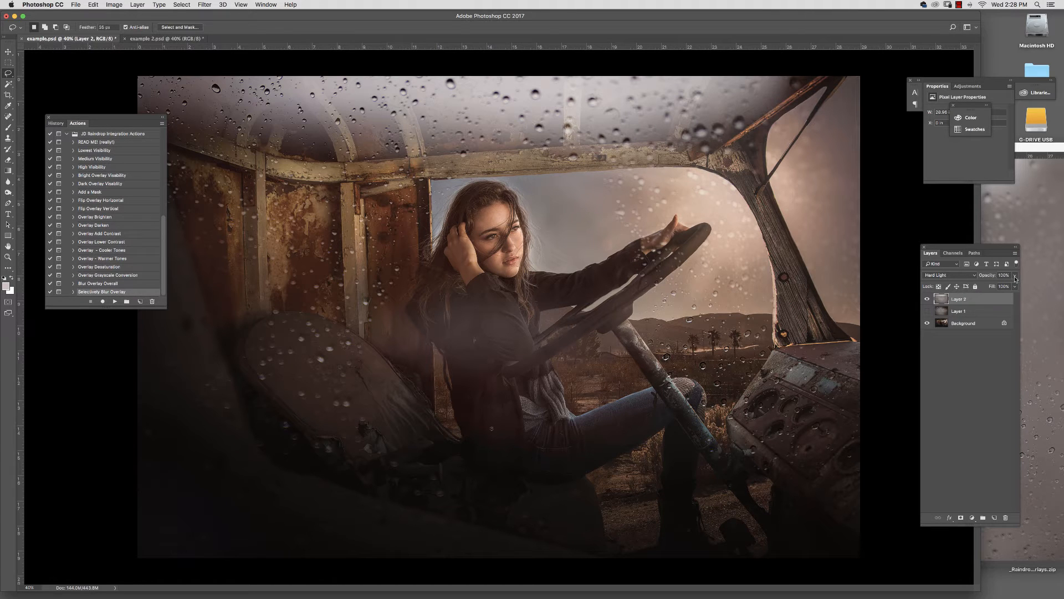
pyautogui.moveTo(1015, 278); pyautogui.dragTo(992, 285)
pyautogui.click(120, 217)
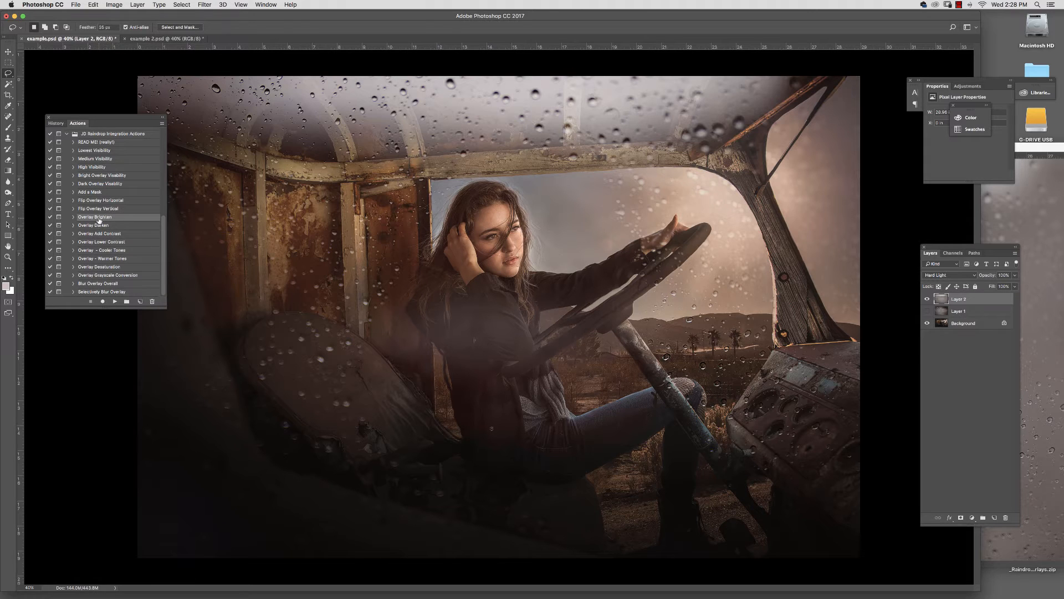
pyautogui.click(117, 226)
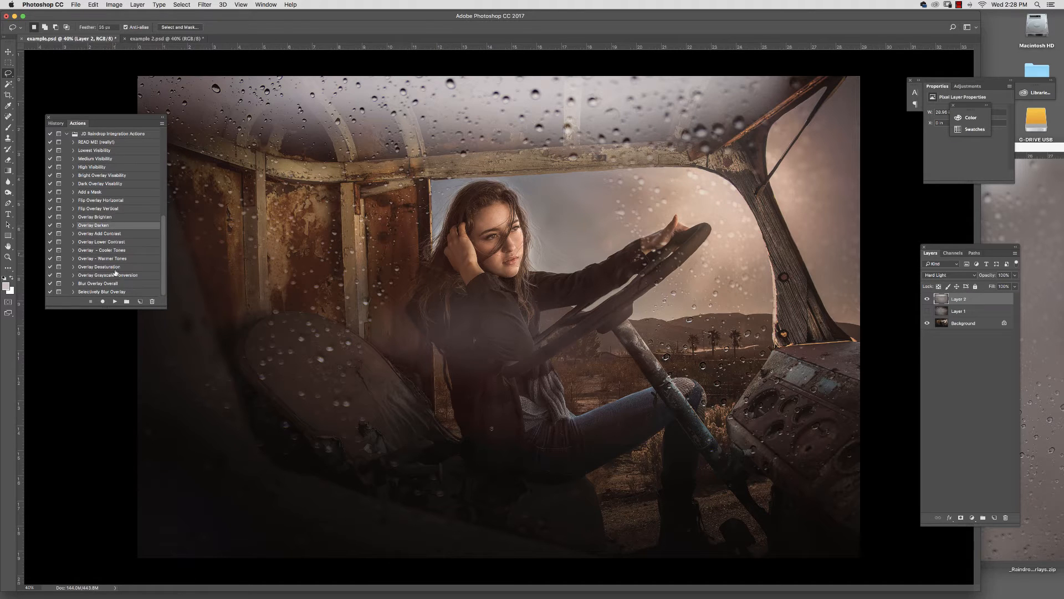
# Step: Try the Overlay Darken action on the Layer 2 rain overlay, and delete the Darken Texture adjustment layer it adds
pyautogui.click(116, 301)
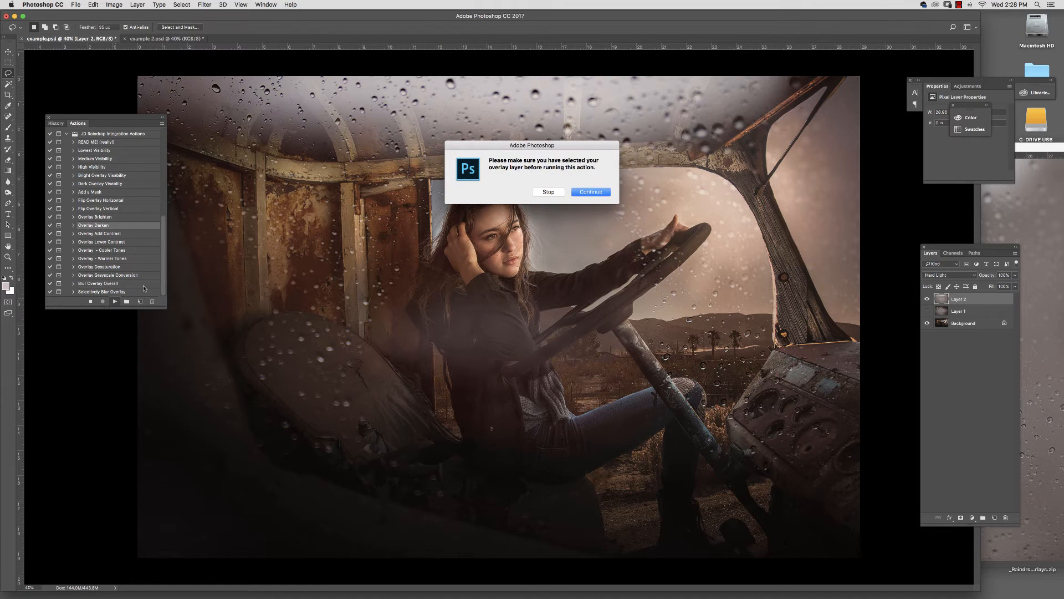
pyautogui.click(601, 192)
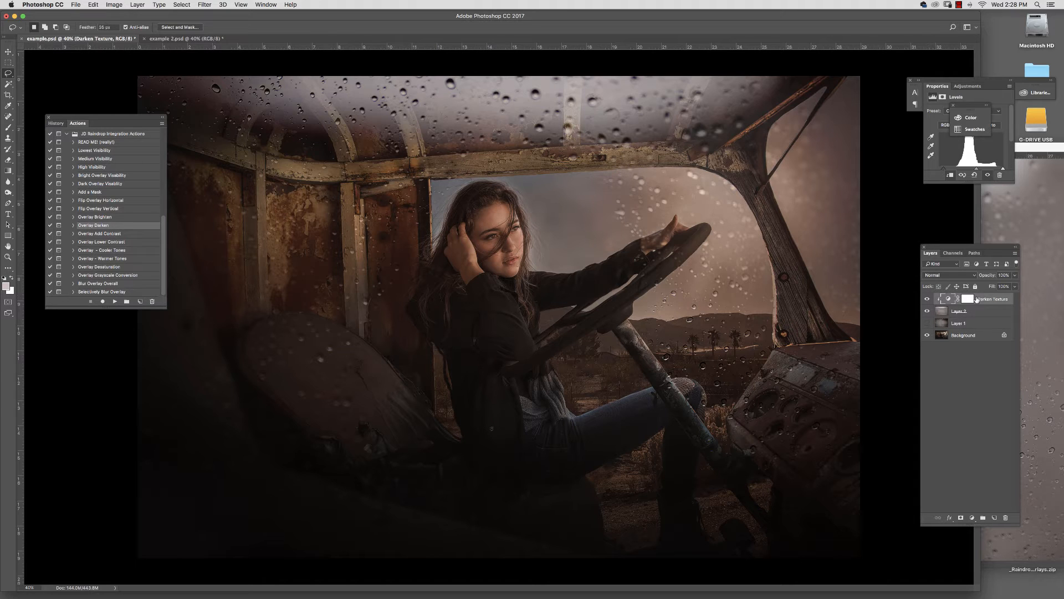
pyautogui.click(1015, 275)
pyautogui.moveTo(1000, 285); pyautogui.dragTo(1005, 517)
pyautogui.click(928, 299)
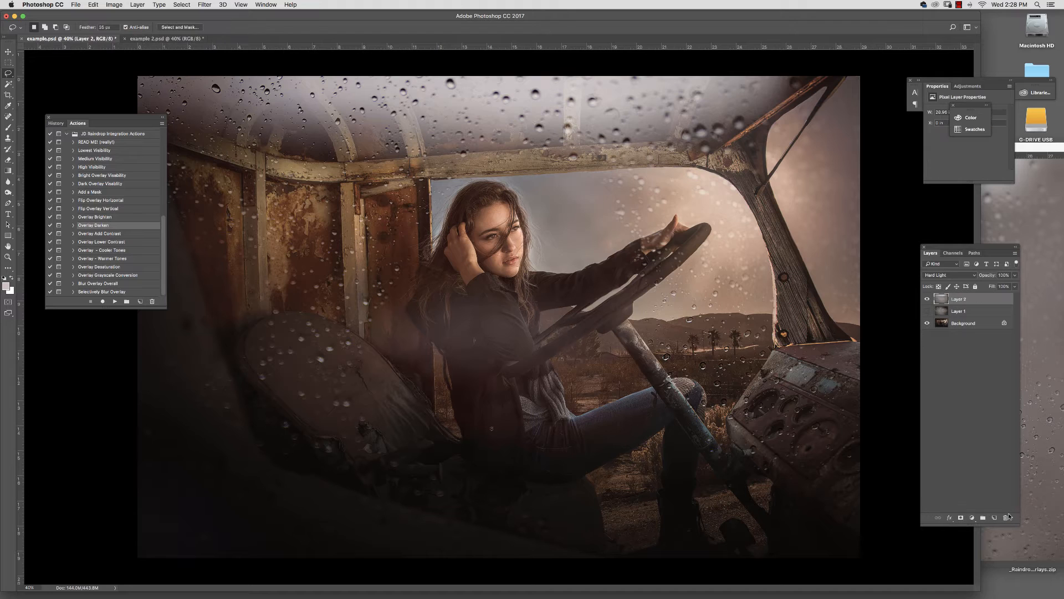
# Step: Run the Overlay – Cooler Tones action on the Layer 2 rain overlay and reduce the adjustment layer's opacity to about 47%
pyautogui.click(121, 250)
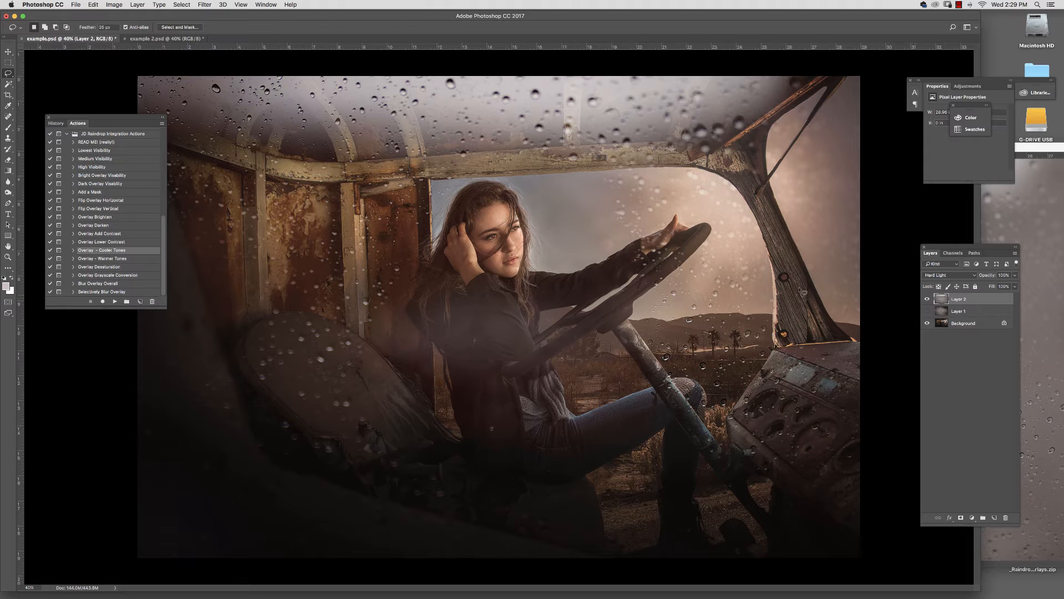
pyautogui.click(115, 302)
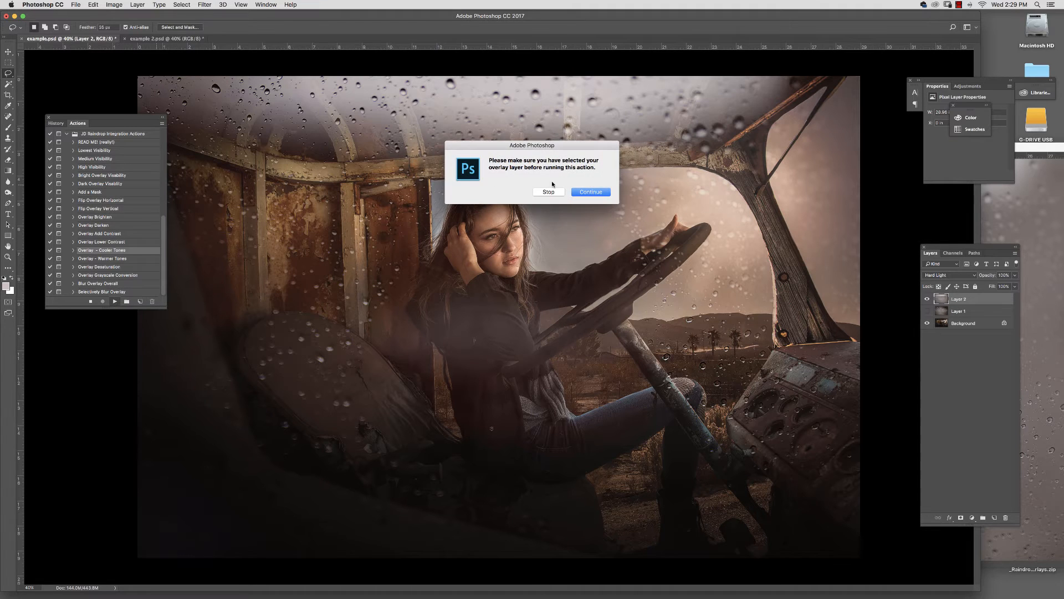
pyautogui.click(602, 193)
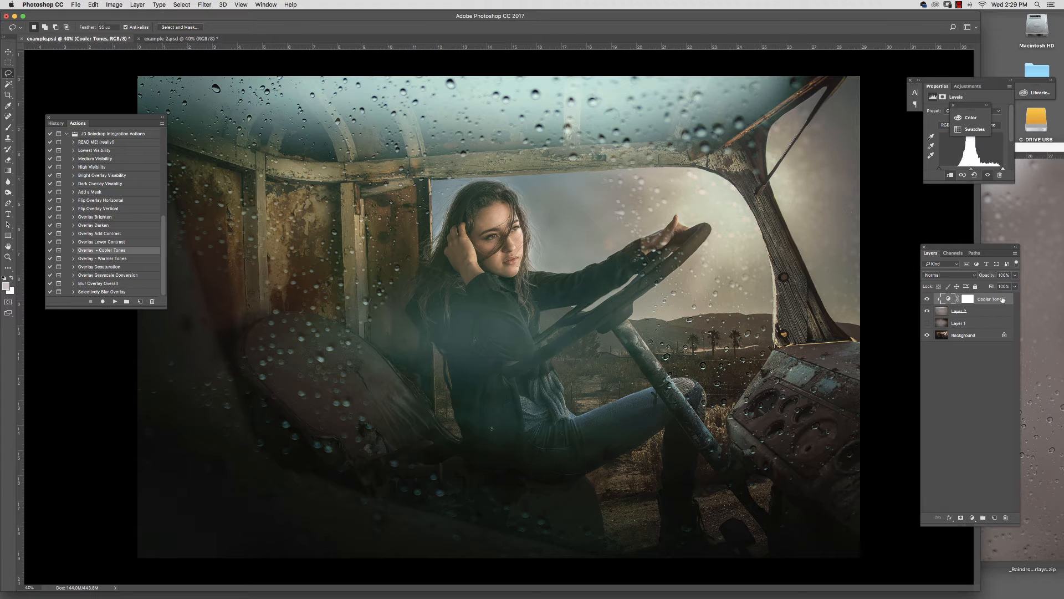
pyautogui.click(1016, 276)
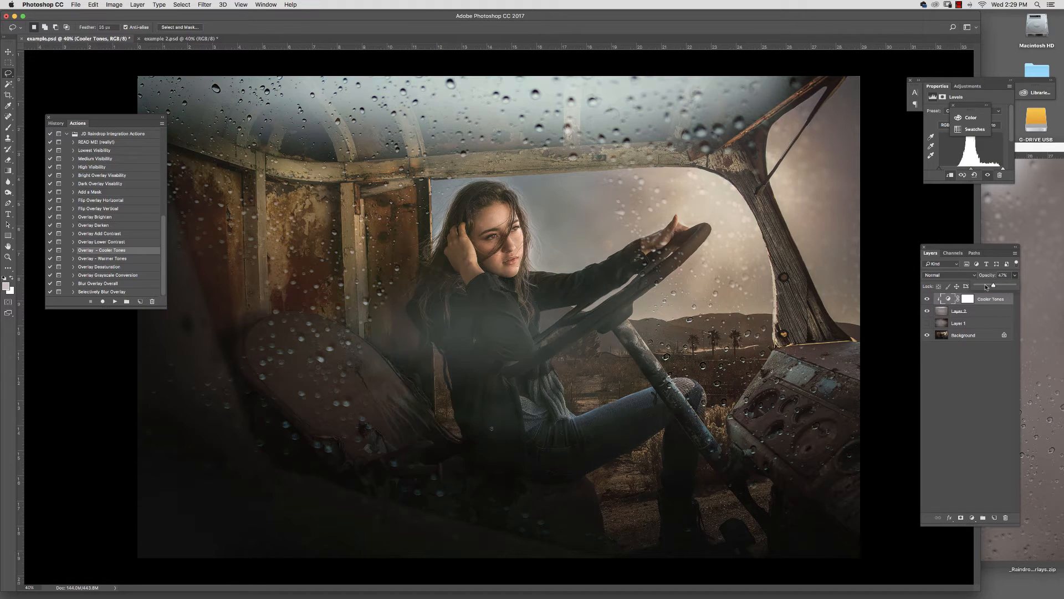
pyautogui.moveTo(1002, 286); pyautogui.dragTo(1000, 287)
# Step: Compare the image with and without the Cooler Tones adjustment, and delete both that adjustment and the Layer 2 rain overlay
pyautogui.click(929, 302)
pyautogui.click(929, 302)
pyautogui.click(929, 301)
pyautogui.moveTo(994, 302); pyautogui.dragTo(1005, 519)
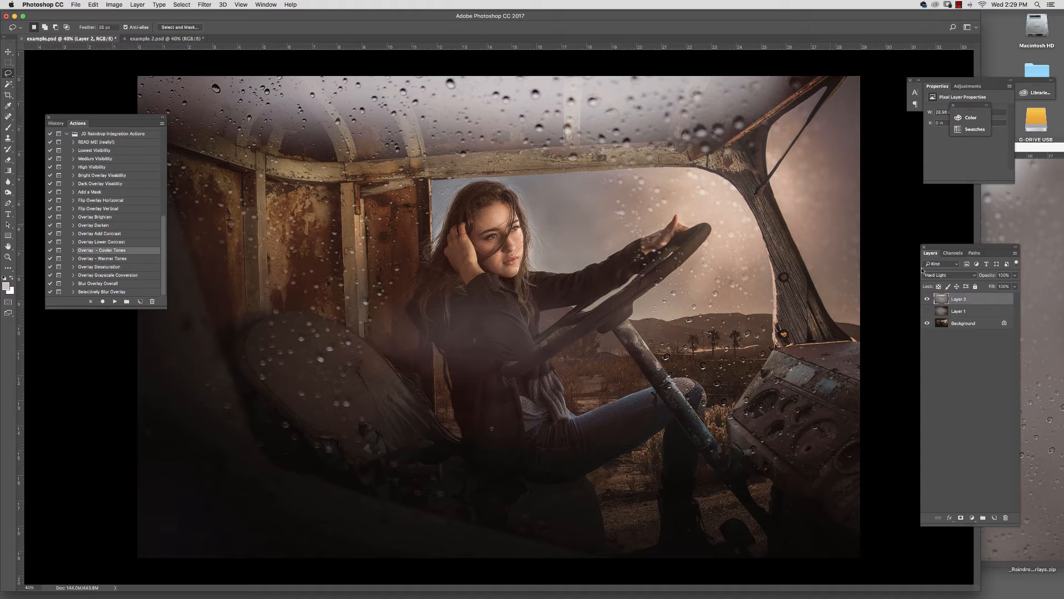
pyautogui.moveTo(995, 300); pyautogui.dragTo(1006, 519)
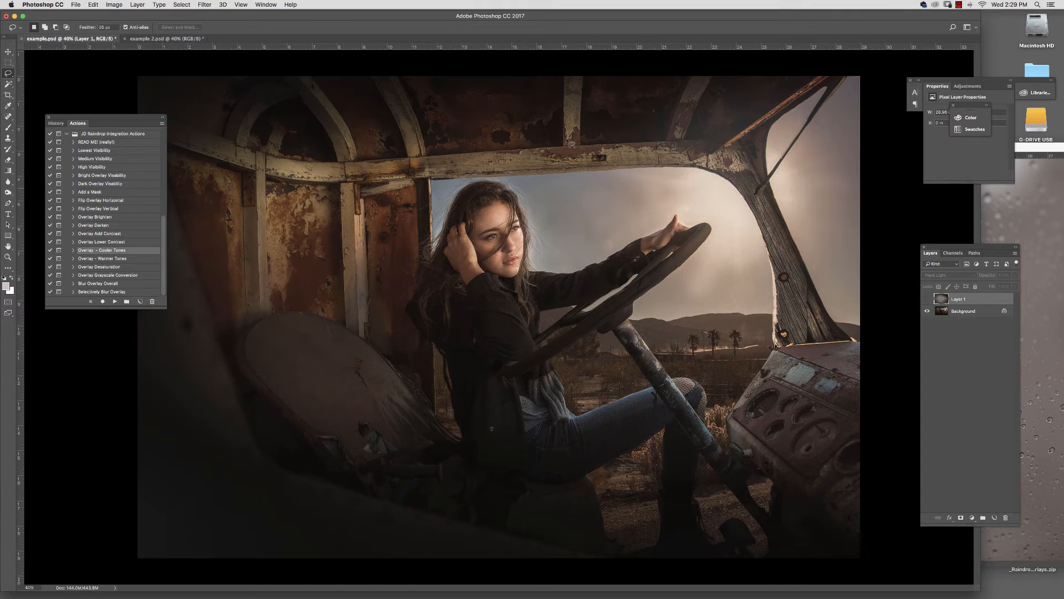
# Step: In example 2.psd, add a new layer and sample the pale light in the middle window as the foreground colour
pyautogui.click(173, 39)
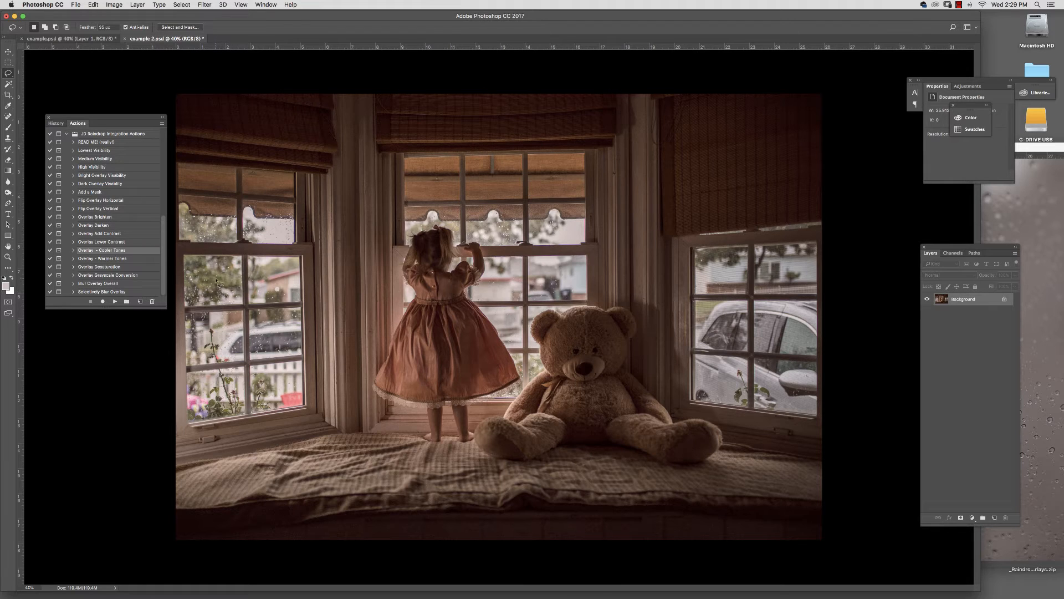
pyautogui.click(994, 517)
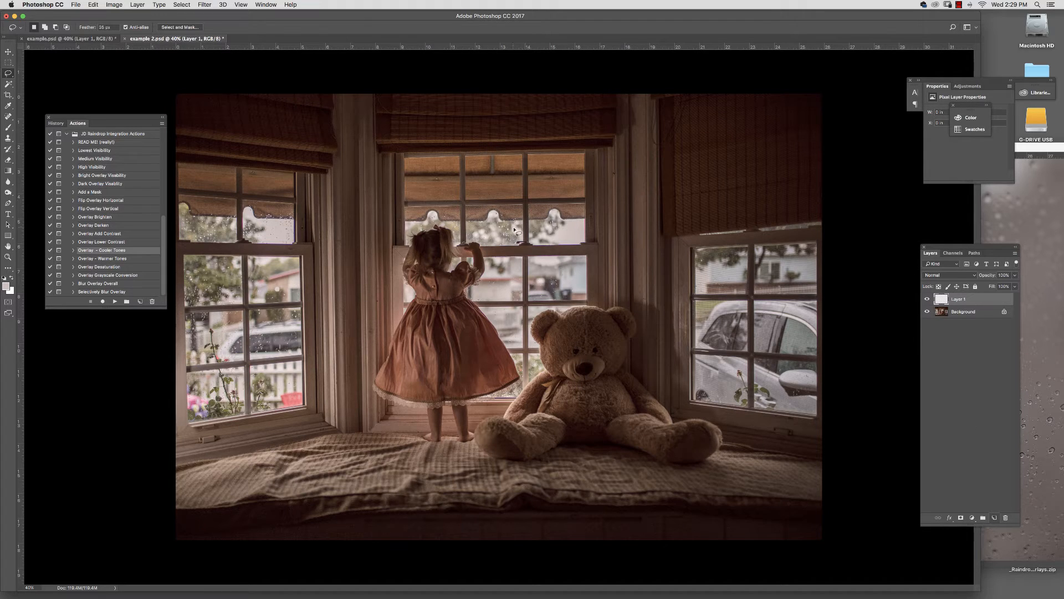
pyautogui.click(9, 106)
pyautogui.click(574, 231)
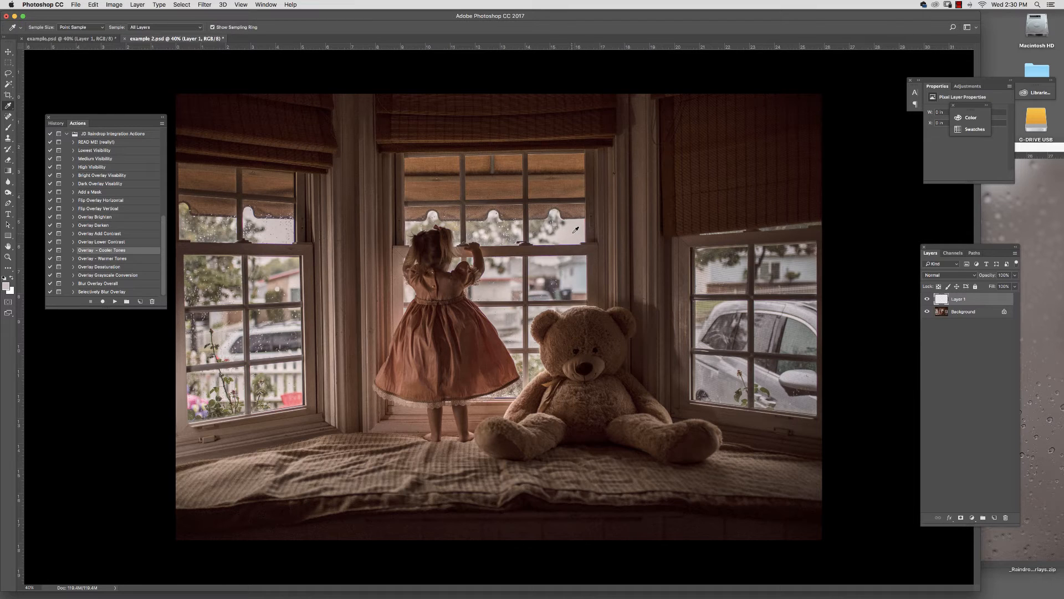
# Step: Paint the sampled colour over the middle window's panes on Layer 1 with a soft brush at reduced opacity
pyautogui.click(12, 128)
pyautogui.click(540, 227)
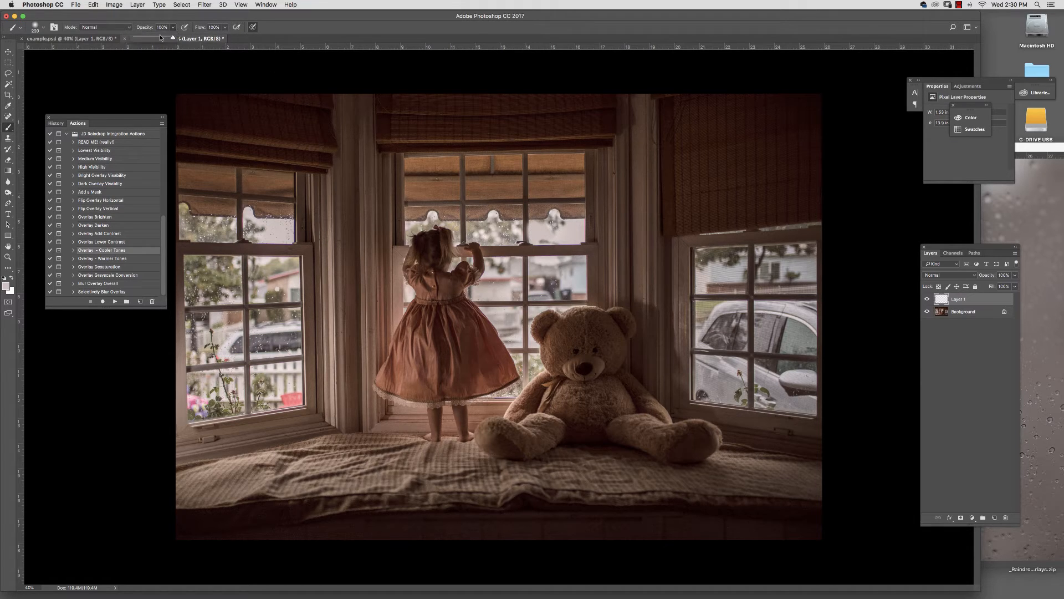
pyautogui.moveTo(564, 228)
pyautogui.mouseDown()
pyautogui.moveTo(547, 236)
pyautogui.moveTo(580, 224)
pyautogui.mouseUp()
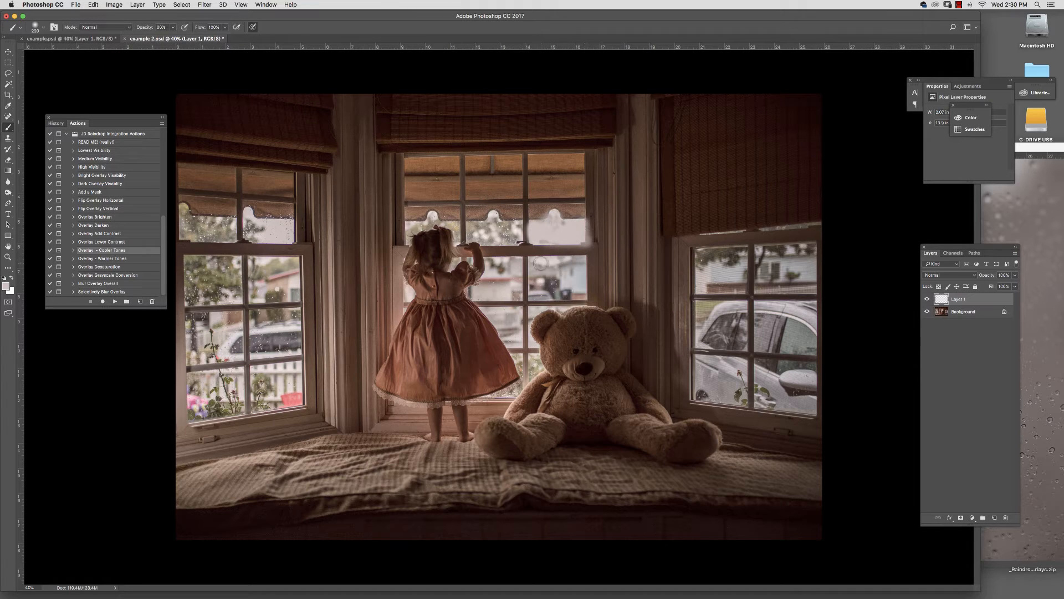
pyautogui.moveTo(540, 263)
pyautogui.mouseDown()
pyautogui.moveTo(563, 269)
pyautogui.moveTo(539, 281)
pyautogui.moveTo(580, 264)
pyautogui.moveTo(536, 285)
pyautogui.moveTo(562, 291)
pyautogui.moveTo(529, 277)
pyautogui.moveTo(577, 292)
pyautogui.moveTo(528, 295)
pyautogui.moveTo(509, 268)
pyautogui.moveTo(517, 274)
pyautogui.moveTo(485, 288)
pyautogui.moveTo(496, 257)
pyautogui.moveTo(521, 288)
pyautogui.moveTo(493, 312)
pyautogui.moveTo(499, 320)
pyautogui.moveTo(518, 331)
pyautogui.moveTo(509, 313)
pyautogui.moveTo(541, 323)
pyautogui.moveTo(574, 302)
pyautogui.mouseUp()
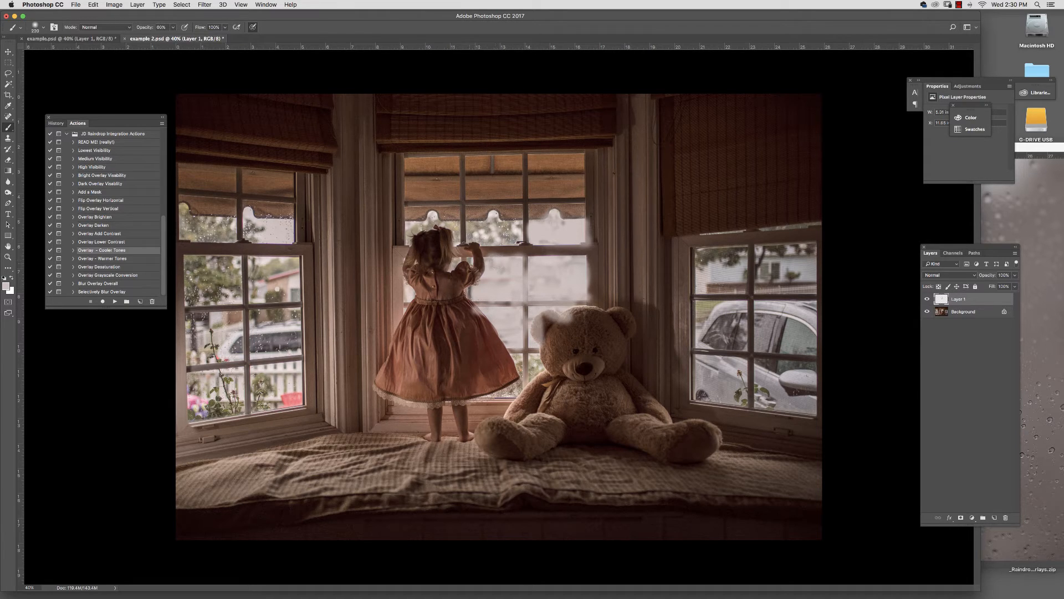
pyautogui.moveTo(471, 232)
pyautogui.mouseDown()
pyautogui.moveTo(511, 225)
pyautogui.moveTo(481, 230)
pyautogui.moveTo(479, 241)
pyautogui.moveTo(532, 228)
pyautogui.moveTo(518, 231)
pyautogui.moveTo(542, 239)
pyautogui.moveTo(560, 225)
pyautogui.moveTo(540, 241)
pyautogui.moveTo(411, 224)
pyautogui.mouseUp()
pyautogui.moveTo(514, 355)
pyautogui.mouseDown()
pyautogui.moveTo(526, 371)
pyautogui.moveTo(539, 360)
pyautogui.mouseUp()
# Step: Paint the pale colour over the upper and lower panes of the left window on Layer 1
pyautogui.moveTo(188, 266)
pyautogui.mouseDown()
pyautogui.moveTo(235, 260)
pyautogui.moveTo(238, 288)
pyautogui.moveTo(216, 297)
pyautogui.moveTo(269, 266)
pyautogui.moveTo(262, 294)
pyautogui.moveTo(270, 264)
pyautogui.moveTo(294, 289)
pyautogui.moveTo(293, 267)
pyautogui.moveTo(265, 263)
pyautogui.moveTo(284, 262)
pyautogui.moveTo(293, 278)
pyautogui.moveTo(273, 290)
pyautogui.moveTo(230, 259)
pyautogui.moveTo(233, 294)
pyautogui.moveTo(219, 275)
pyautogui.moveTo(205, 286)
pyautogui.moveTo(186, 214)
pyautogui.moveTo(210, 234)
pyautogui.moveTo(252, 219)
pyautogui.moveTo(300, 233)
pyautogui.mouseUp()
pyautogui.moveTo(192, 333)
pyautogui.mouseDown()
pyautogui.moveTo(197, 354)
pyautogui.moveTo(236, 333)
pyautogui.moveTo(210, 319)
pyautogui.moveTo(219, 346)
pyautogui.moveTo(188, 327)
pyautogui.moveTo(283, 323)
pyautogui.moveTo(255, 341)
pyautogui.moveTo(288, 327)
pyautogui.moveTo(257, 315)
pyautogui.moveTo(282, 319)
pyautogui.moveTo(267, 349)
pyautogui.mouseUp()
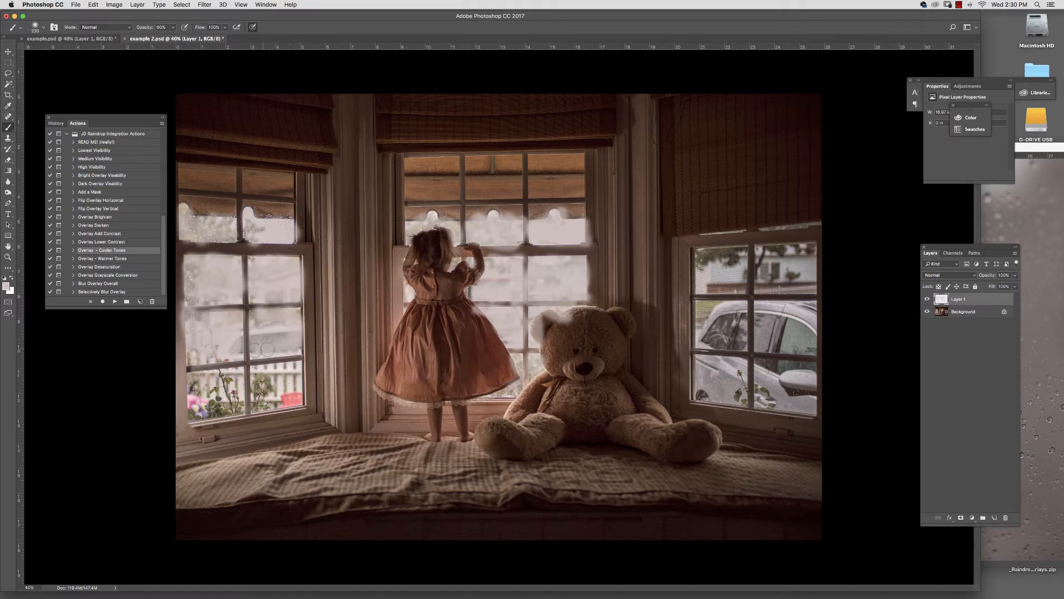
pyautogui.moveTo(260, 388)
pyautogui.mouseDown()
pyautogui.moveTo(294, 370)
pyautogui.moveTo(294, 385)
pyautogui.moveTo(258, 394)
pyautogui.moveTo(262, 369)
pyautogui.moveTo(295, 380)
pyautogui.moveTo(264, 394)
pyautogui.moveTo(210, 377)
pyautogui.moveTo(196, 406)
pyautogui.moveTo(193, 392)
pyautogui.moveTo(220, 409)
pyautogui.moveTo(199, 377)
pyautogui.moveTo(237, 378)
pyautogui.moveTo(194, 358)
pyautogui.moveTo(227, 355)
pyautogui.moveTo(194, 357)
pyautogui.moveTo(205, 328)
pyautogui.moveTo(190, 359)
pyautogui.moveTo(201, 325)
pyautogui.moveTo(264, 315)
pyautogui.moveTo(258, 324)
pyautogui.moveTo(256, 316)
pyautogui.moveTo(289, 317)
pyautogui.moveTo(289, 348)
pyautogui.mouseUp()
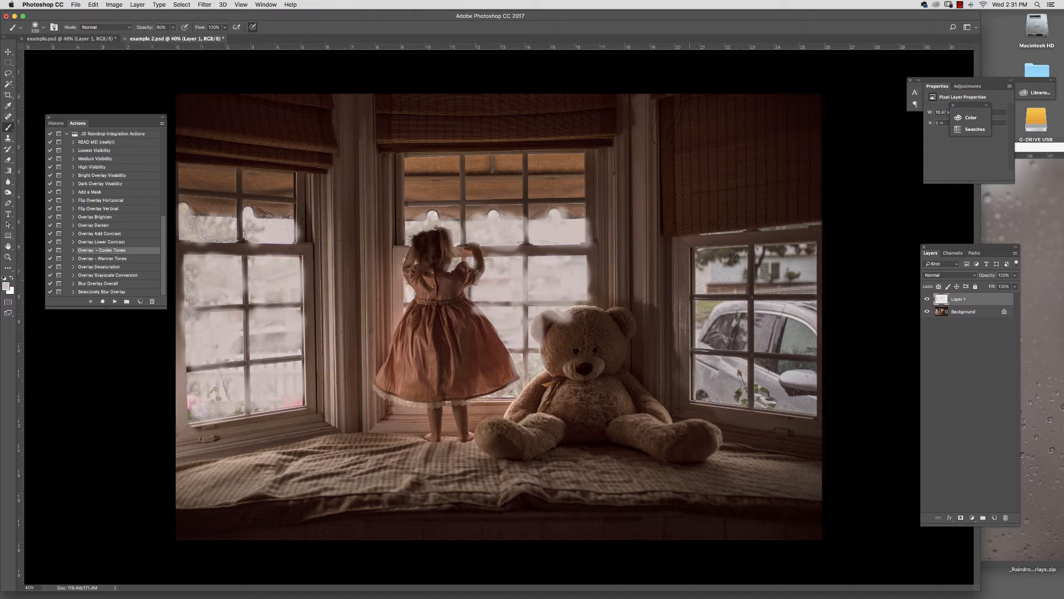
# Step: Paint the pale colour over the right window's panes to cover the parked car and houses
pyautogui.moveTo(708, 310)
pyautogui.mouseDown()
pyautogui.moveTo(726, 328)
pyautogui.moveTo(740, 332)
pyautogui.moveTo(742, 313)
pyautogui.moveTo(708, 330)
pyautogui.moveTo(709, 313)
pyautogui.moveTo(766, 335)
pyautogui.moveTo(794, 307)
pyautogui.moveTo(802, 312)
pyautogui.moveTo(788, 321)
pyautogui.moveTo(811, 312)
pyautogui.moveTo(767, 340)
pyautogui.moveTo(773, 347)
pyautogui.moveTo(776, 327)
pyautogui.moveTo(770, 369)
pyautogui.moveTo(792, 403)
pyautogui.moveTo(804, 401)
pyautogui.moveTo(808, 375)
pyautogui.moveTo(809, 398)
pyautogui.moveTo(764, 366)
pyautogui.moveTo(778, 365)
pyautogui.moveTo(764, 398)
pyautogui.moveTo(804, 398)
pyautogui.mouseUp()
pyautogui.moveTo(704, 375)
pyautogui.mouseDown()
pyautogui.moveTo(720, 395)
pyautogui.moveTo(740, 367)
pyautogui.moveTo(737, 392)
pyautogui.moveTo(701, 392)
pyautogui.moveTo(703, 363)
pyautogui.moveTo(741, 388)
pyautogui.mouseUp()
pyautogui.moveTo(709, 277)
pyautogui.mouseDown()
pyautogui.moveTo(738, 255)
pyautogui.moveTo(713, 287)
pyautogui.moveTo(730, 259)
pyautogui.moveTo(704, 261)
pyautogui.moveTo(734, 250)
pyautogui.moveTo(712, 234)
pyautogui.moveTo(775, 275)
pyautogui.moveTo(764, 280)
pyautogui.moveTo(809, 271)
pyautogui.moveTo(810, 256)
pyautogui.moveTo(767, 251)
pyautogui.moveTo(764, 277)
pyautogui.moveTo(787, 262)
pyautogui.moveTo(784, 276)
pyautogui.moveTo(805, 275)
pyautogui.moveTo(807, 248)
pyautogui.moveTo(801, 278)
pyautogui.moveTo(808, 250)
pyautogui.moveTo(741, 254)
pyautogui.moveTo(743, 274)
pyautogui.moveTo(722, 287)
pyautogui.moveTo(714, 265)
pyautogui.moveTo(704, 283)
pyautogui.moveTo(733, 287)
pyautogui.moveTo(780, 331)
pyautogui.moveTo(782, 342)
pyautogui.moveTo(765, 323)
pyautogui.moveTo(783, 368)
pyautogui.moveTo(759, 365)
pyautogui.moveTo(788, 396)
pyautogui.moveTo(797, 387)
pyautogui.moveTo(743, 379)
pyautogui.moveTo(744, 393)
pyautogui.moveTo(699, 392)
pyautogui.moveTo(744, 318)
pyautogui.moveTo(732, 314)
pyautogui.moveTo(714, 335)
pyautogui.moveTo(704, 287)
pyautogui.moveTo(803, 288)
pyautogui.moveTo(788, 345)
pyautogui.mouseUp()
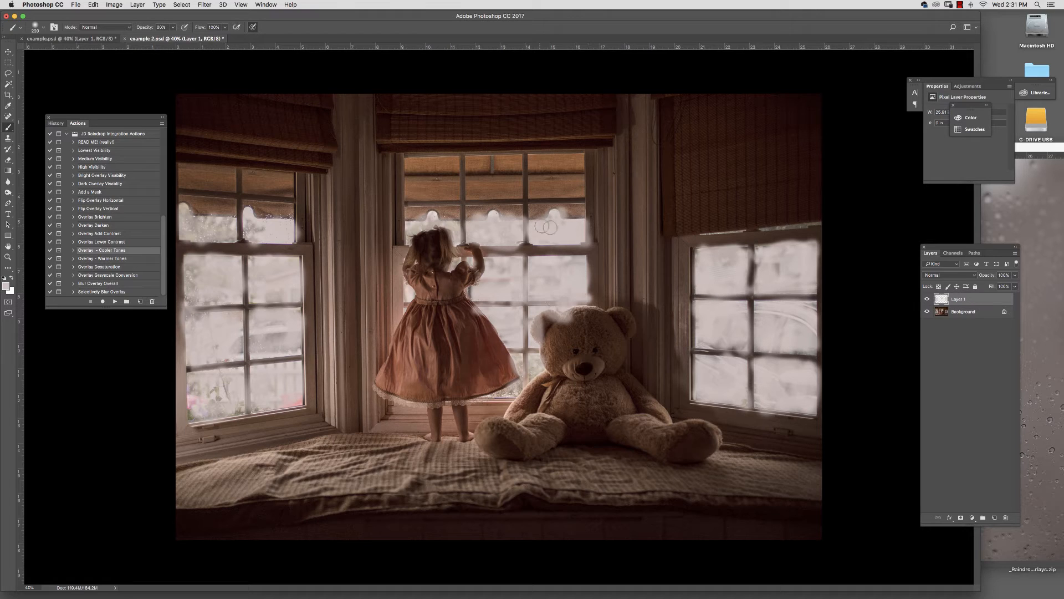
# Step: Even out the left and middle panes with the brush at about 29% opacity, and choose a slightly darker foreground colour
pyautogui.click(173, 27)
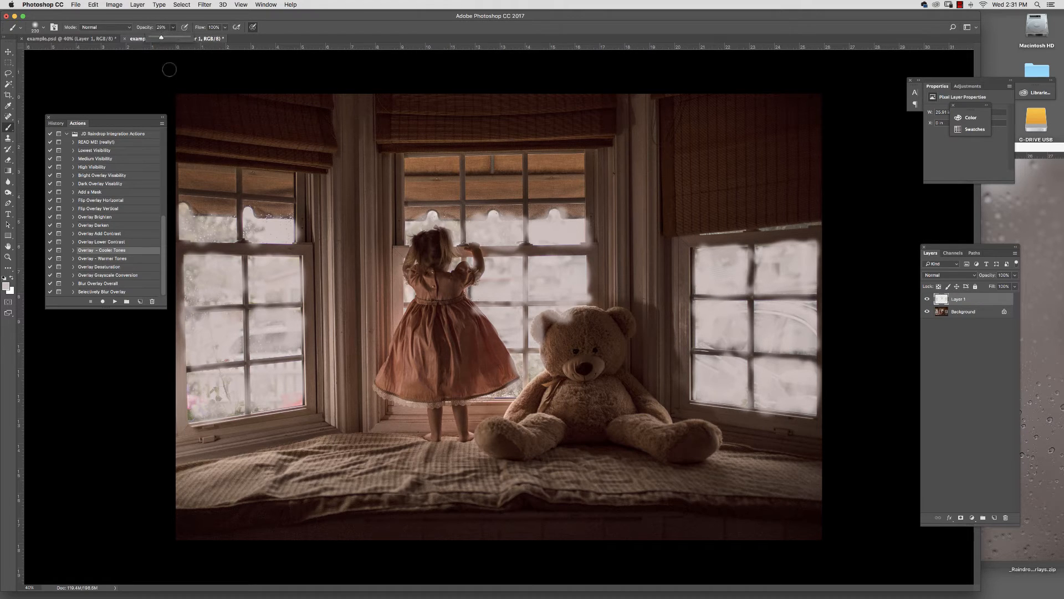
pyautogui.moveTo(210, 268)
pyautogui.mouseDown()
pyautogui.moveTo(198, 297)
pyautogui.moveTo(201, 264)
pyautogui.moveTo(225, 295)
pyautogui.moveTo(254, 274)
pyautogui.moveTo(267, 297)
pyautogui.moveTo(234, 339)
pyautogui.moveTo(219, 299)
pyautogui.moveTo(231, 385)
pyautogui.moveTo(220, 374)
pyautogui.moveTo(198, 398)
pyautogui.moveTo(193, 384)
pyautogui.moveTo(189, 417)
pyautogui.moveTo(238, 407)
pyautogui.moveTo(222, 412)
pyautogui.moveTo(192, 385)
pyautogui.moveTo(204, 407)
pyautogui.moveTo(279, 399)
pyautogui.moveTo(293, 298)
pyautogui.moveTo(237, 278)
pyautogui.moveTo(191, 300)
pyautogui.moveTo(195, 232)
pyautogui.moveTo(228, 227)
pyautogui.moveTo(200, 219)
pyautogui.moveTo(266, 229)
pyautogui.mouseUp()
pyautogui.moveTo(418, 229)
pyautogui.mouseDown()
pyautogui.moveTo(504, 224)
pyautogui.moveTo(476, 226)
pyautogui.mouseUp()
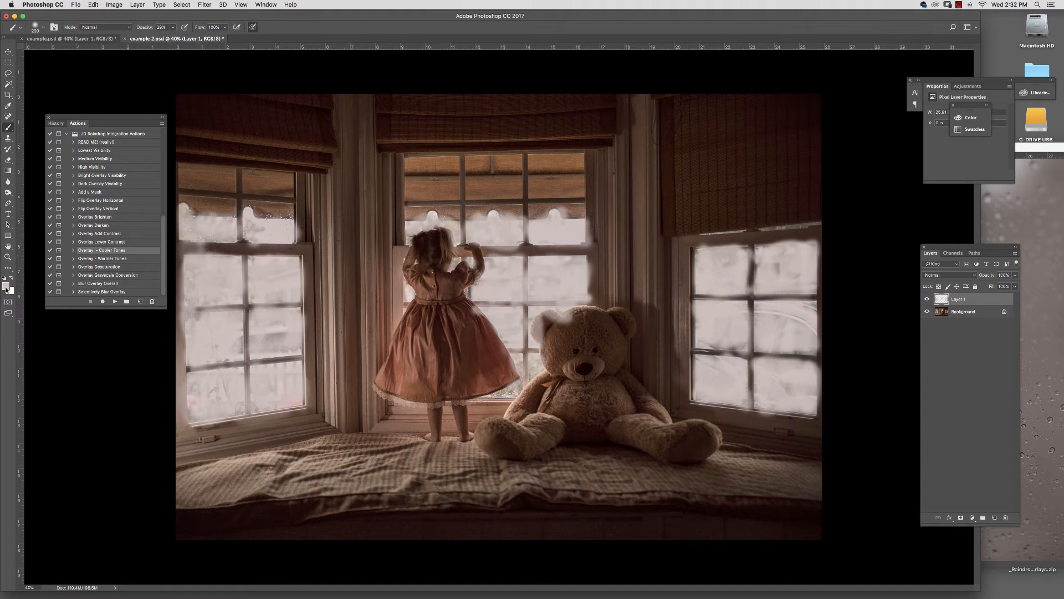
pyautogui.click(6, 286)
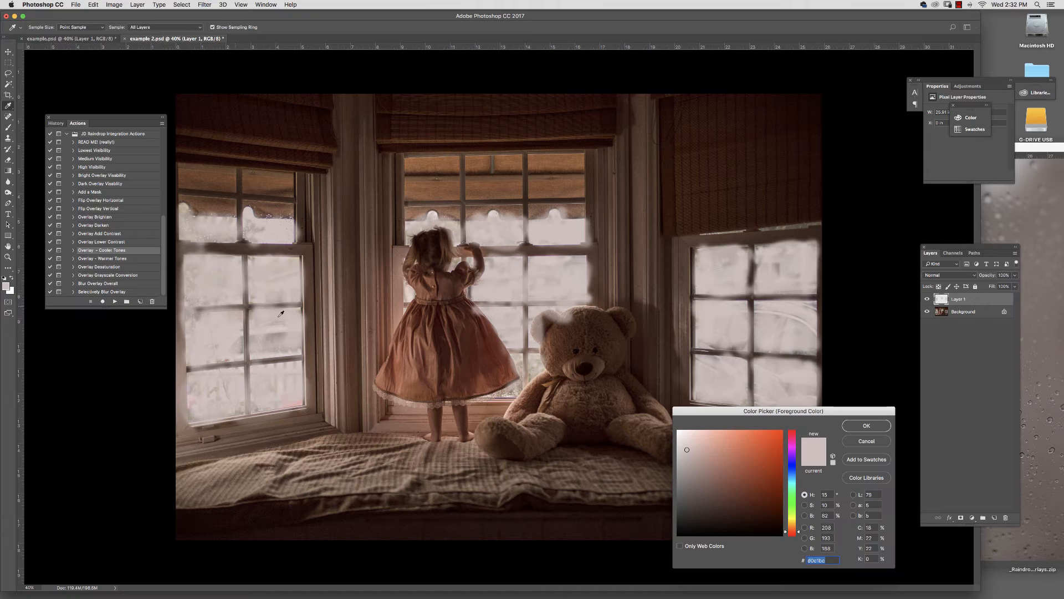
pyautogui.click(866, 425)
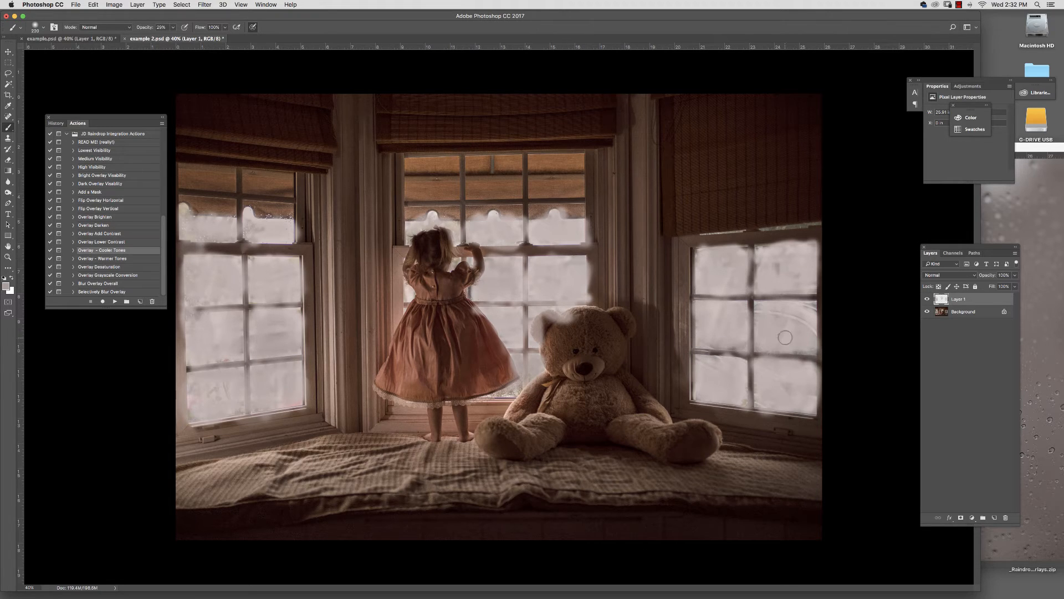
# Step: Try a Gaussian Blur with a radius of about 14 pixels on the painted window layer
pyautogui.click(204, 4)
pyautogui.moveTo(232, 104)
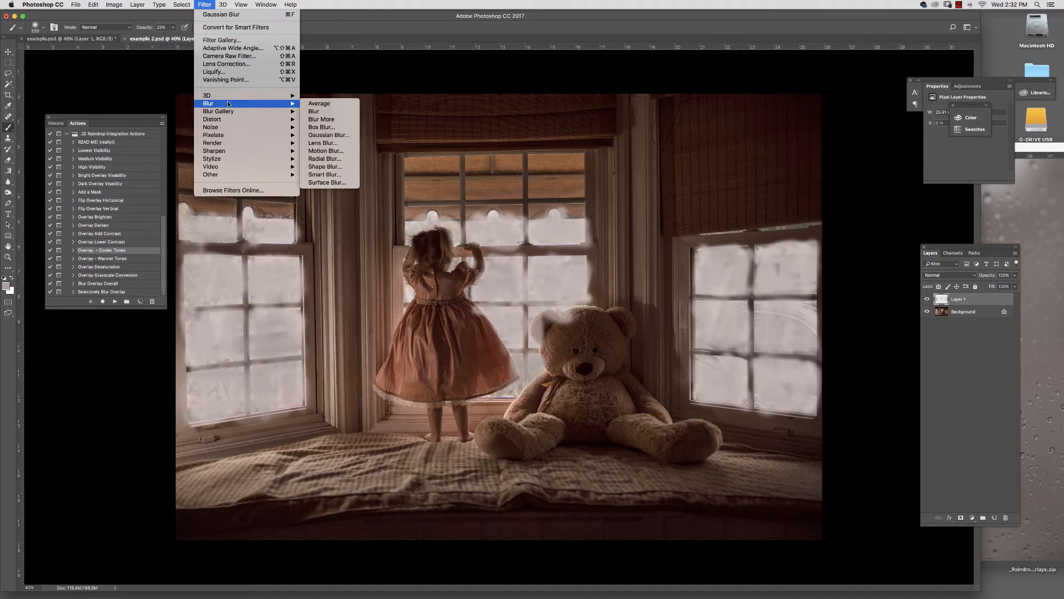
pyautogui.click(321, 135)
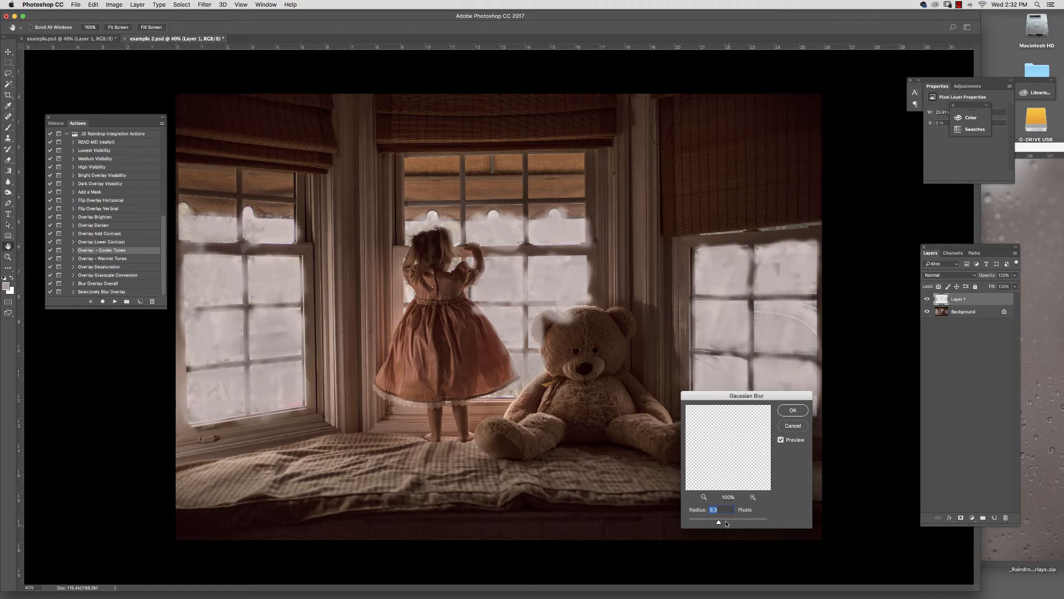
pyautogui.moveTo(720, 520); pyautogui.dragTo(722, 521)
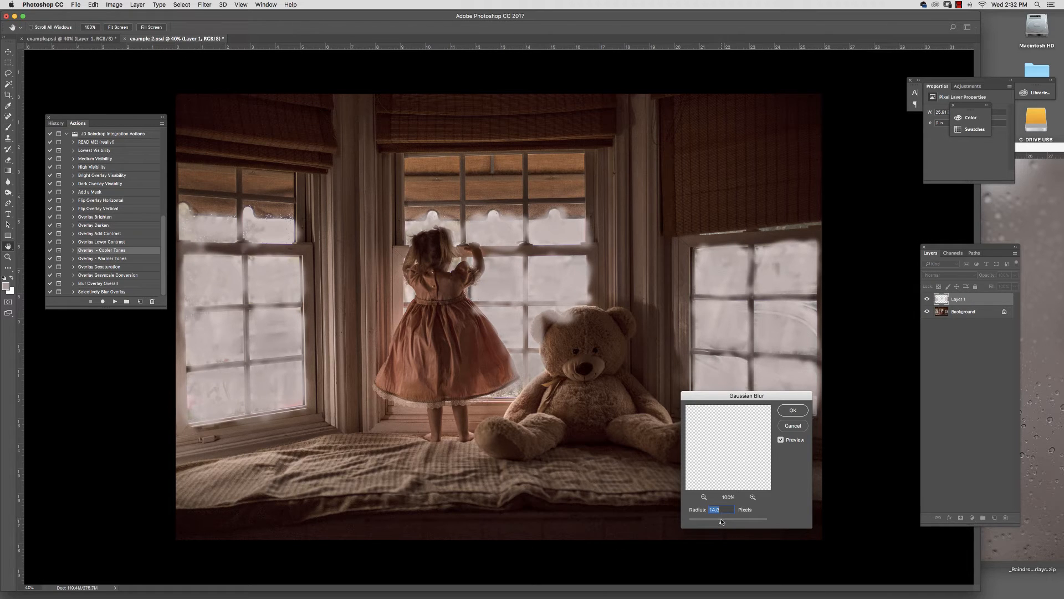
pyautogui.click(793, 410)
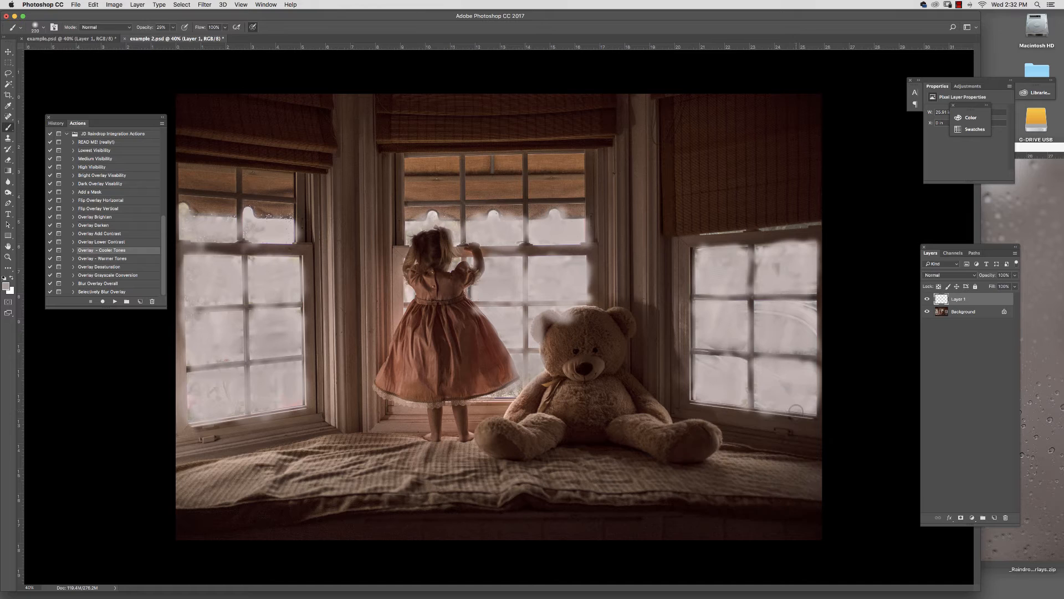
pyautogui.click(206, 7)
pyautogui.click(207, 7)
# Step: Add a layer mask to Layer 1 and mask the paint off the middle window's bars with a smaller, 0% hardness brush
pyautogui.click(963, 518)
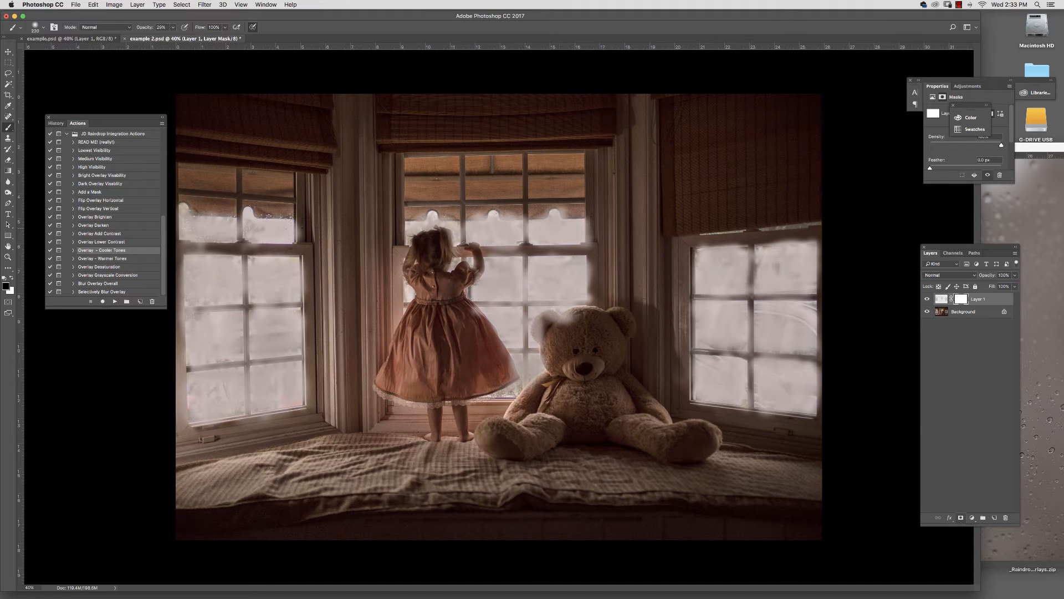
pyautogui.click(45, 28)
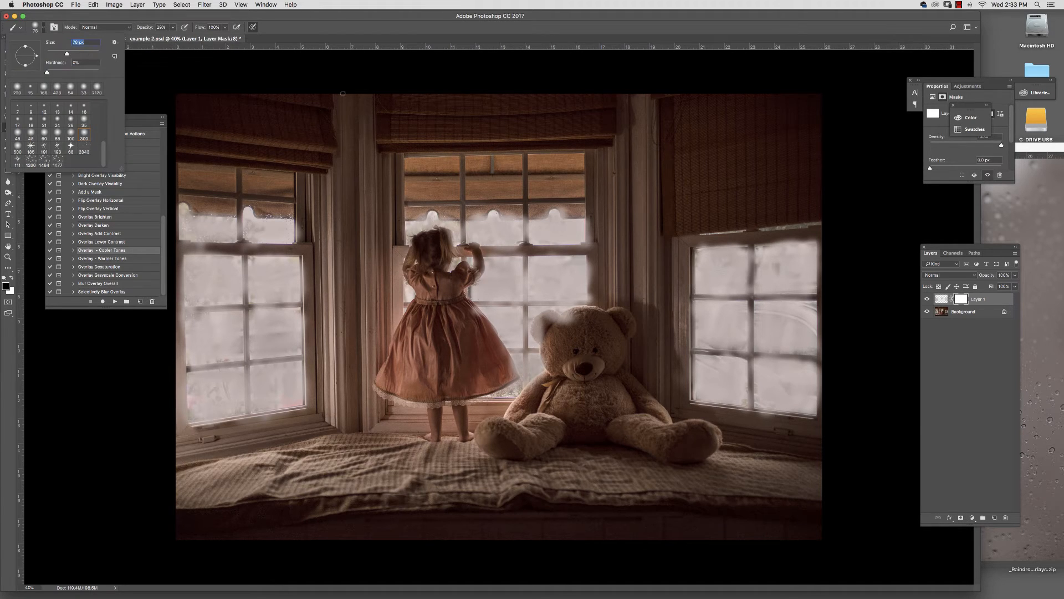
pyautogui.press('Return')
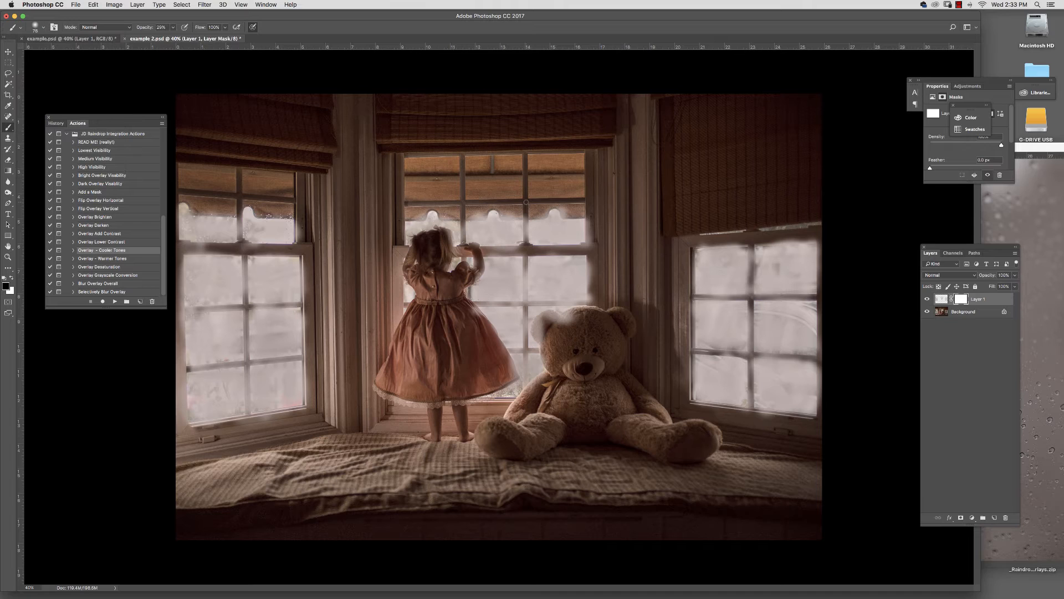
pyautogui.moveTo(525, 209); pyautogui.dragTo(526, 327)
pyautogui.moveTo(525, 230); pyautogui.dragTo(525, 339)
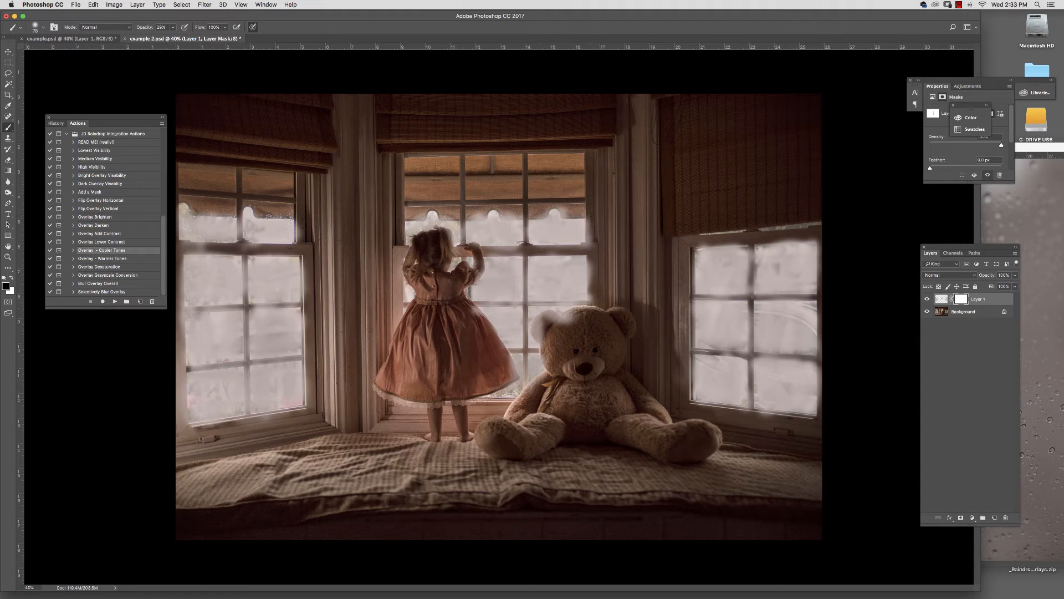
pyautogui.moveTo(582, 303); pyautogui.dragTo(478, 304)
pyautogui.moveTo(517, 247); pyautogui.dragTo(489, 247)
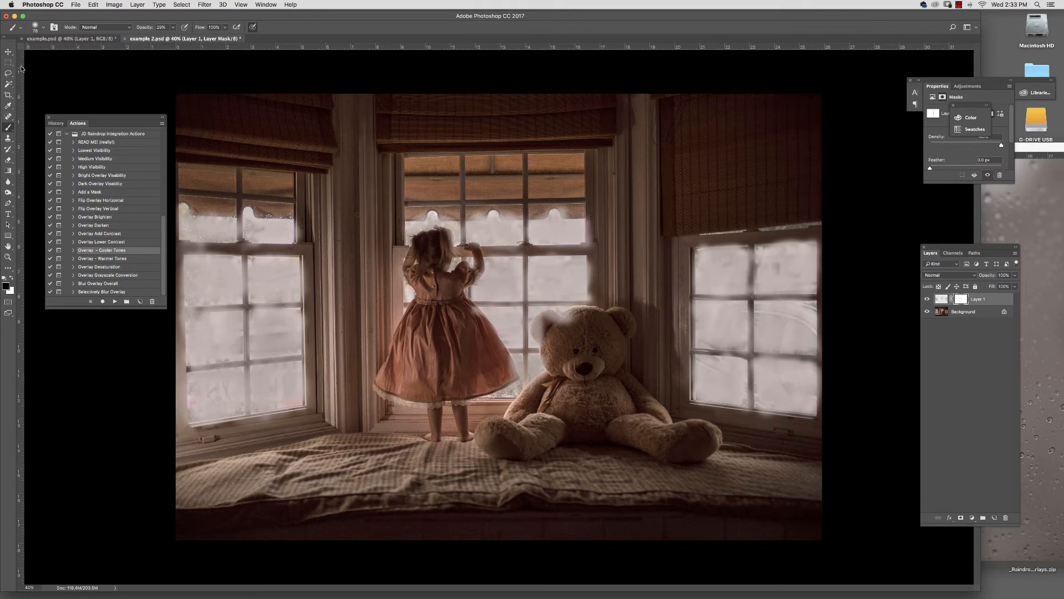
# Step: Select the middle window's upper horizontal bar with a rectangular marquee and fill it with black at 100% opacity on Layer 1's mask
pyautogui.press('m')
pyautogui.moveTo(598, 245)
pyautogui.mouseDown()
pyautogui.moveTo(470, 255)
pyautogui.moveTo(593, 254)
pyautogui.mouseUp()
pyautogui.press('super+d')
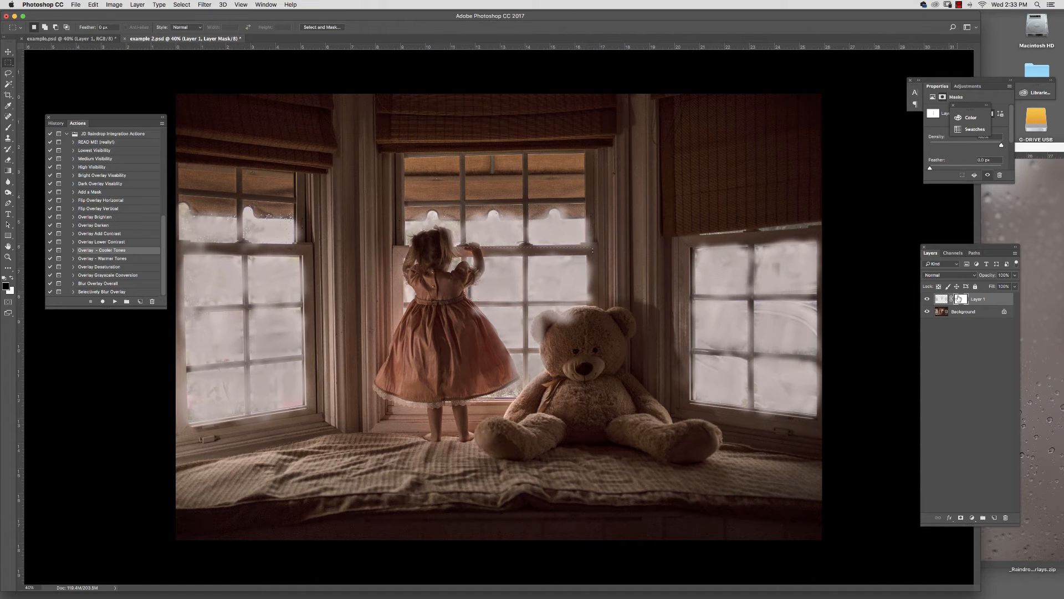
pyautogui.click(93, 4)
pyautogui.click(102, 138)
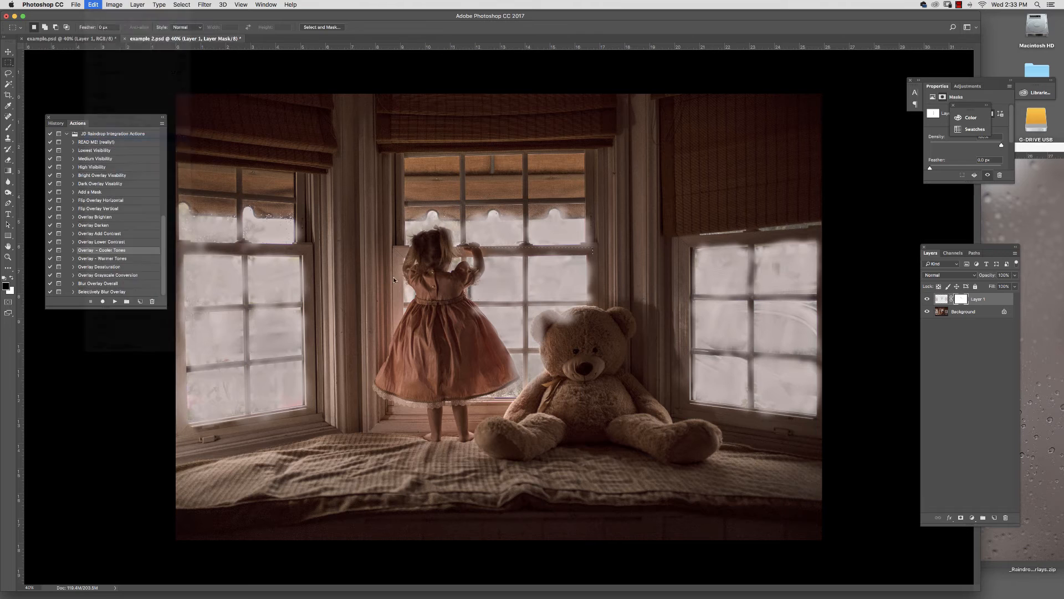
pyautogui.click(364, 385)
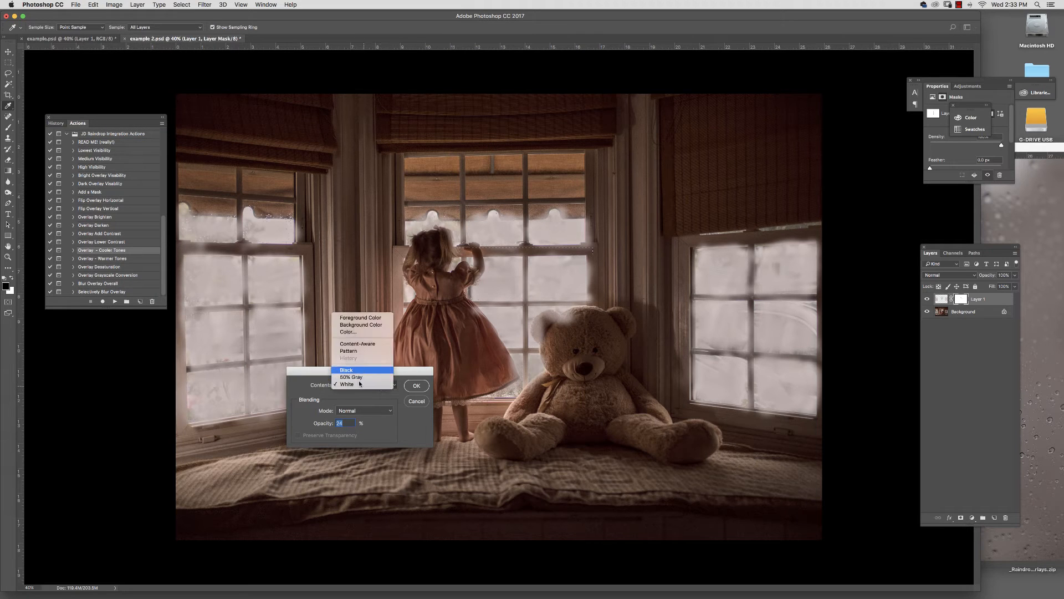
pyautogui.click(362, 372)
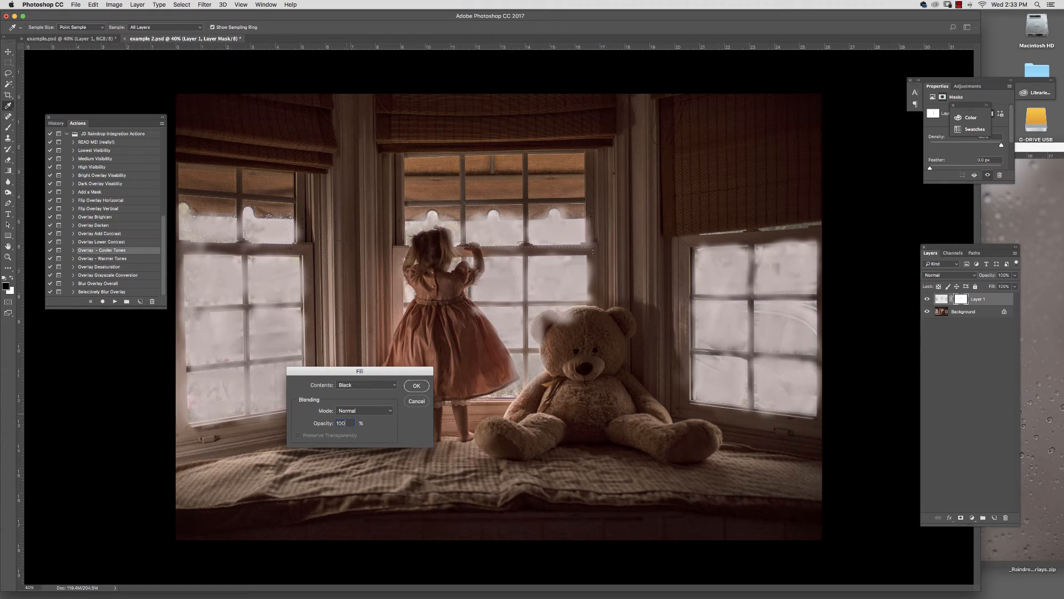
pyautogui.press('Return')
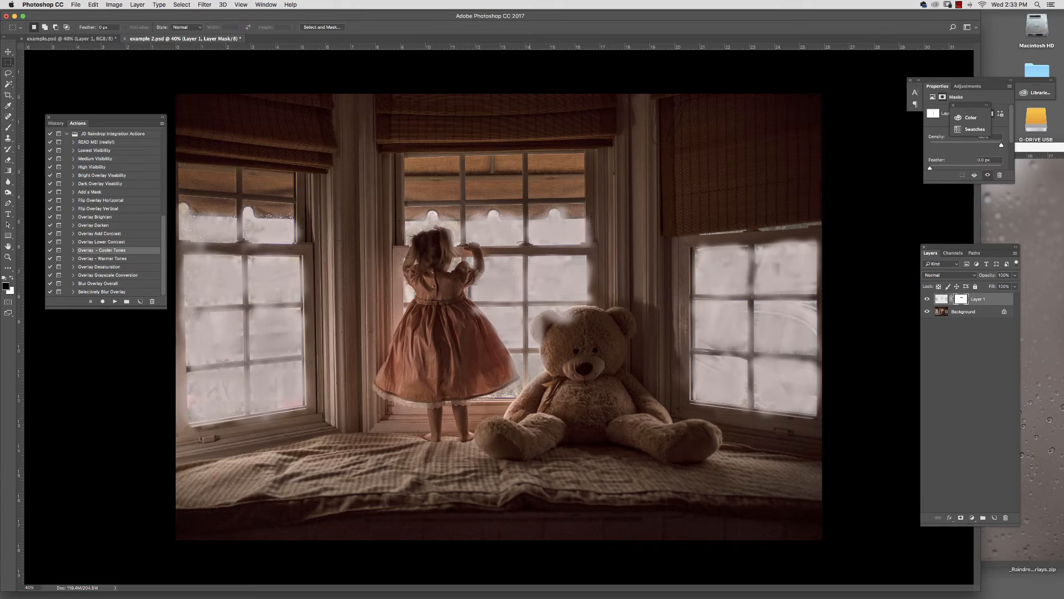
# Step: Select the middle window's right vertical bar with a narrow rectangular marquee and fill it with black on the mask
pyautogui.moveTo(523, 132); pyautogui.dragTo(524, 405)
pyautogui.click(113, 5)
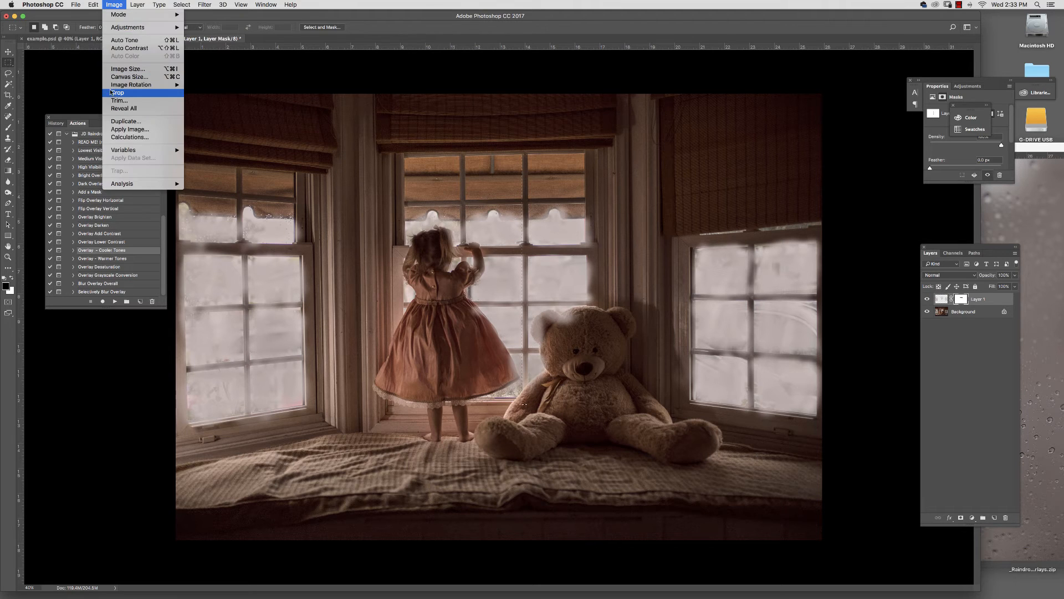
pyautogui.moveTo(94, 6)
pyautogui.click(109, 137)
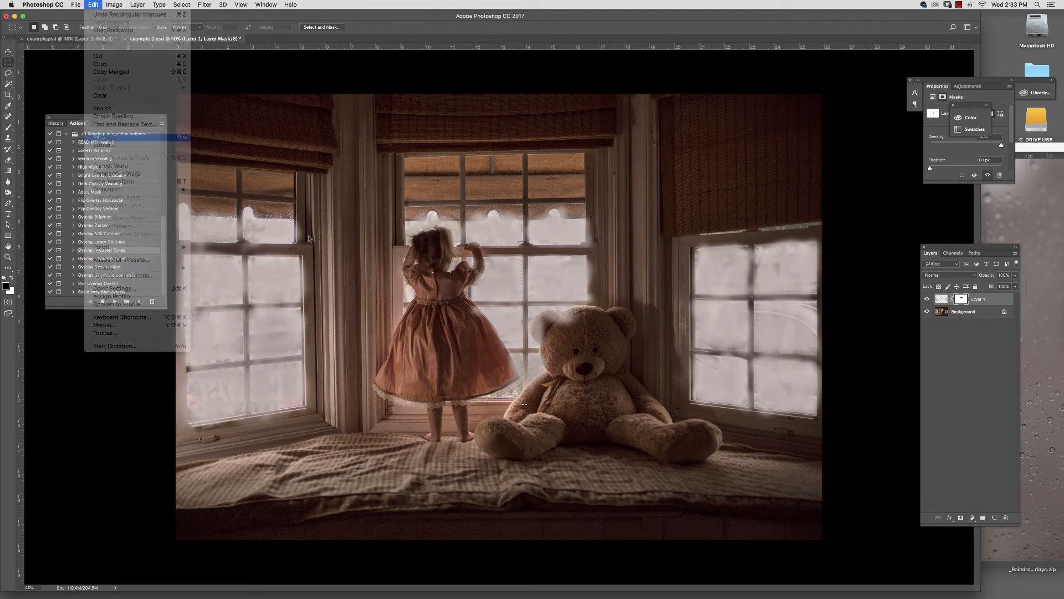
pyautogui.click(415, 390)
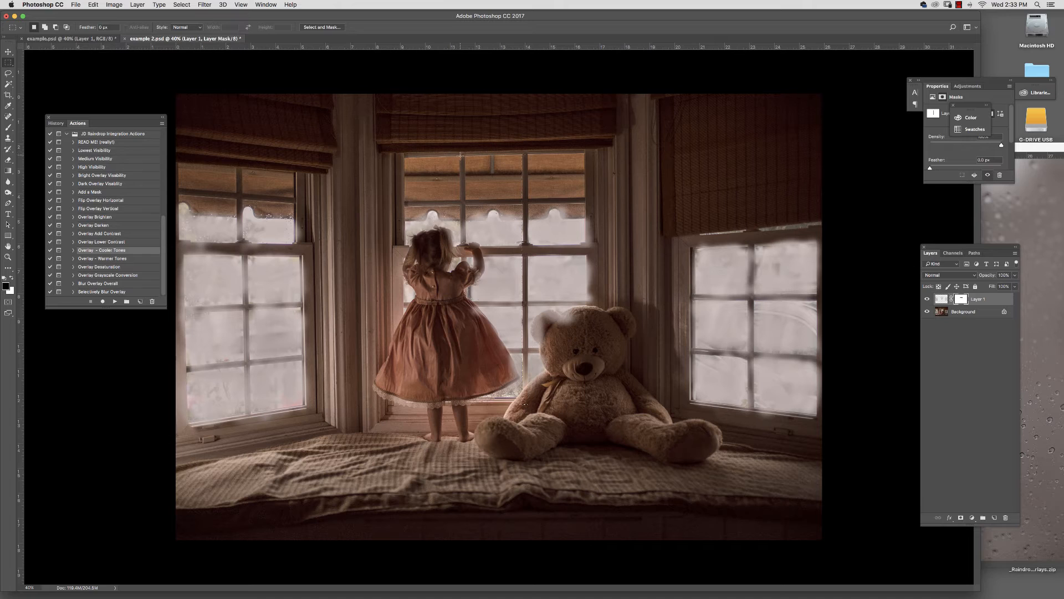
# Step: Select the middle window's left vertical bar above the girl and fill it with black on the mask
pyautogui.moveTo(460, 156); pyautogui.dragTo(467, 295)
pyautogui.click(93, 5)
pyautogui.click(109, 137)
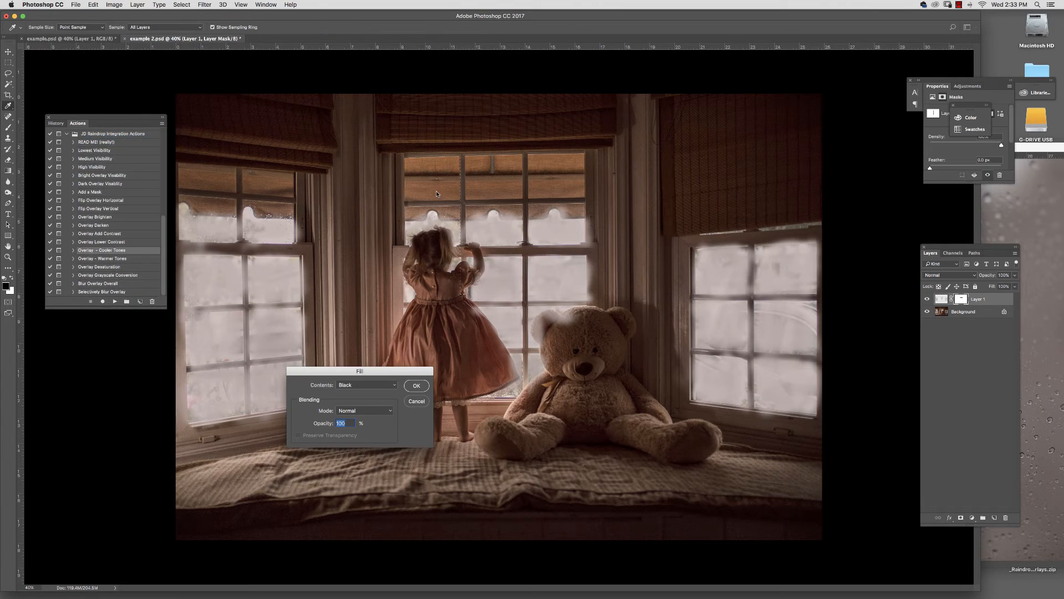
pyautogui.press('Return')
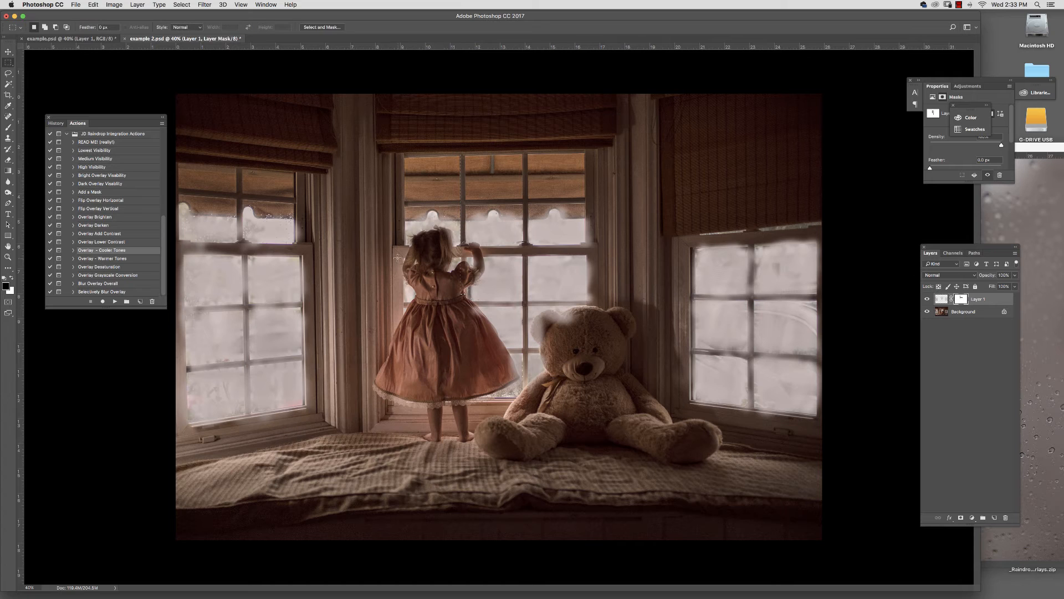
# Step: Select the middle window's lower horizontal bar across its full width and fill it with black on the mask
pyautogui.moveTo(600, 299); pyautogui.dragTo(386, 306)
pyautogui.click(121, 3)
pyautogui.moveTo(93, 4)
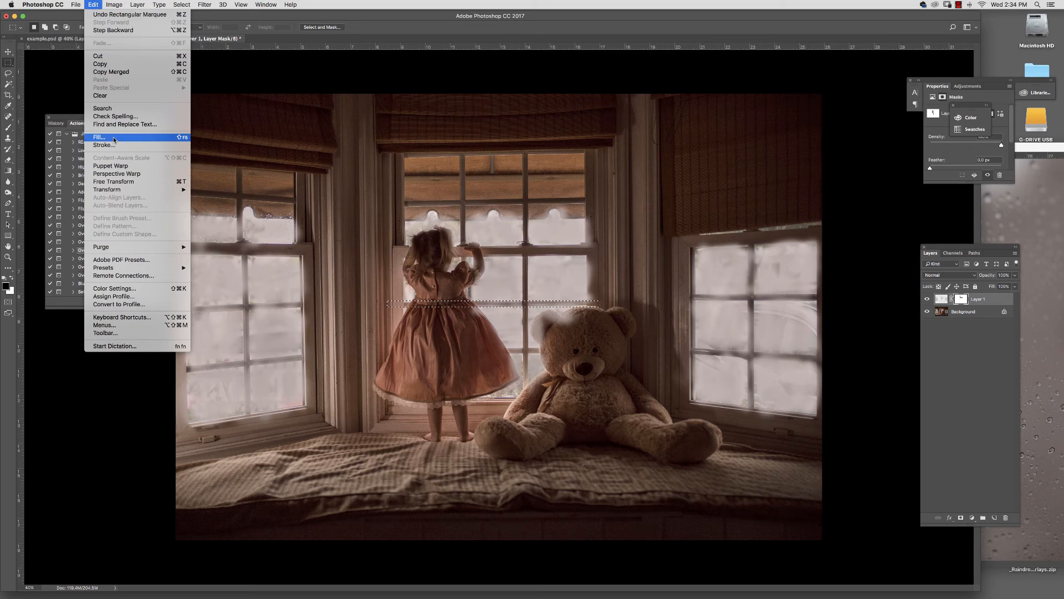
pyautogui.click(143, 136)
pyautogui.press('Return')
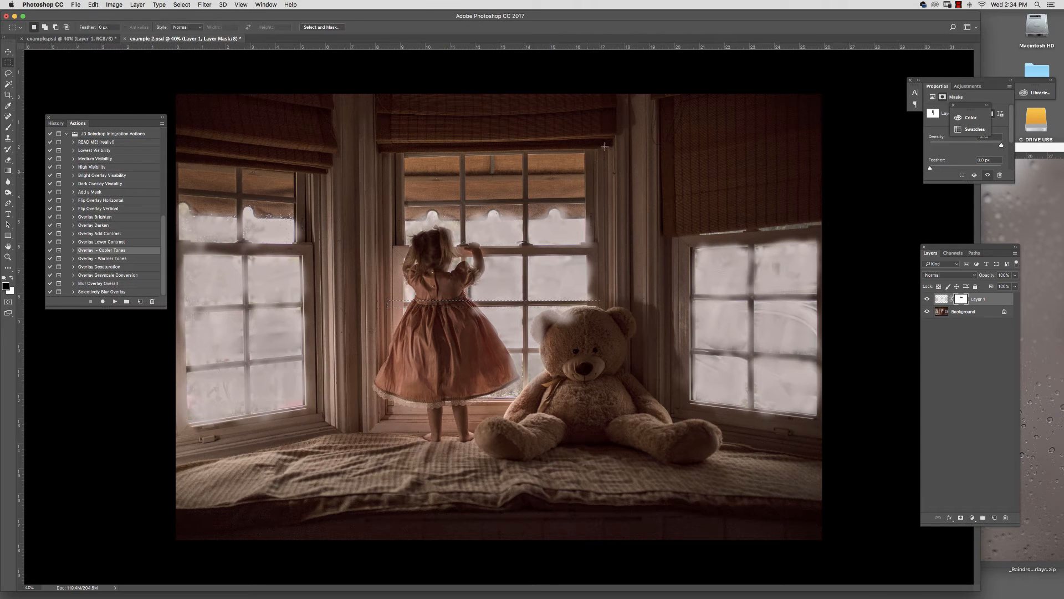
# Step: Mask the paint off the frame right of the middle window with a rectangular selection filled with black
pyautogui.moveTo(590, 150); pyautogui.dragTo(628, 357)
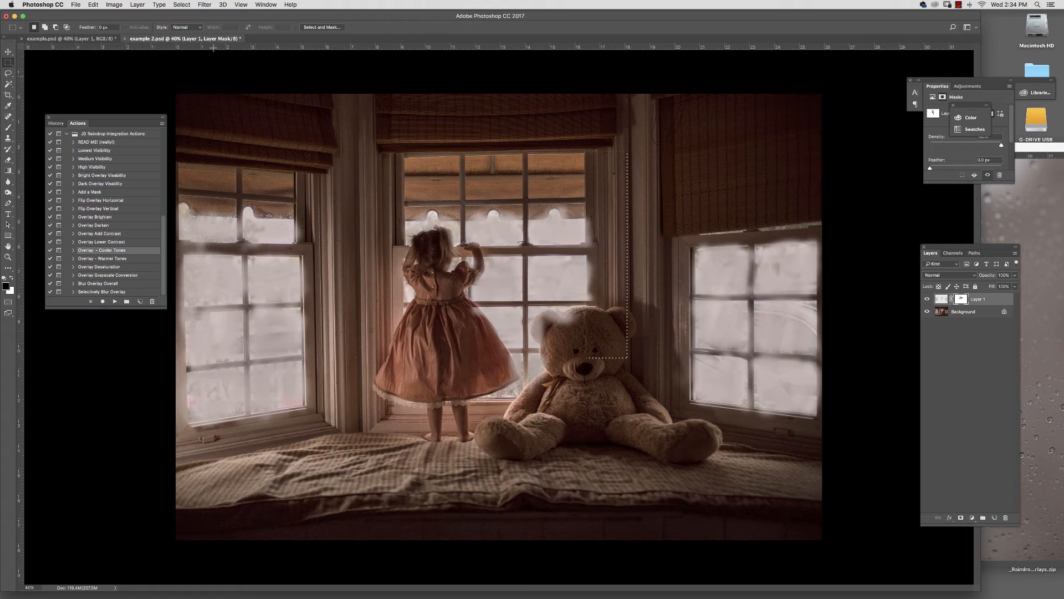
pyautogui.click(93, 4)
pyautogui.click(142, 137)
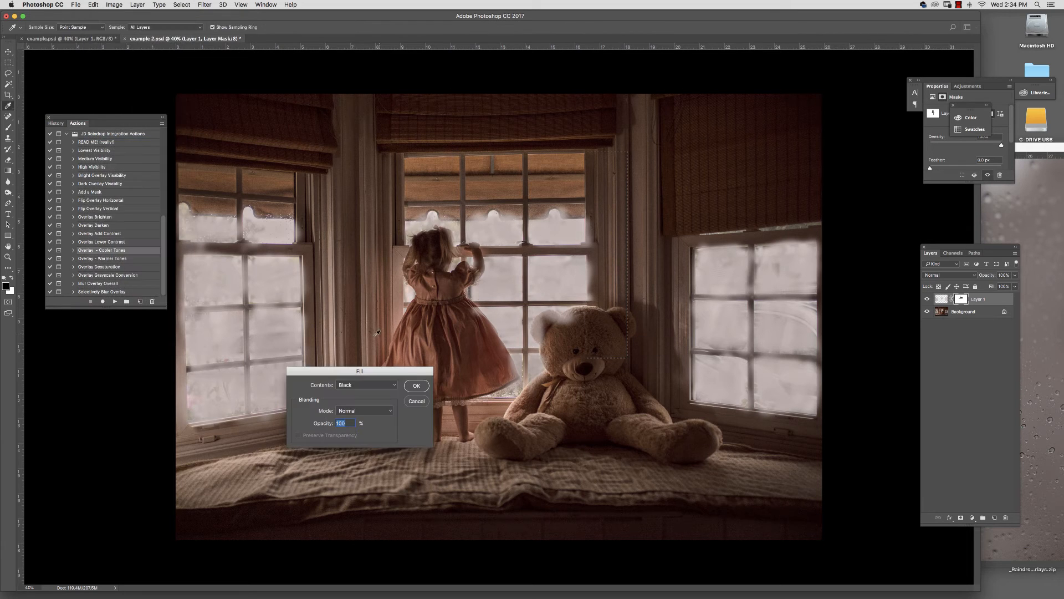
pyautogui.click(416, 385)
# Step: Mask the frame right of the left window's lower panes with a rectangular black fill, and clear the selection
pyautogui.moveTo(302, 248); pyautogui.dragTo(365, 433)
pyautogui.click(93, 4)
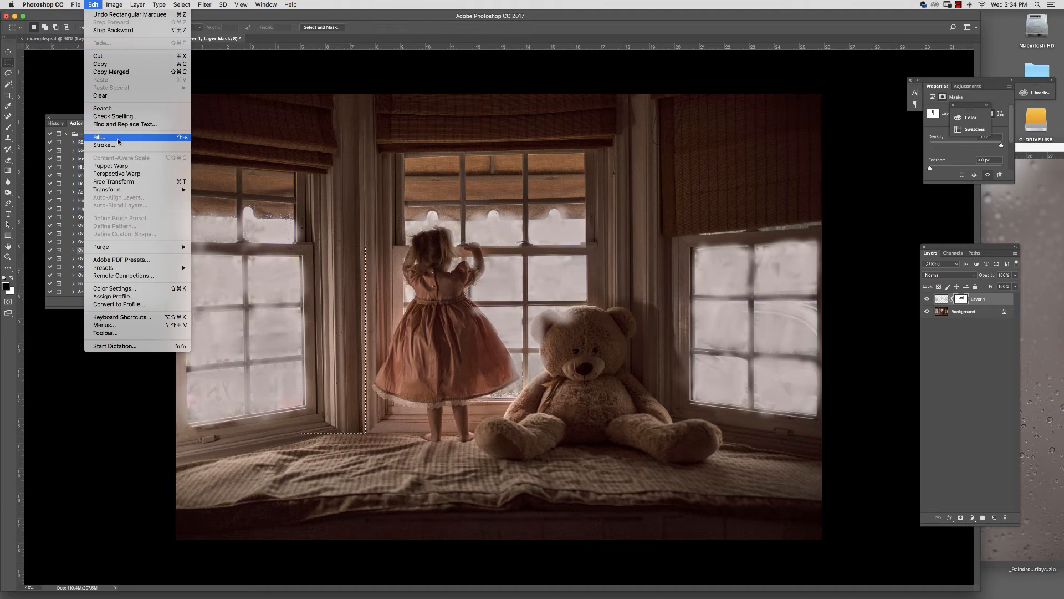
pyautogui.click(100, 137)
pyautogui.press('Return')
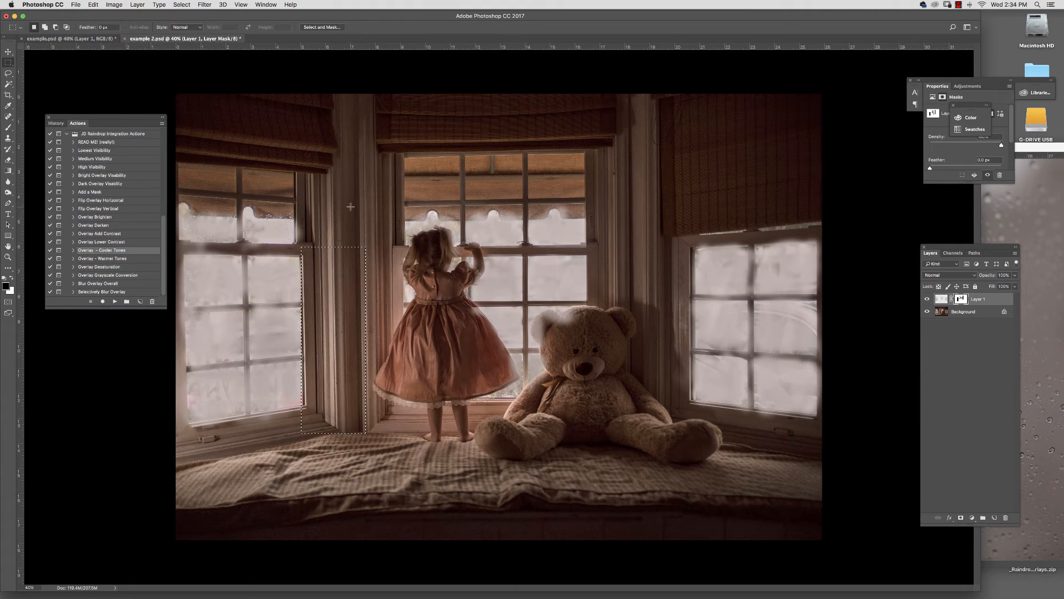
pyautogui.press('super+d')
# Step: Select the area between the teddy bear's middle and the right window's panes and fill it with black on the mask
pyautogui.moveTo(693, 245); pyautogui.dragTo(587, 430)
pyautogui.click(92, 5)
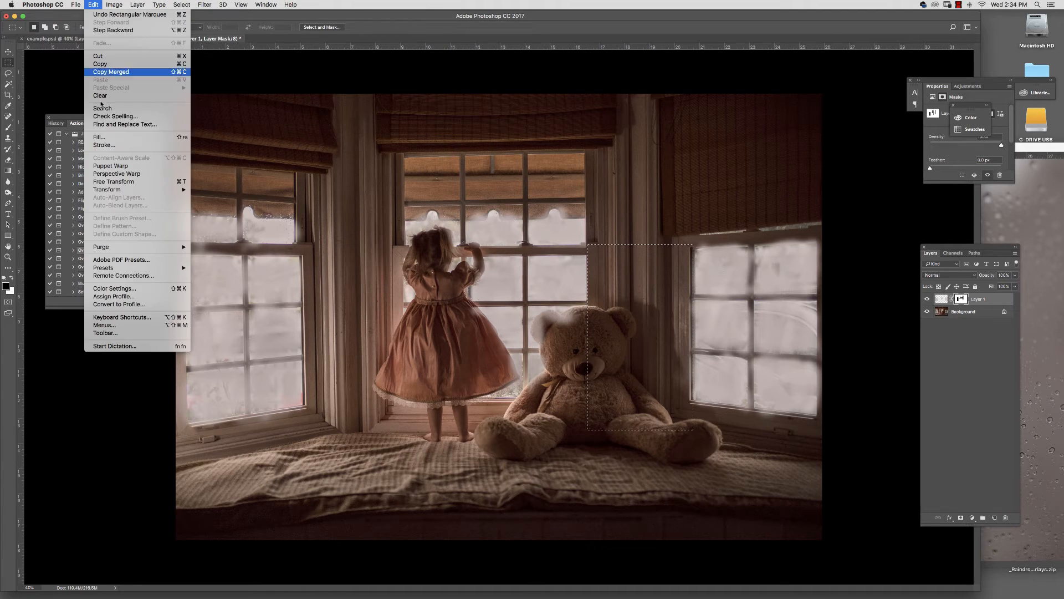
pyautogui.click(103, 139)
pyautogui.press('Return')
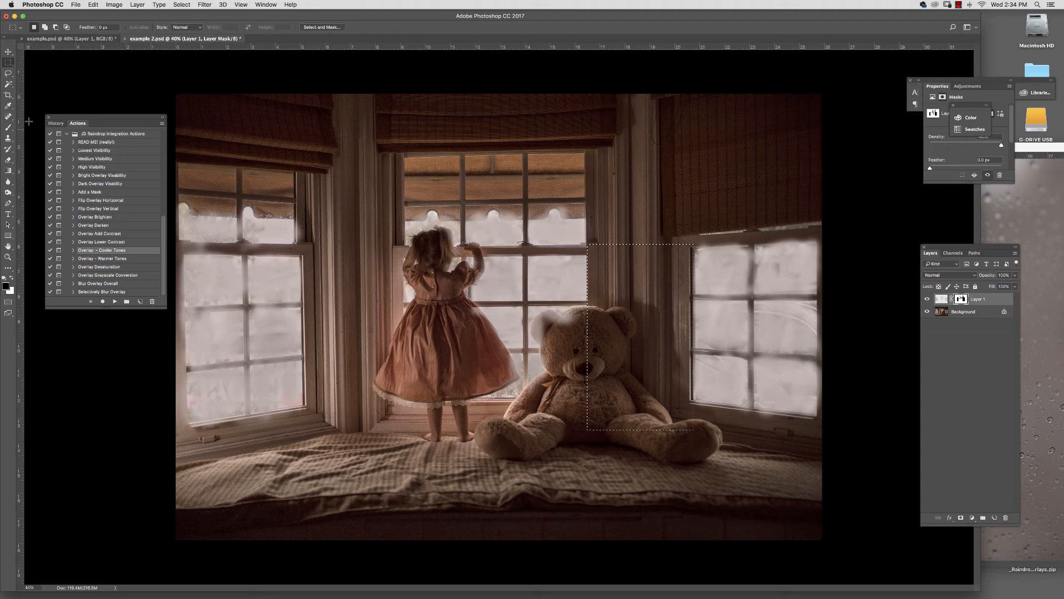
# Step: Set the brush to 97 px and 100% opacity, and clear the rectangular selection before brushing on the mask
pyautogui.click(8, 127)
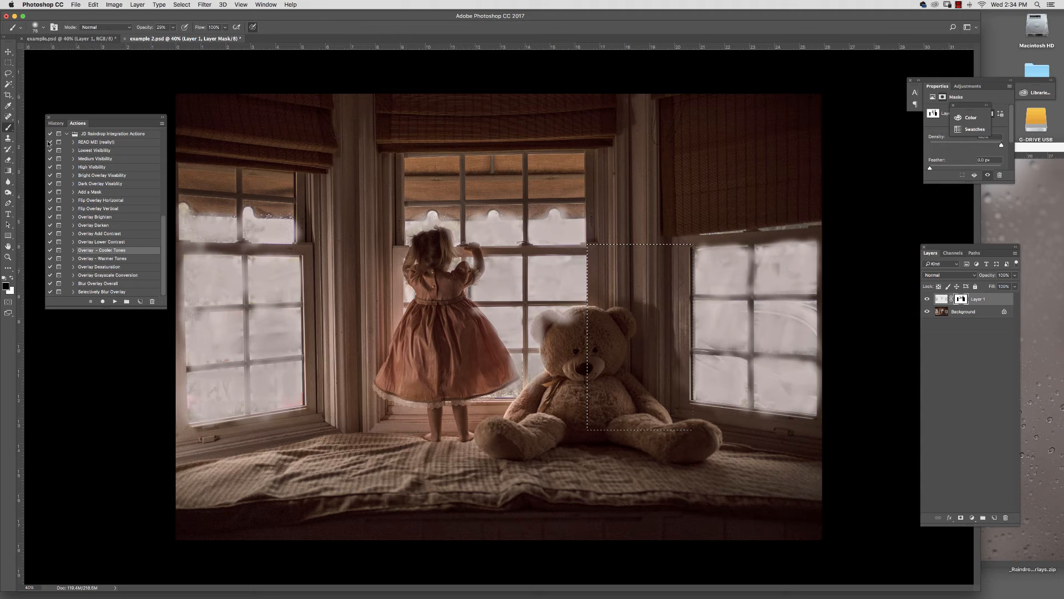
pyautogui.click(44, 27)
pyautogui.click(173, 27)
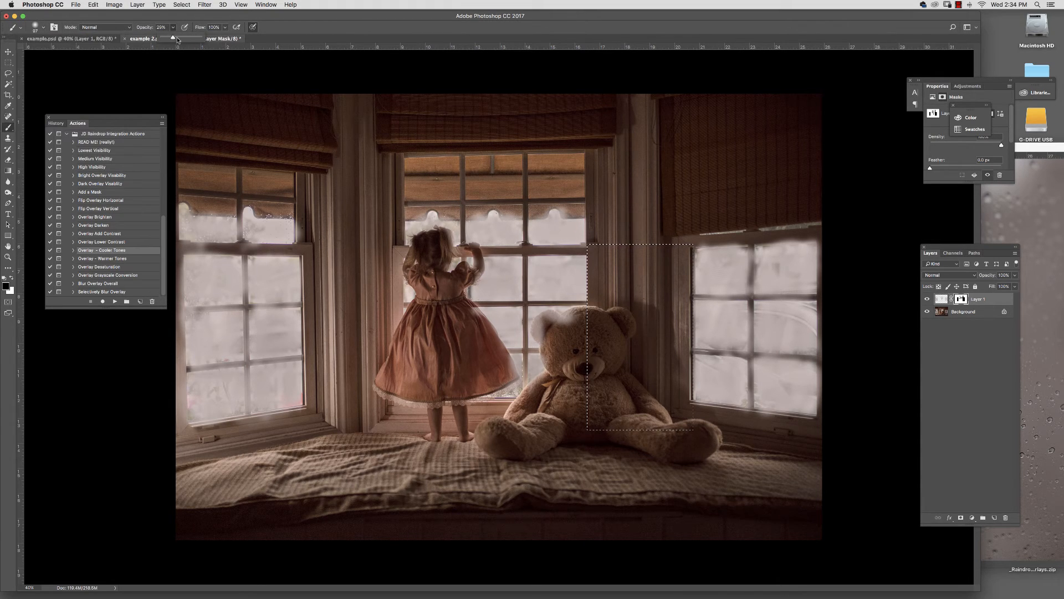
pyautogui.moveTo(173, 39); pyautogui.dragTo(210, 42)
pyautogui.click(306, 252)
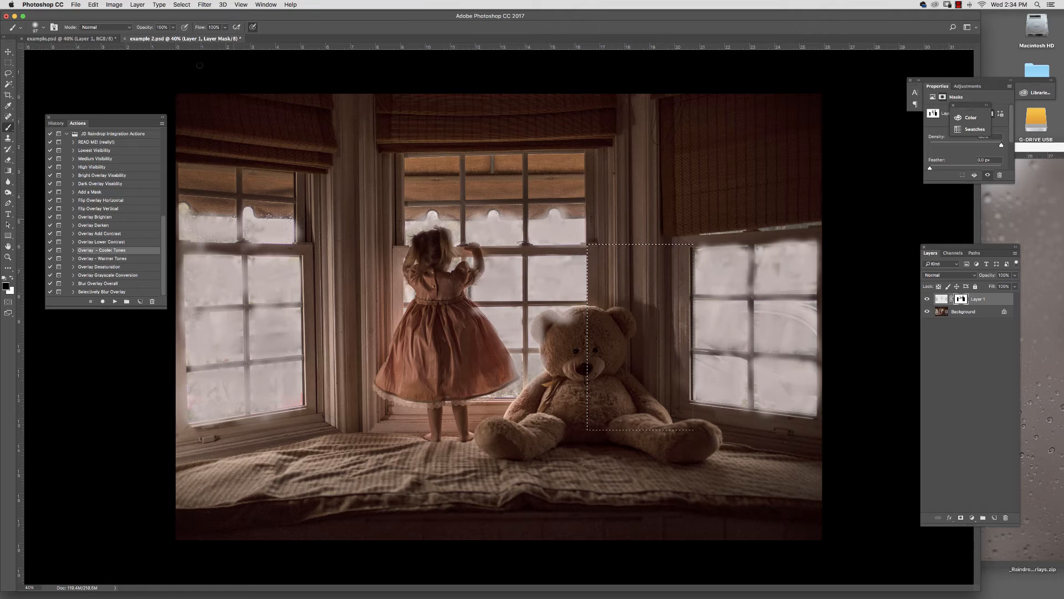
pyautogui.click(8, 62)
pyautogui.click(303, 113)
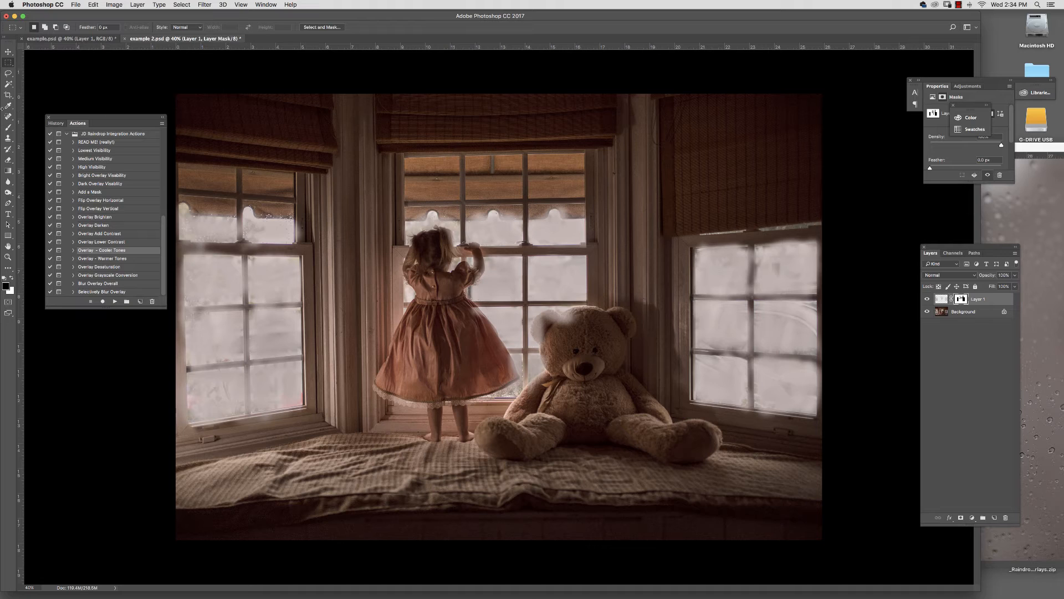
pyautogui.click(8, 127)
pyautogui.click(39, 127)
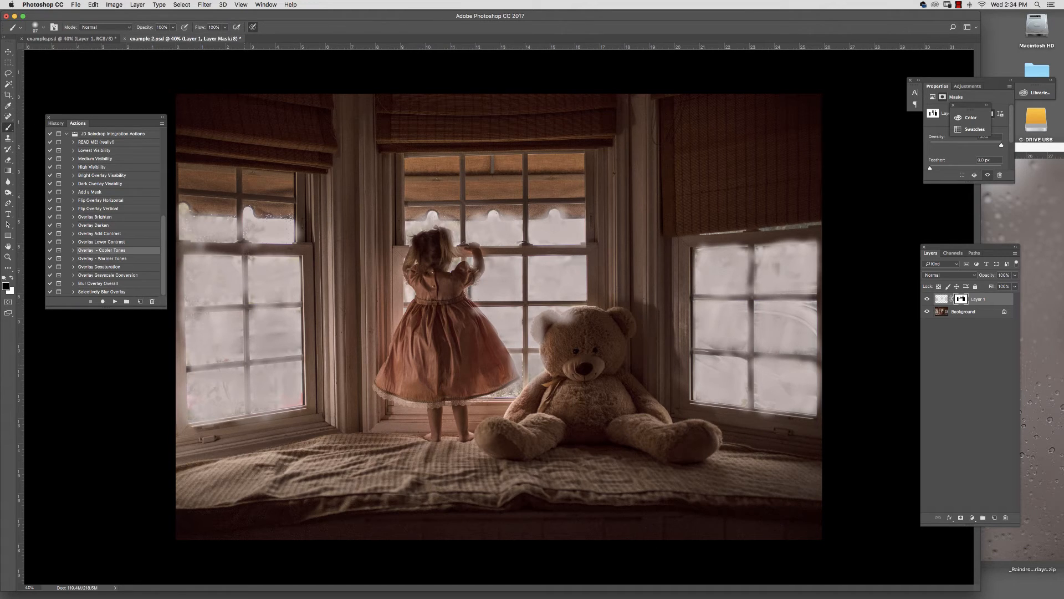
# Step: Brush black on the mask along the vertical bar of the left window's lower panes
pyautogui.moveTo(249, 259); pyautogui.dragTo(249, 418)
pyautogui.moveTo(245, 254); pyautogui.dragTo(245, 268)
pyautogui.moveTo(247, 314); pyautogui.dragTo(248, 414)
pyautogui.moveTo(248, 268); pyautogui.dragTo(244, 277)
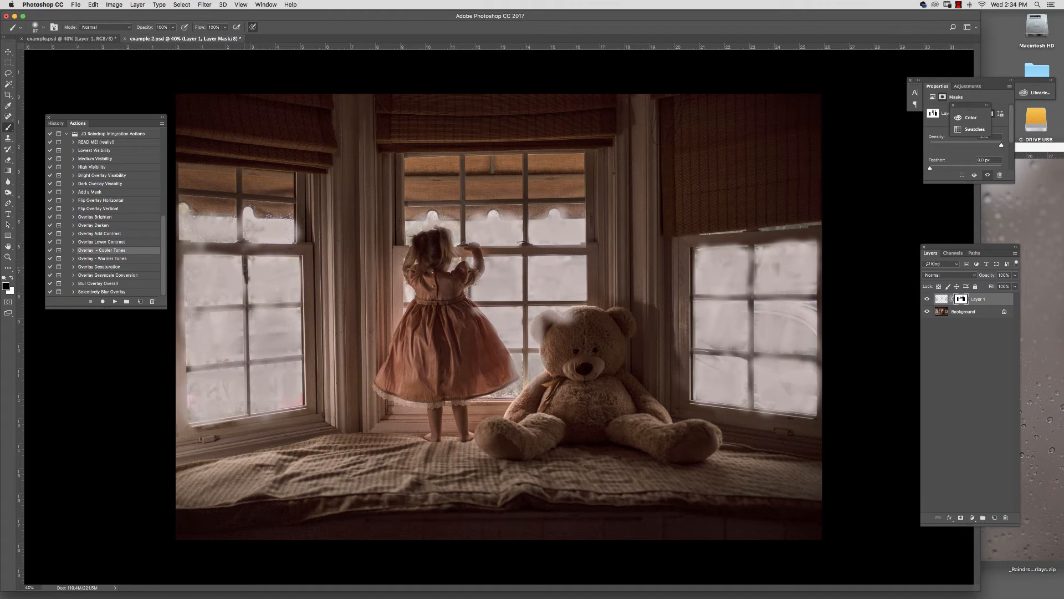
# Step: Increase the brush hardness and mask the lower end of the left window's vertical bar
pyautogui.click(44, 27)
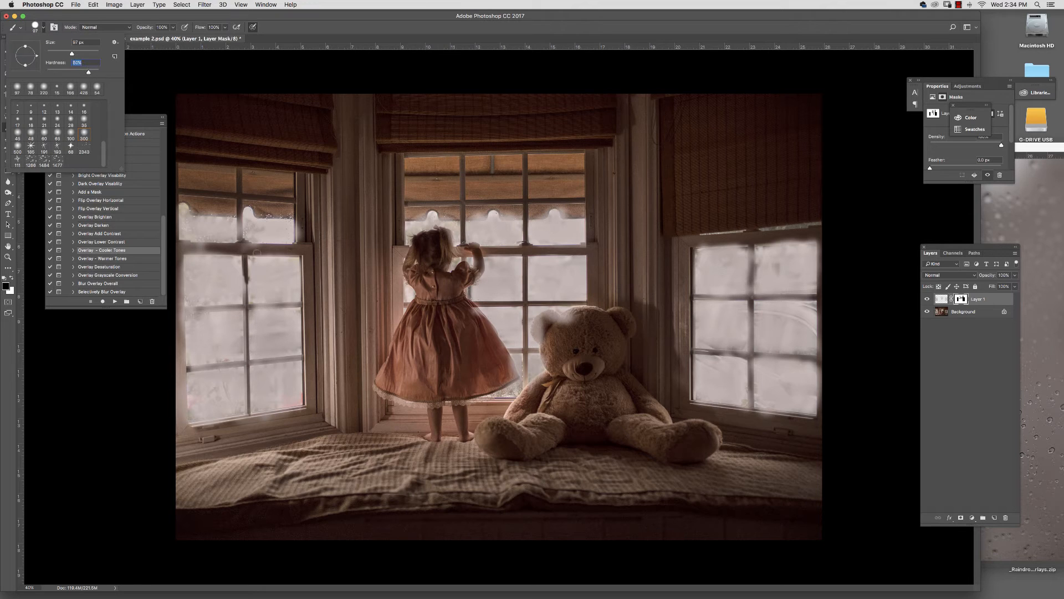
pyautogui.press('Return')
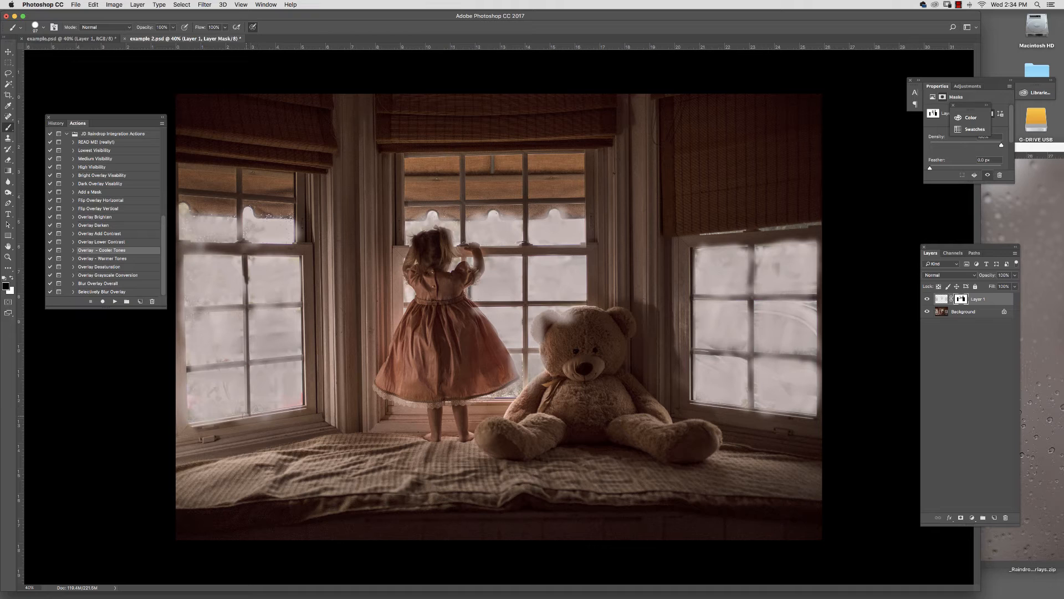
pyautogui.moveTo(246, 368); pyautogui.dragTo(246, 416)
# Step: Try masking the left window's vertical bar with the brush enlarged to 268 px
pyautogui.click(44, 27)
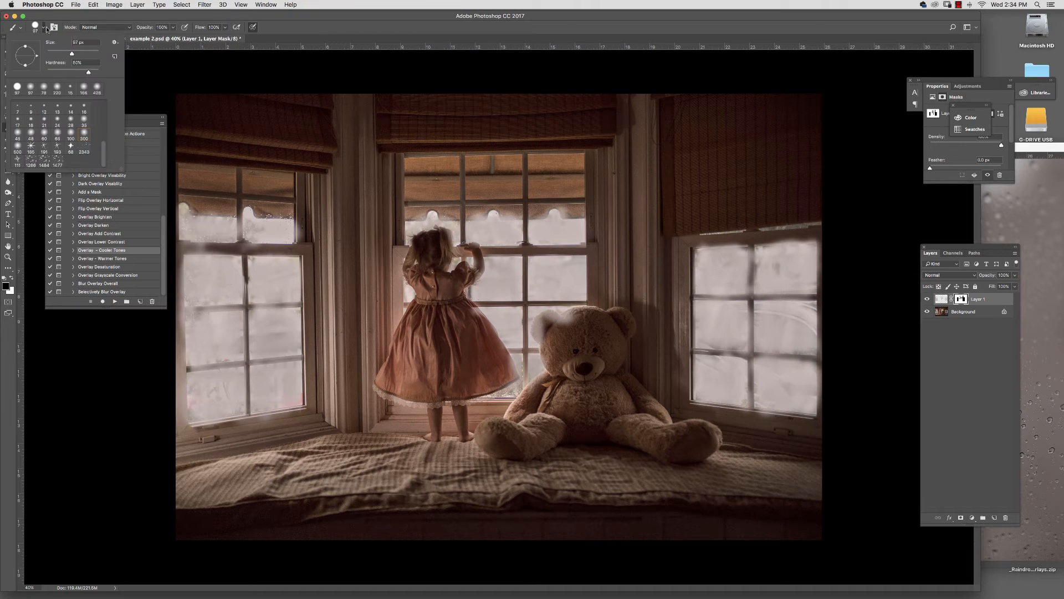
pyautogui.click(88, 52)
pyautogui.press('Return')
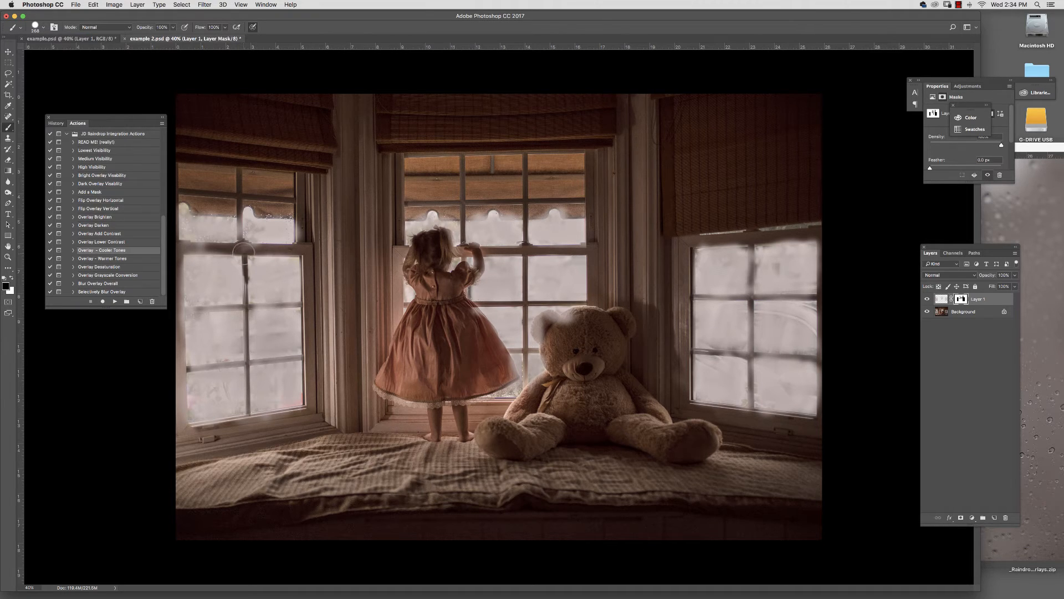
pyautogui.moveTo(246, 274); pyautogui.dragTo(250, 417)
pyautogui.keyDown('shift'); pyautogui.click(249, 422); pyautogui.keyUp('shift')
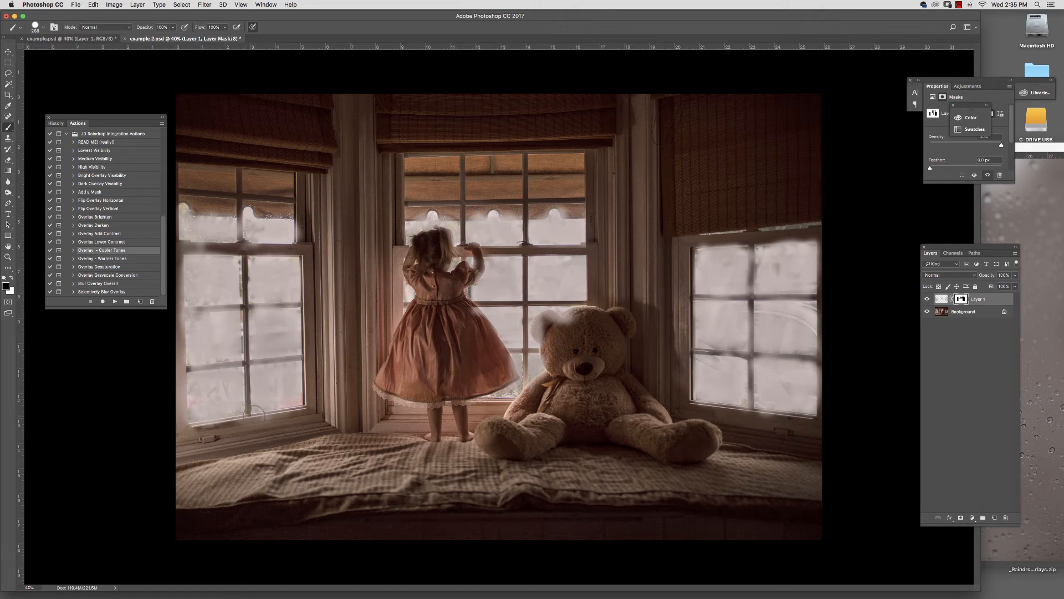
pyautogui.hotkey('ctrl', 'z')
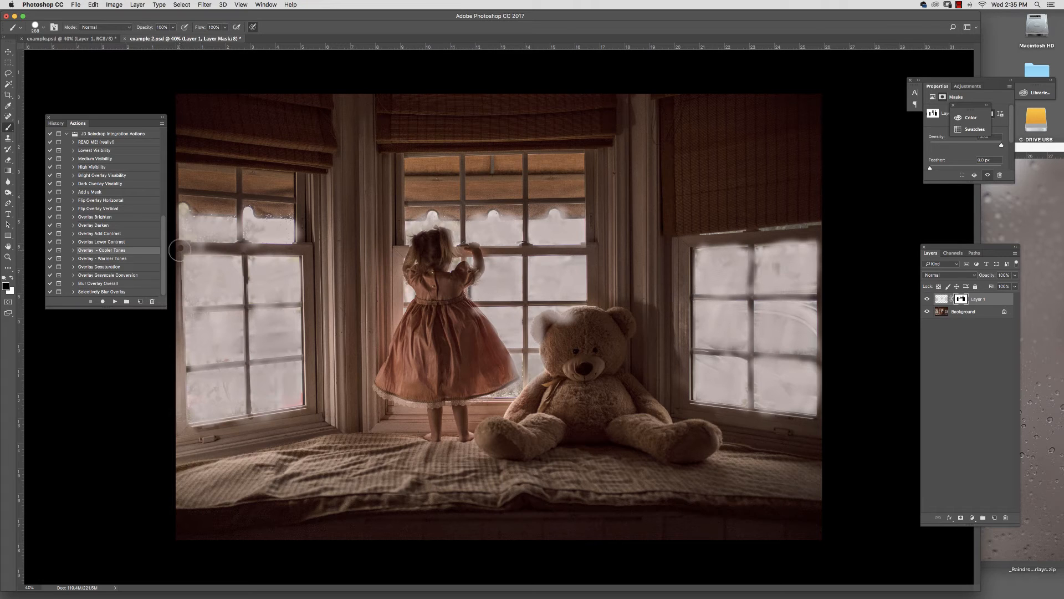
# Step: Select the narrow strip along the left window's outer edge down to the cushion and fill it with black on the mask
pyautogui.moveTo(175, 252); pyautogui.dragTo(174, 268)
pyautogui.click(8, 62)
pyautogui.moveTo(184, 243); pyautogui.dragTo(152, 488)
pyautogui.click(93, 5)
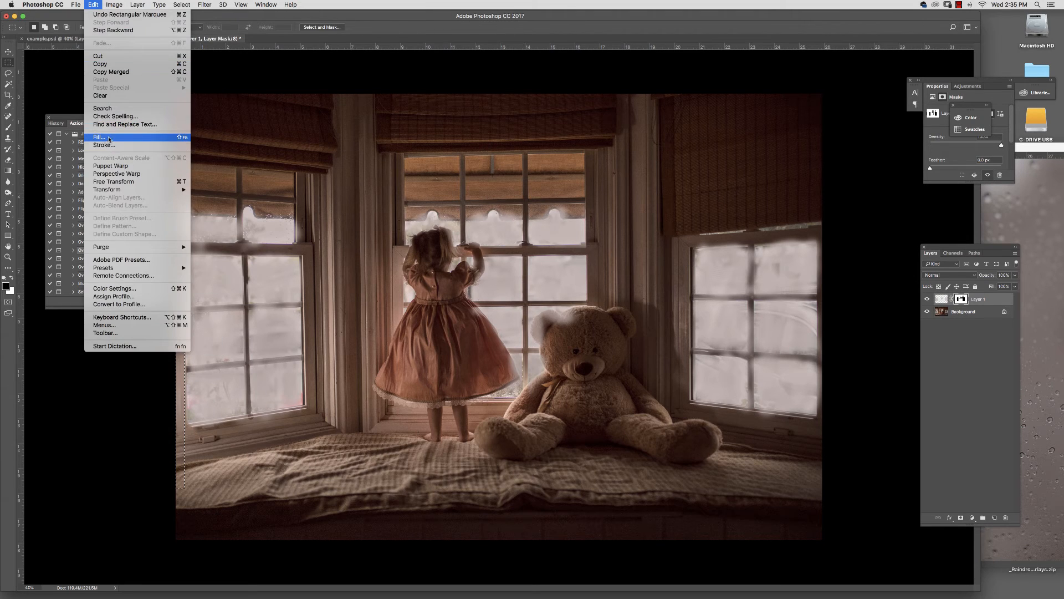
pyautogui.click(103, 137)
pyautogui.click(427, 385)
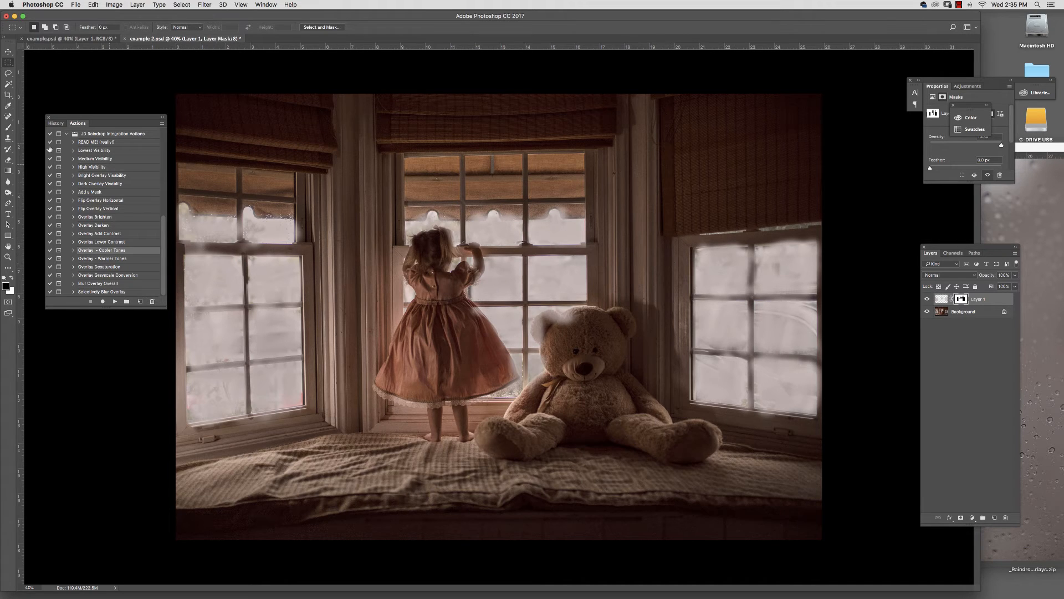
# Step: Switch back to the Brush tool and reduce its size to about 95 px
pyautogui.click(7, 127)
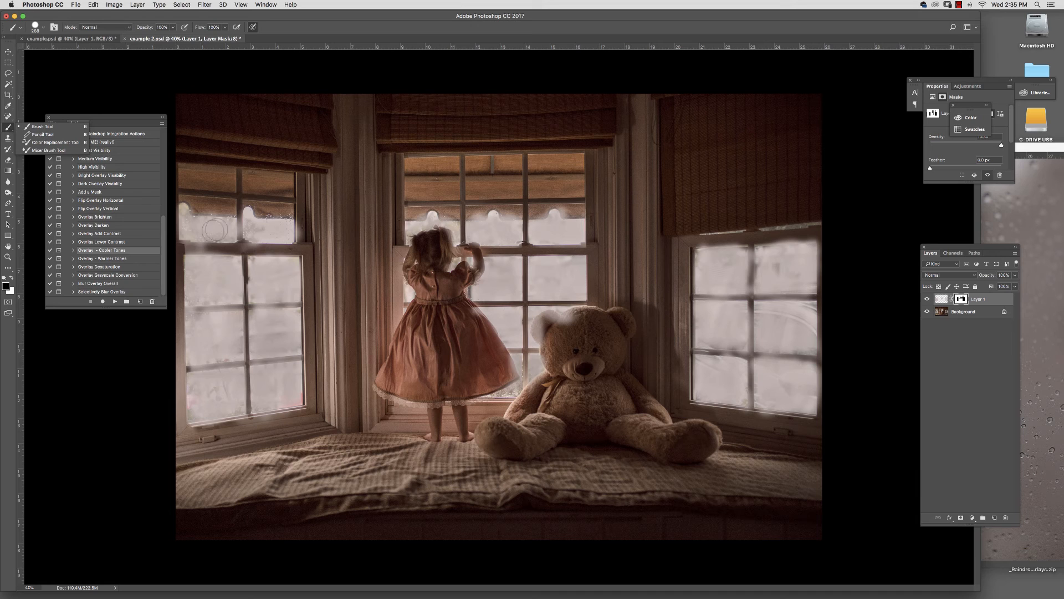
pyautogui.click(43, 28)
pyautogui.moveTo(81, 55); pyautogui.dragTo(73, 55)
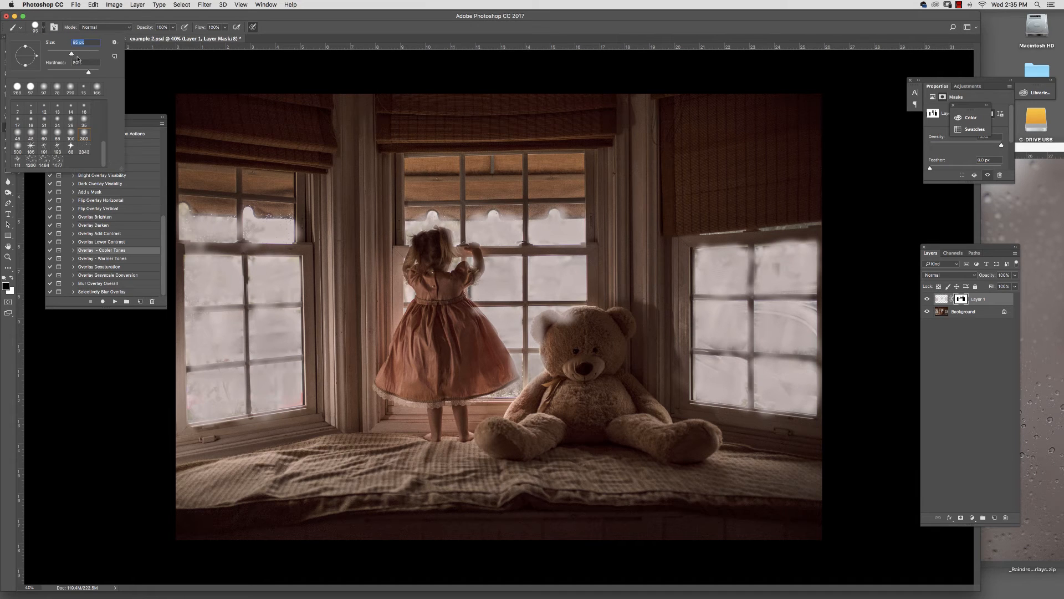
pyautogui.press('Return')
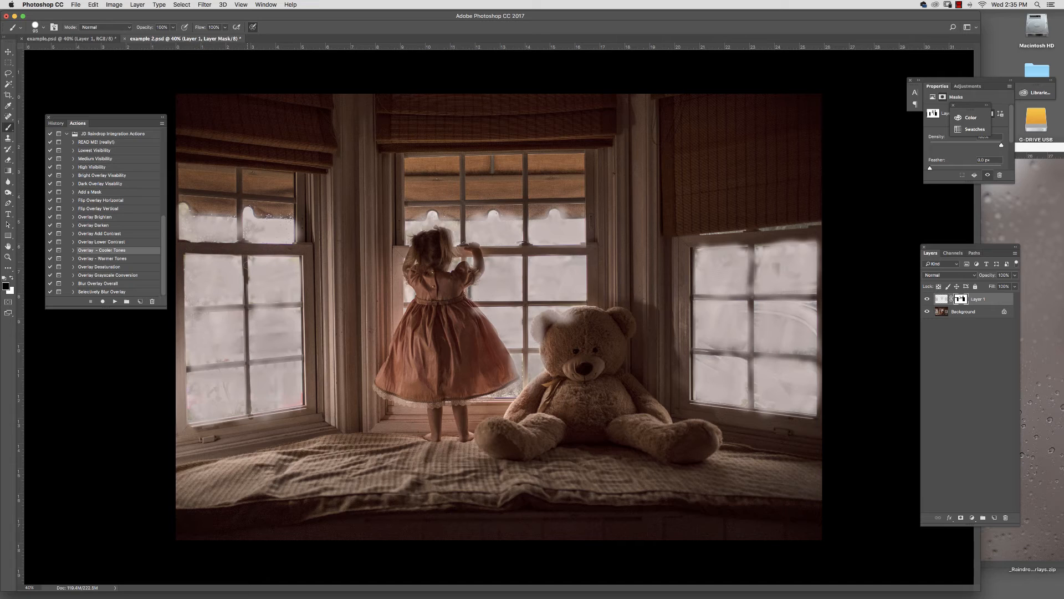
# Step: Mask the pale paint off the left window's lower horizontal bars and off the bear's ear and cheek beside the centre window
pyautogui.moveTo(186, 311); pyautogui.dragTo(298, 303)
pyautogui.moveTo(196, 365); pyautogui.dragTo(299, 358)
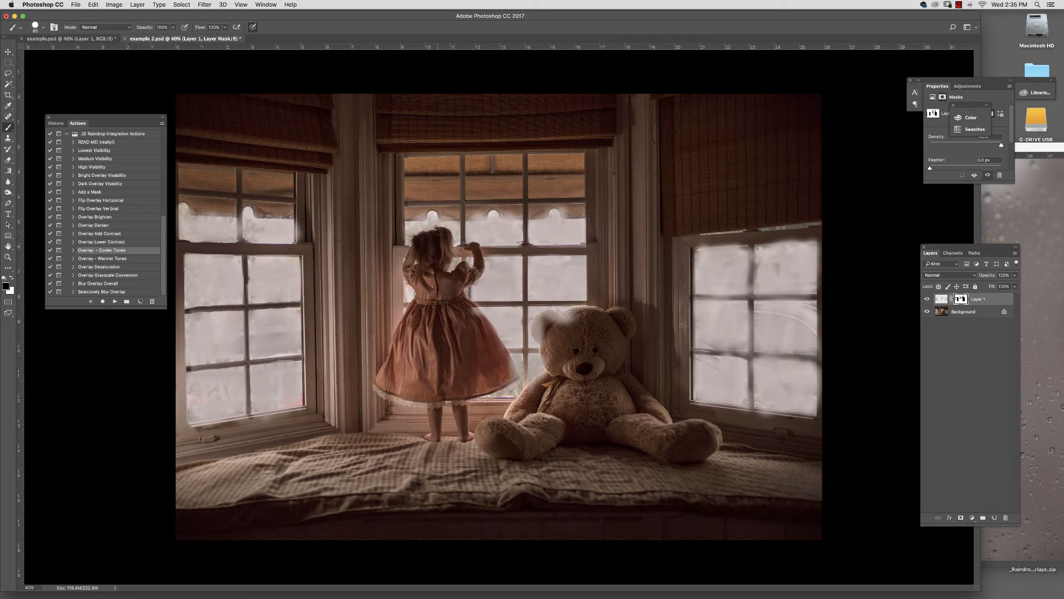
pyautogui.moveTo(573, 319)
pyautogui.mouseDown()
pyautogui.moveTo(542, 318)
pyautogui.moveTo(535, 337)
pyautogui.moveTo(550, 320)
pyautogui.mouseUp()
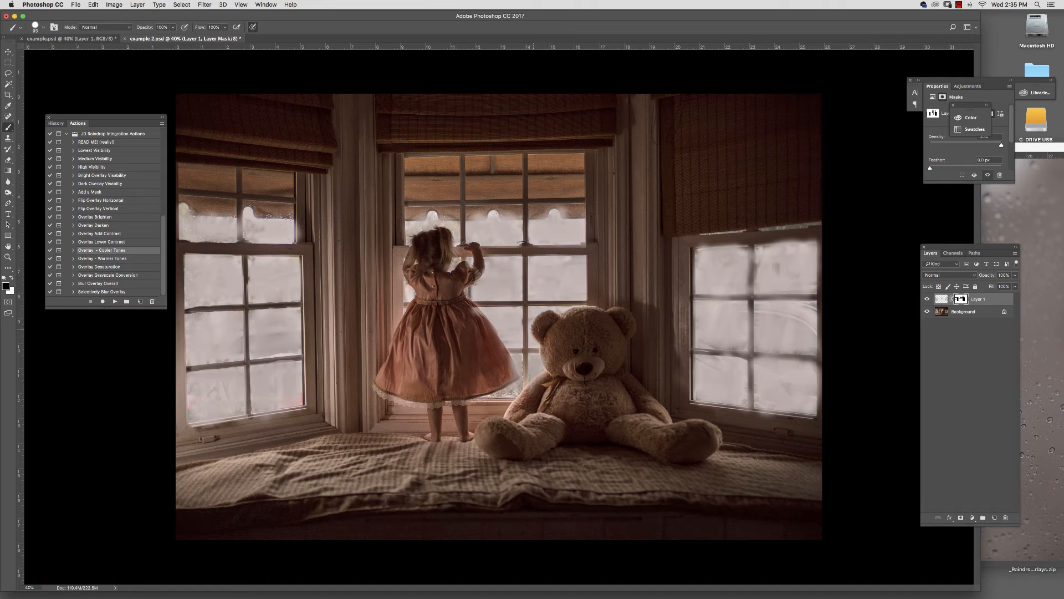
pyautogui.moveTo(546, 345); pyautogui.dragTo(553, 367)
# Step: Try masking the bars in the upper part of the right window, undoing each stroke
pyautogui.moveTo(697, 247)
pyautogui.mouseDown()
pyautogui.moveTo(808, 230)
pyautogui.moveTo(726, 240)
pyautogui.moveTo(757, 244)
pyautogui.moveTo(754, 287)
pyautogui.mouseUp()
pyautogui.press('super+z')
pyautogui.moveTo(751, 238); pyautogui.dragTo(752, 299)
pyautogui.press('super+z')
# Step: Open Rain_Small_1.jpg from the Rain Overlays Small folder of the raindrop overlays collection
pyautogui.click(75, 4)
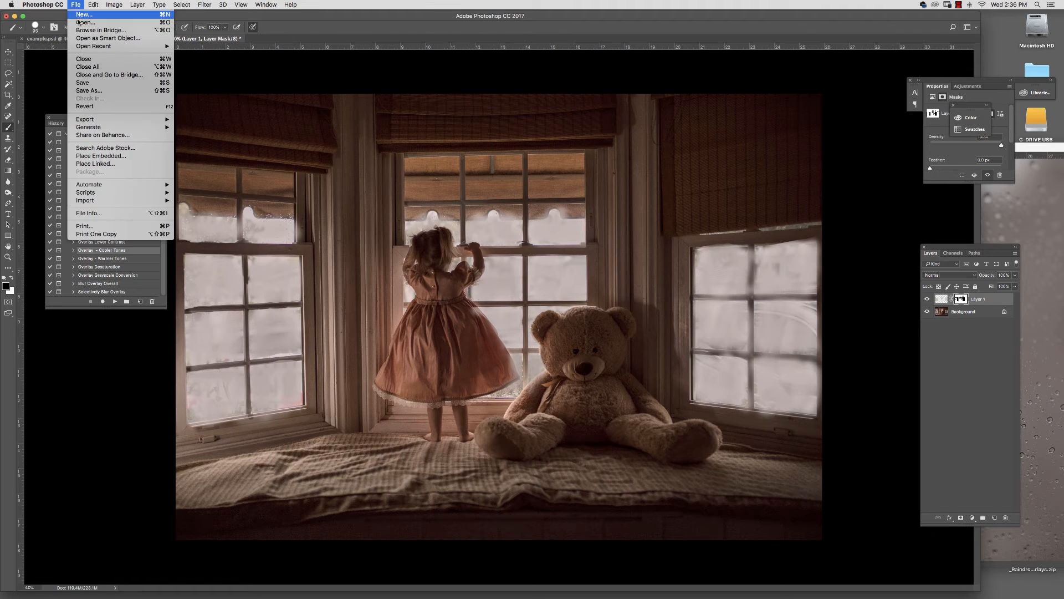
pyautogui.click(79, 19)
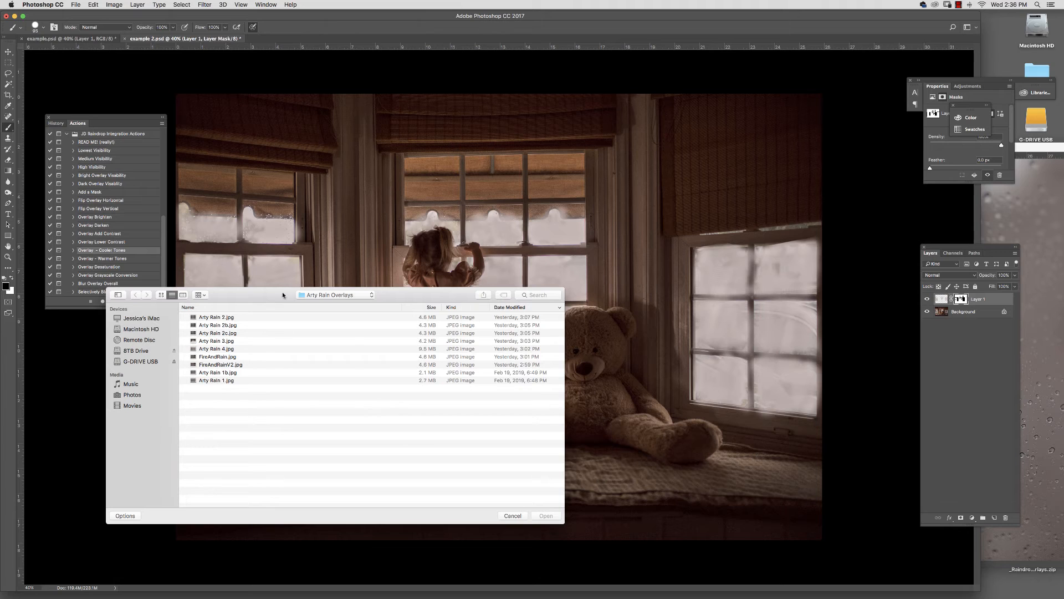
pyautogui.click(335, 294)
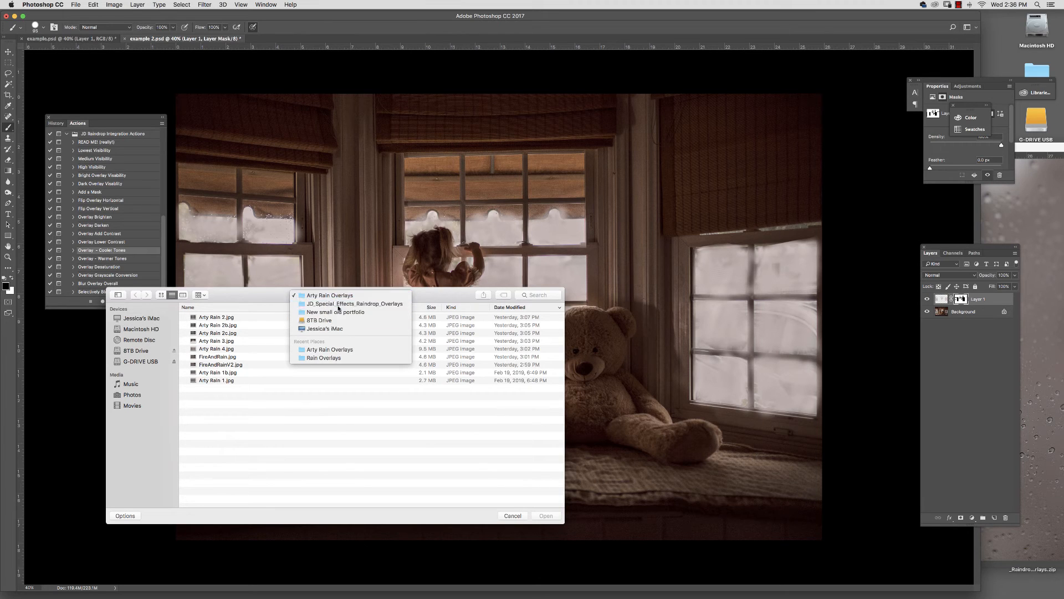
pyautogui.click(337, 305)
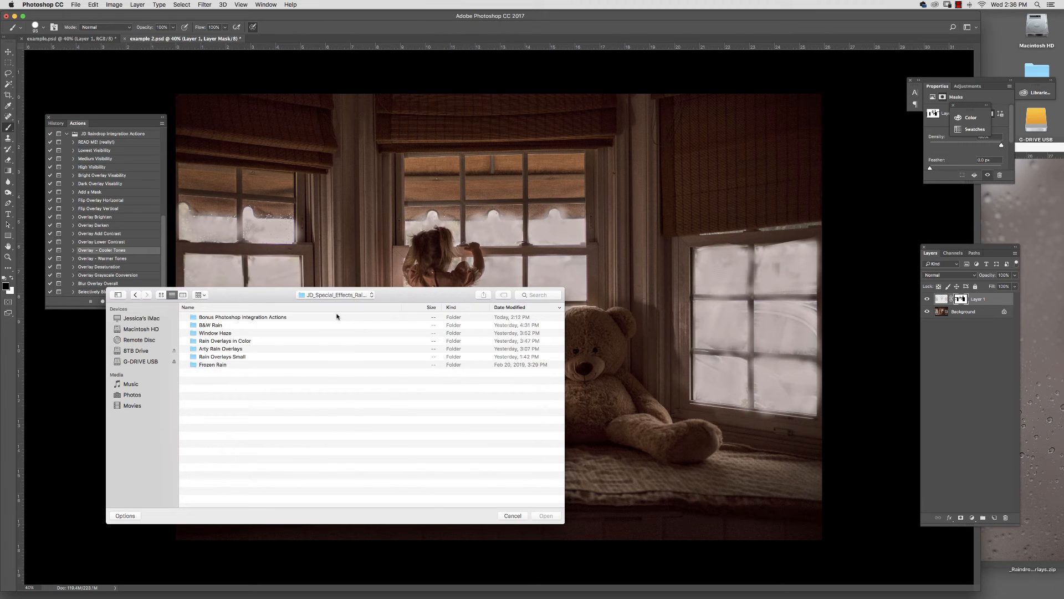
pyautogui.click(217, 357)
pyautogui.click(546, 516)
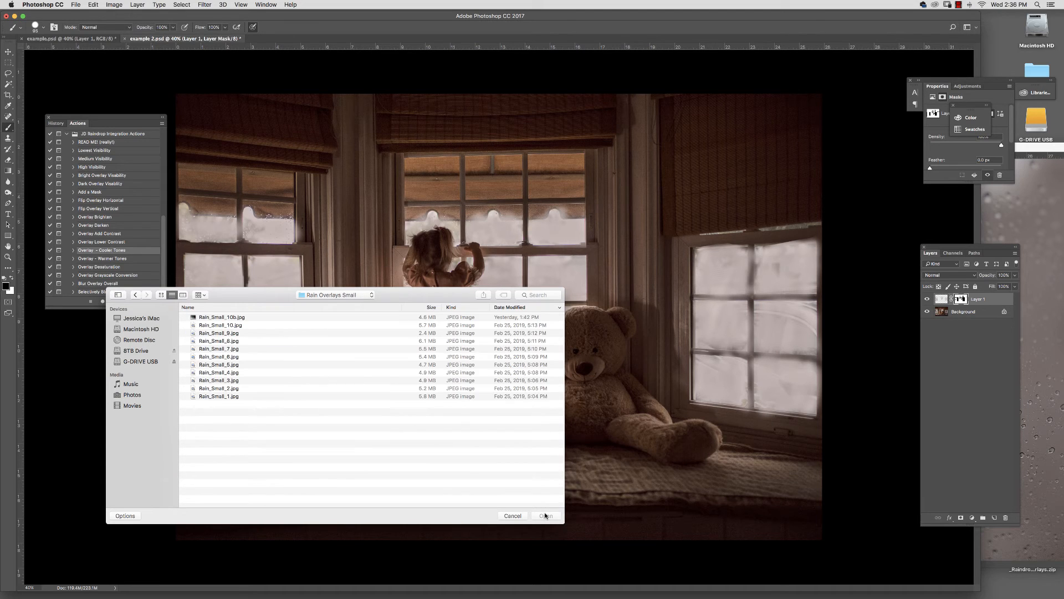
pyautogui.click(183, 294)
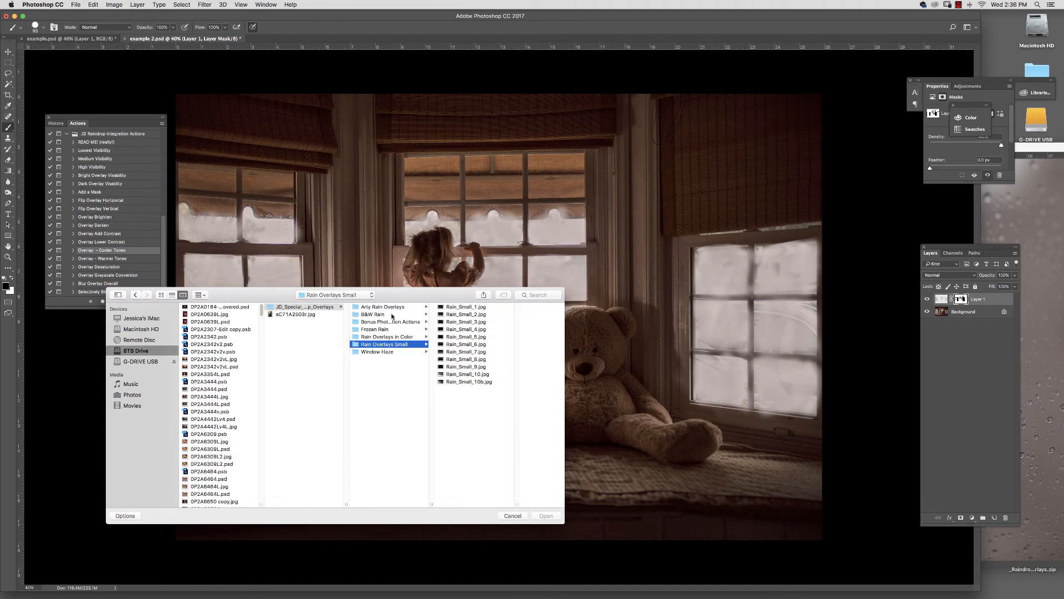
pyautogui.click(454, 308)
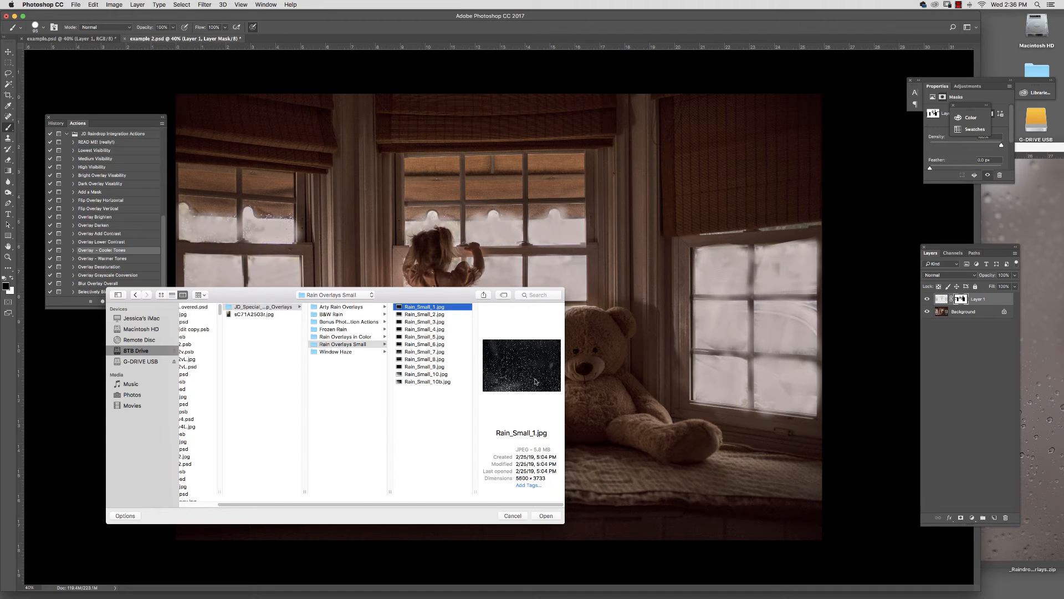
pyautogui.click(551, 516)
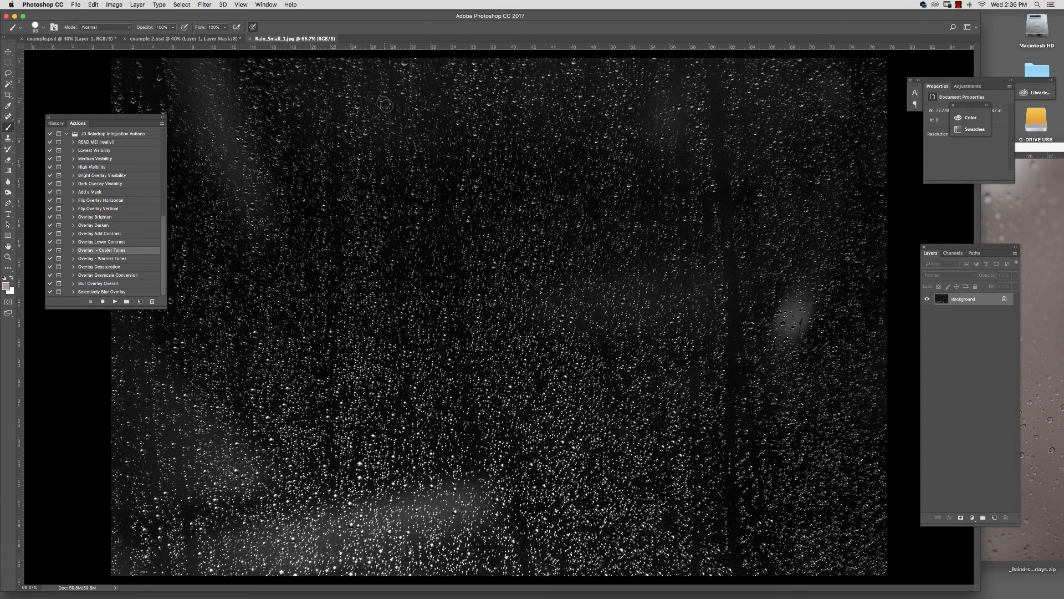
# Step: Copy the entire Rain_Small_1.jpg image and paste it as a new layer into example 2.psd
pyautogui.press('super+a')
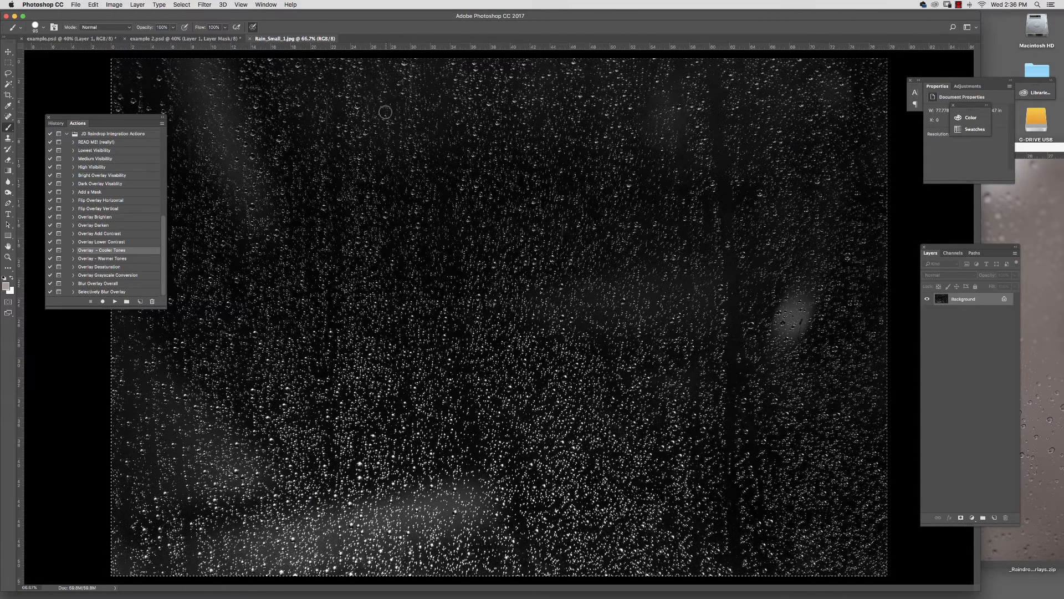
pyautogui.press('super+c')
pyautogui.click(183, 38)
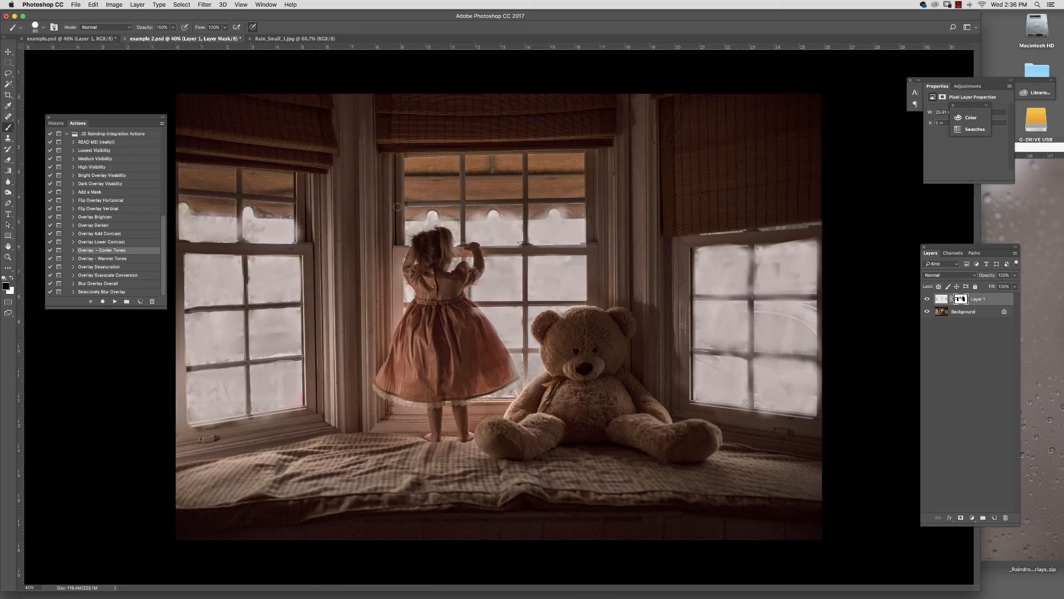
pyautogui.press('super+v')
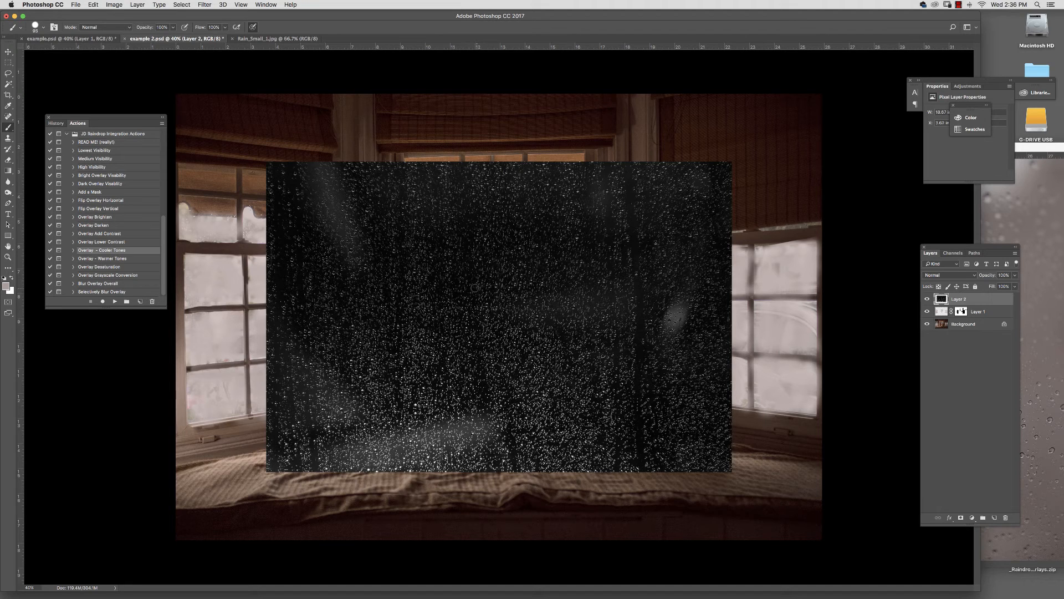
# Step: Scale the rain layer down to about 36% width and 43% height and move it over the centre window's lower panes
pyautogui.click(8, 53)
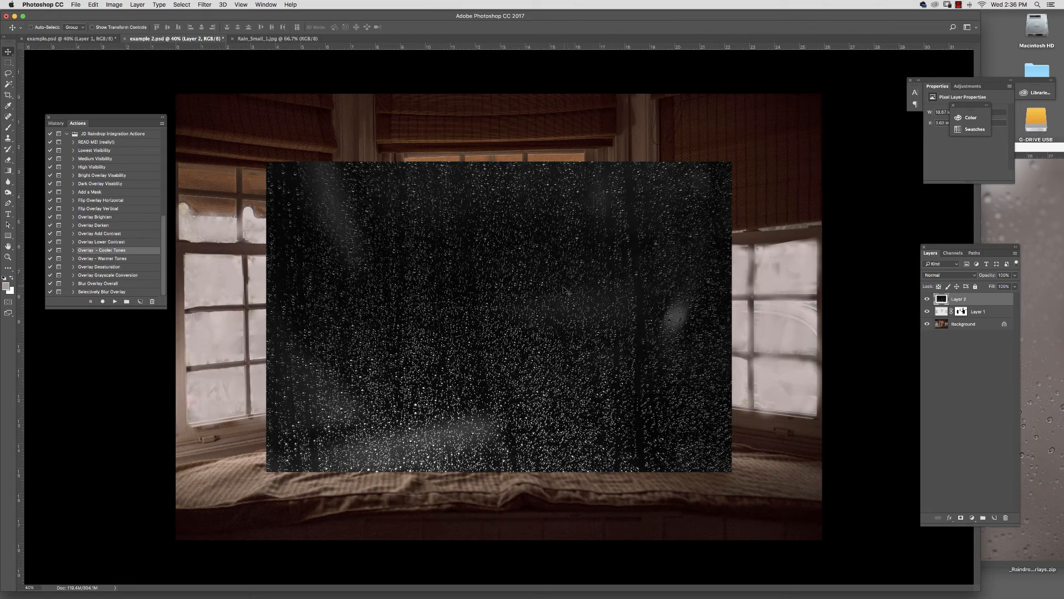
pyautogui.press('super+t')
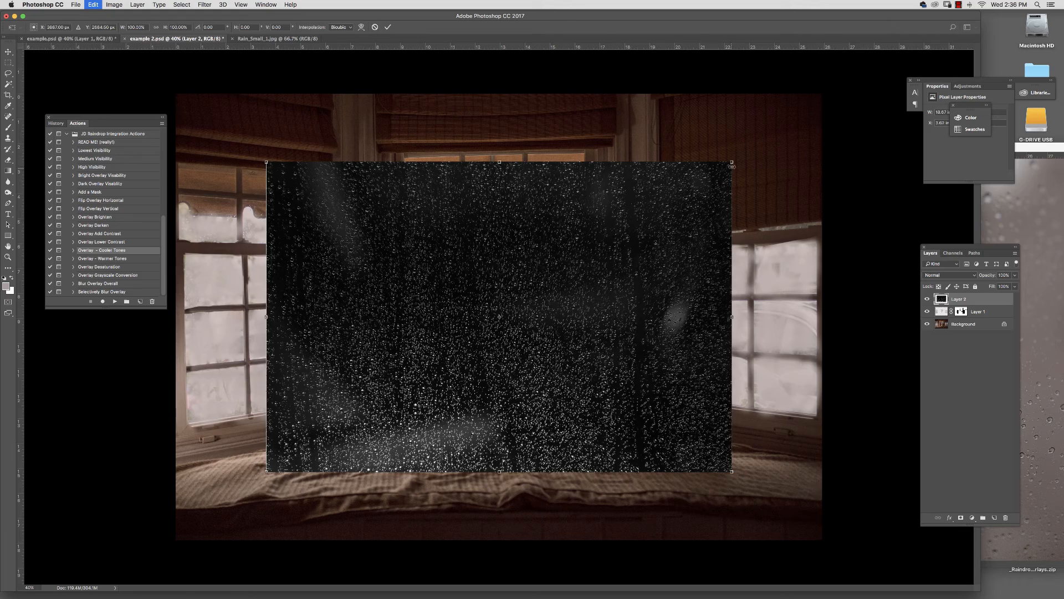
pyautogui.moveTo(732, 165); pyautogui.dragTo(433, 337)
pyautogui.moveTo(405, 373); pyautogui.dragTo(528, 312)
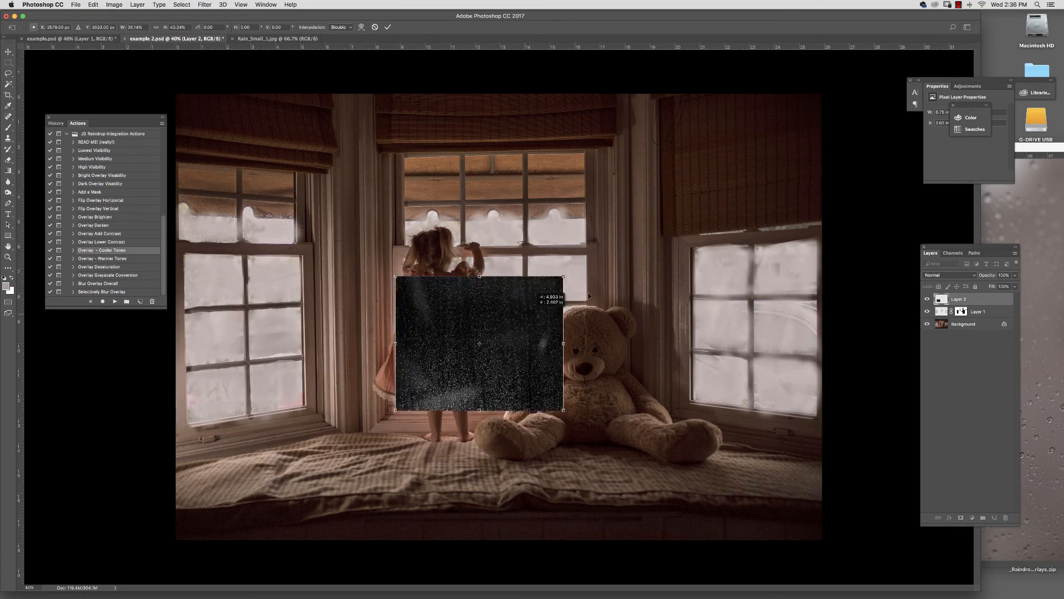
pyautogui.moveTo(588, 296)
pyautogui.mouseDown()
pyautogui.moveTo(620, 293)
pyautogui.moveTo(594, 293)
pyautogui.mouseUp()
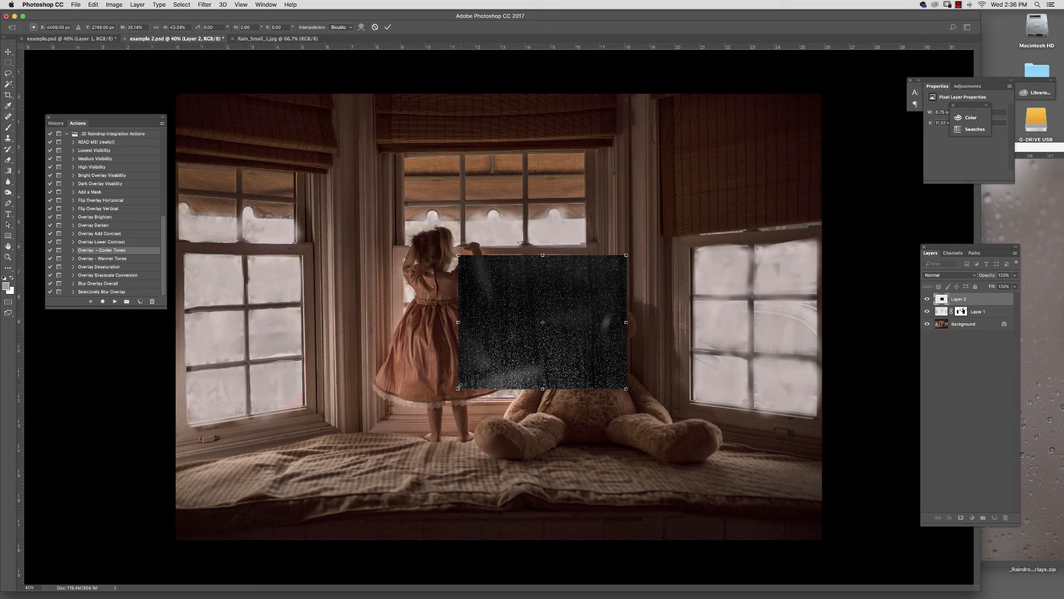
# Step: Enlarge the rain layer slightly to about 40% width and 47% height over the lower panes and commit the transform
pyautogui.moveTo(459, 386); pyautogui.dragTo(448, 397)
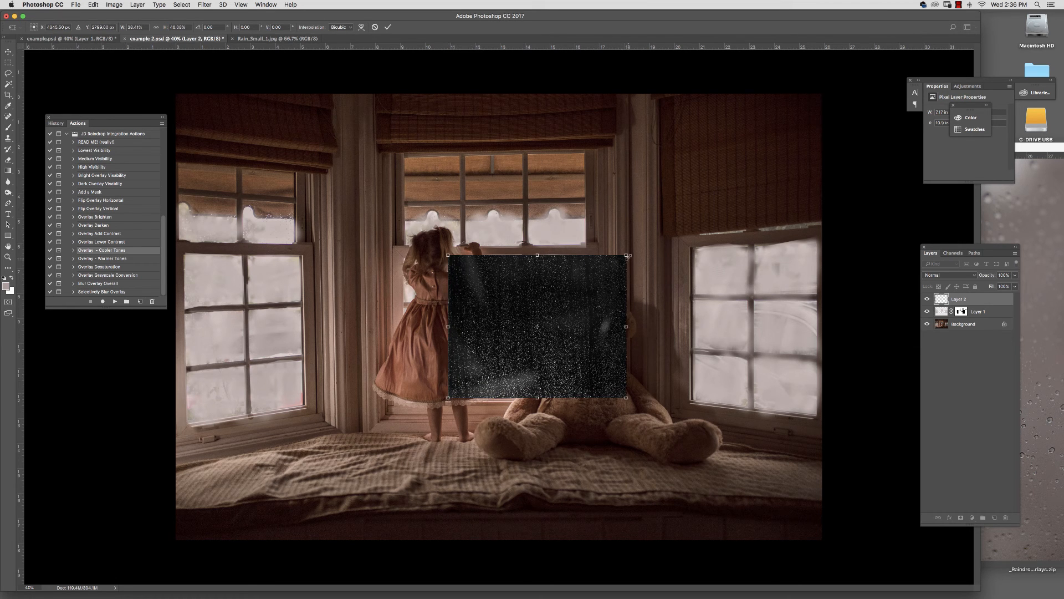
pyautogui.moveTo(628, 256); pyautogui.dragTo(630, 253)
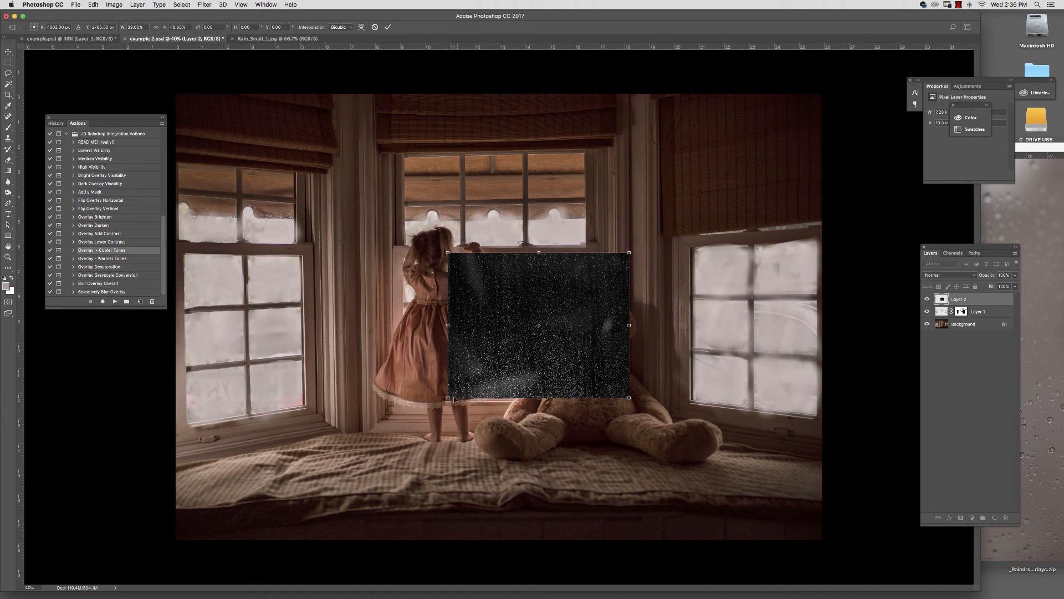
pyautogui.moveTo(448, 398); pyautogui.dragTo(445, 400)
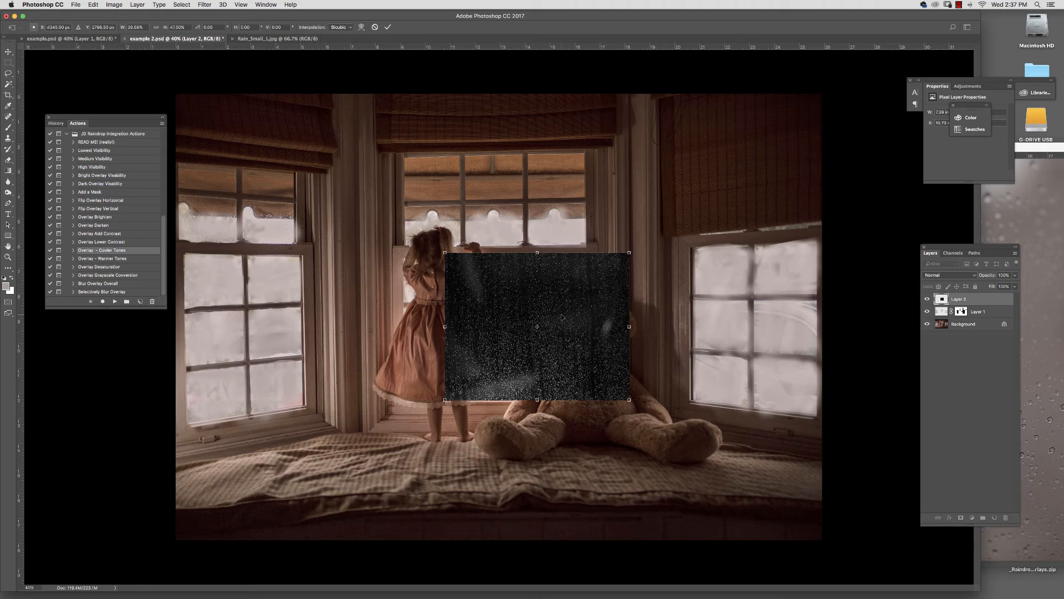
pyautogui.press('Return')
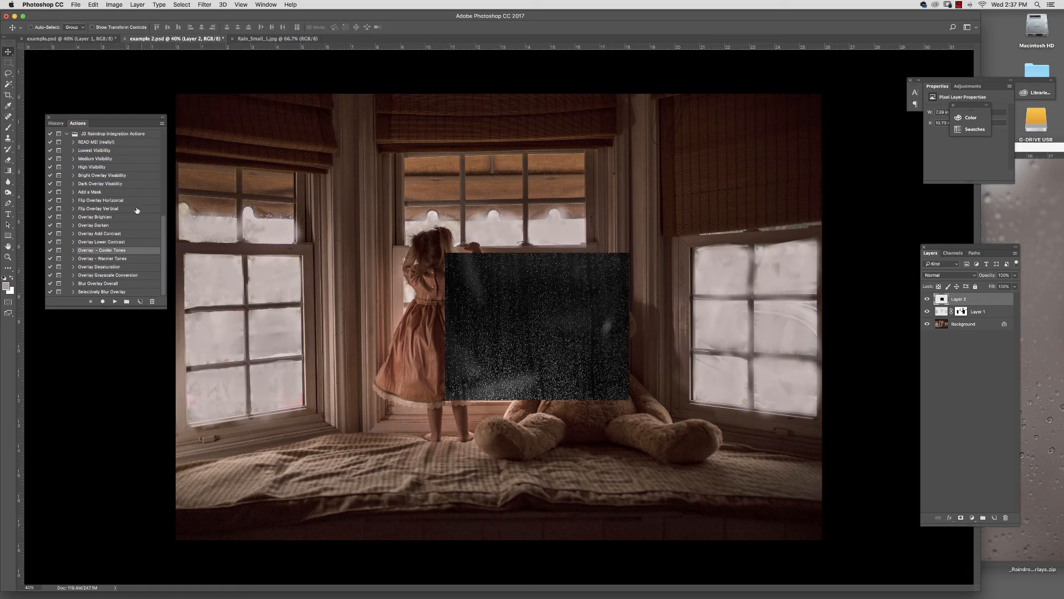
# Step: Try the Dark Overlay Visibility action on the rain layer and set its blending mode to Screen
pyautogui.click(127, 184)
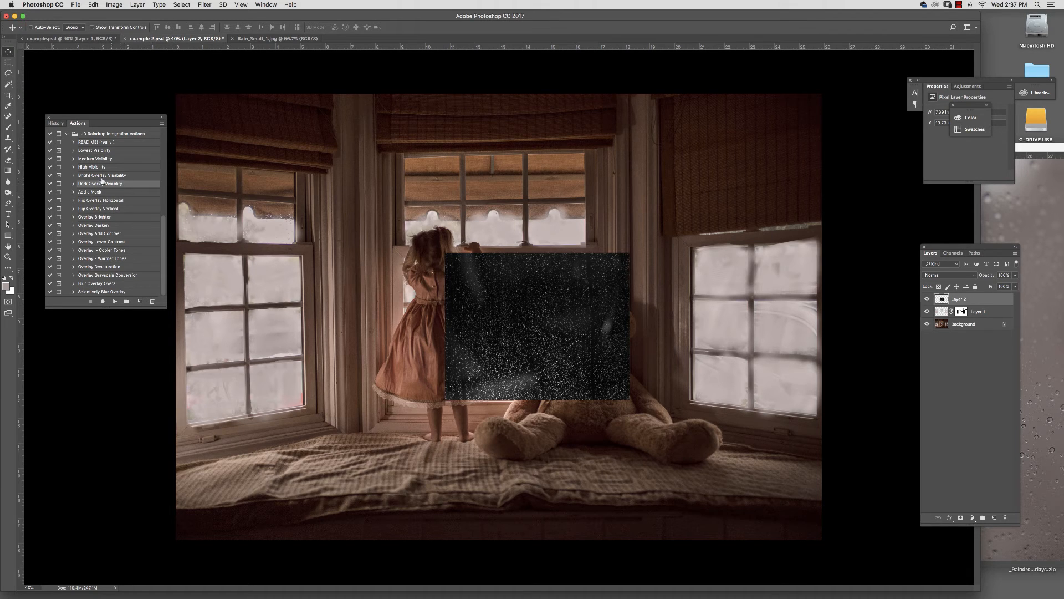
pyautogui.click(115, 301)
pyautogui.click(605, 194)
pyautogui.click(946, 275)
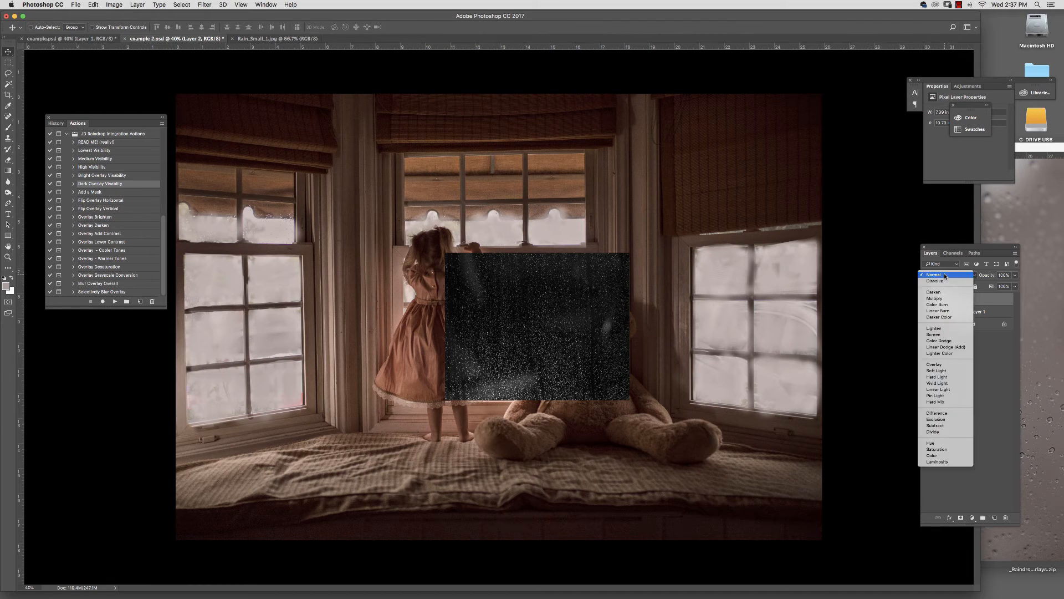
pyautogui.click(938, 336)
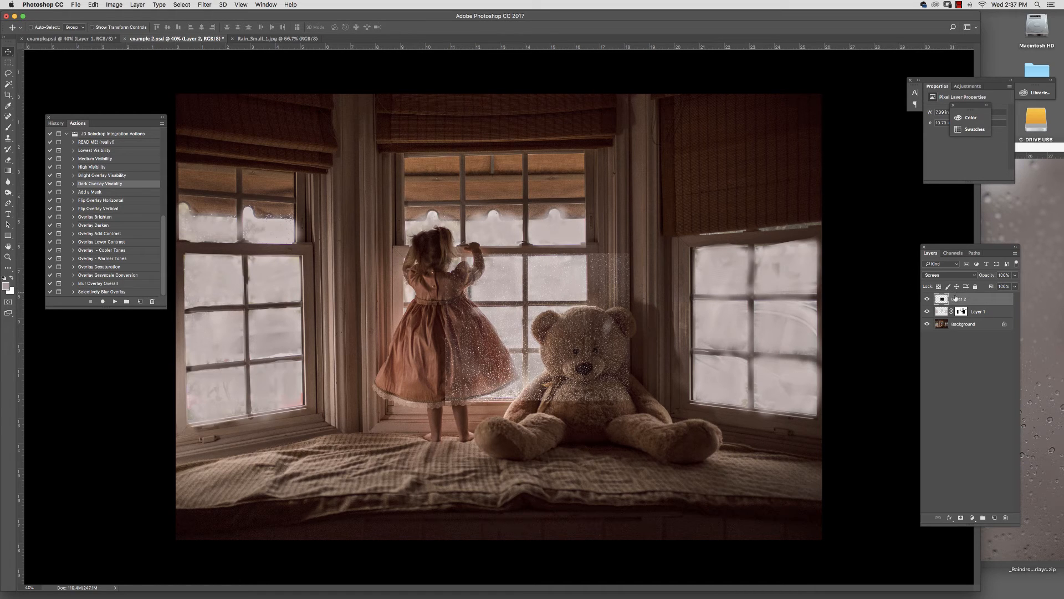
# Step: Add a layer mask to the rain layer and brush the raindrops off the girl's dress in black
pyautogui.click(961, 518)
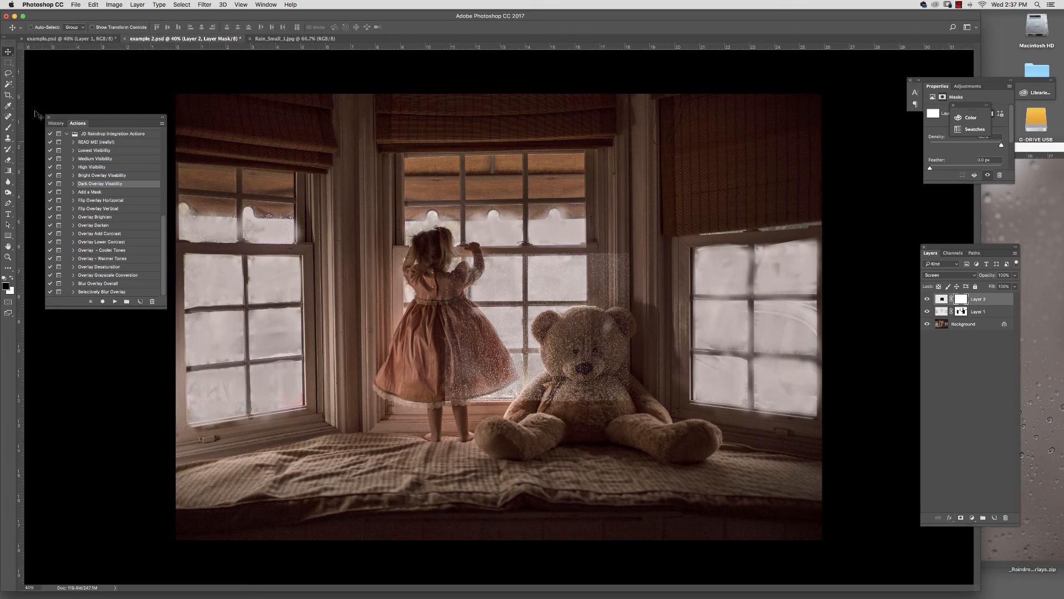
pyautogui.click(8, 127)
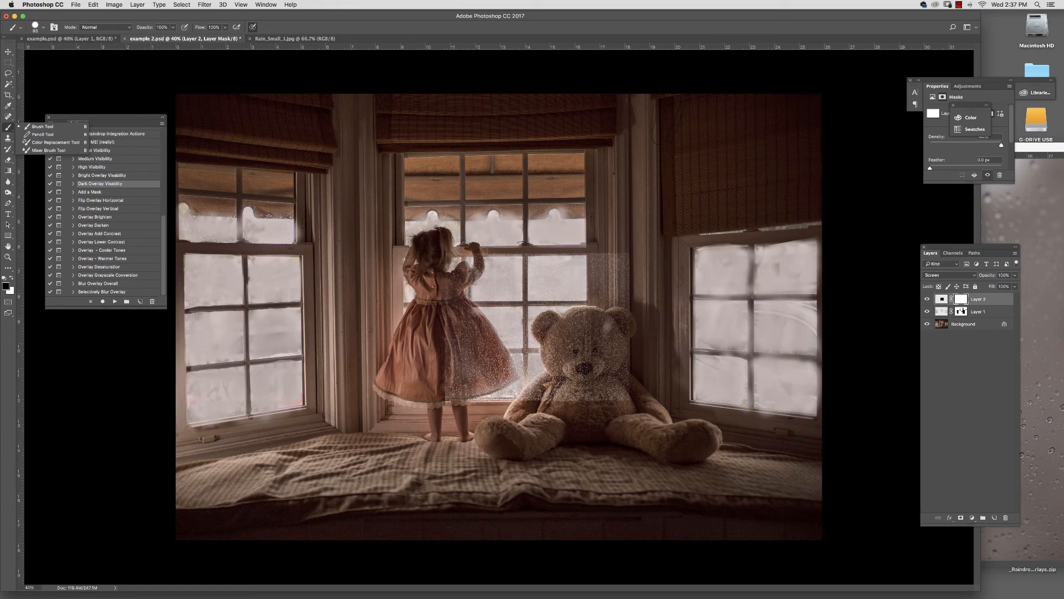
pyautogui.click(480, 253)
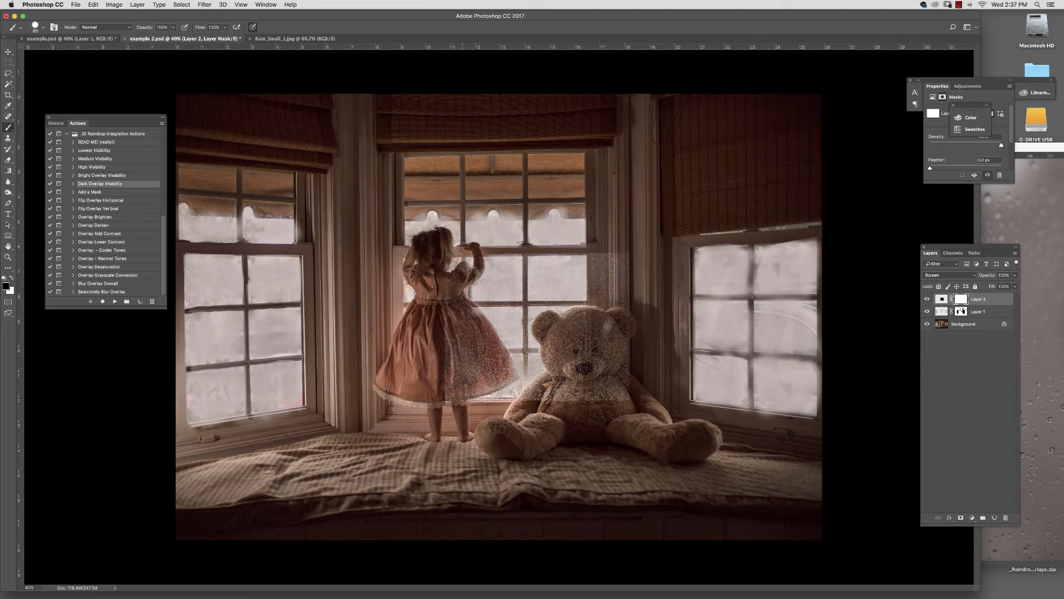
pyautogui.moveTo(453, 304)
pyautogui.mouseDown()
pyautogui.moveTo(513, 368)
pyautogui.moveTo(468, 397)
pyautogui.moveTo(446, 359)
pyautogui.moveTo(450, 330)
pyautogui.moveTo(471, 390)
pyautogui.moveTo(464, 348)
pyautogui.moveTo(480, 374)
pyautogui.moveTo(490, 357)
pyautogui.mouseUp()
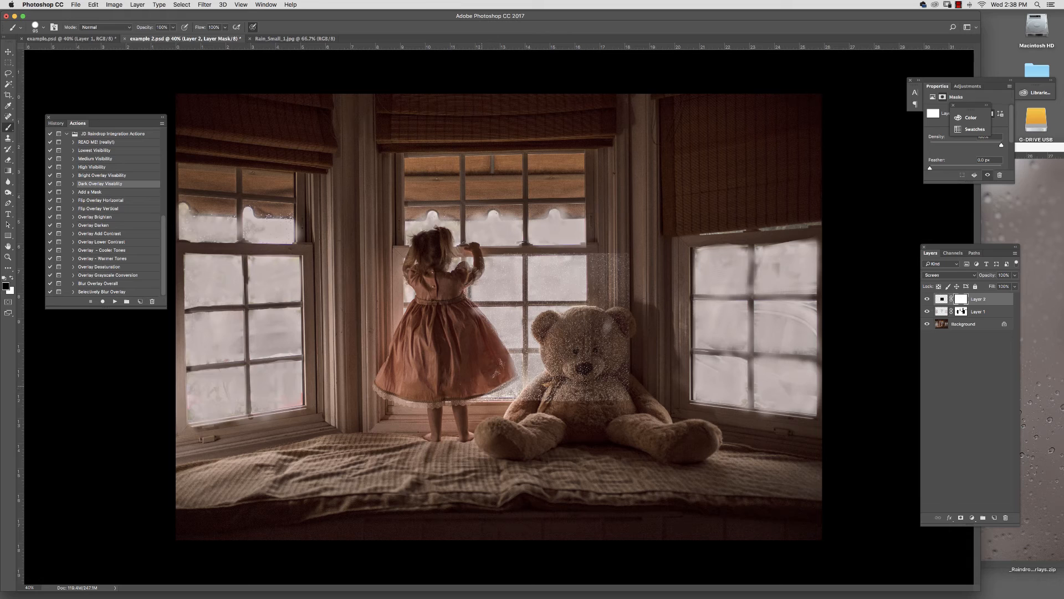
# Step: Mask the raindrops off the centre window's vertical bars, the frame beyond the glass and the bear's outer side
pyautogui.moveTo(525, 252); pyautogui.dragTo(526, 268)
pyautogui.moveTo(523, 320); pyautogui.dragTo(524, 398)
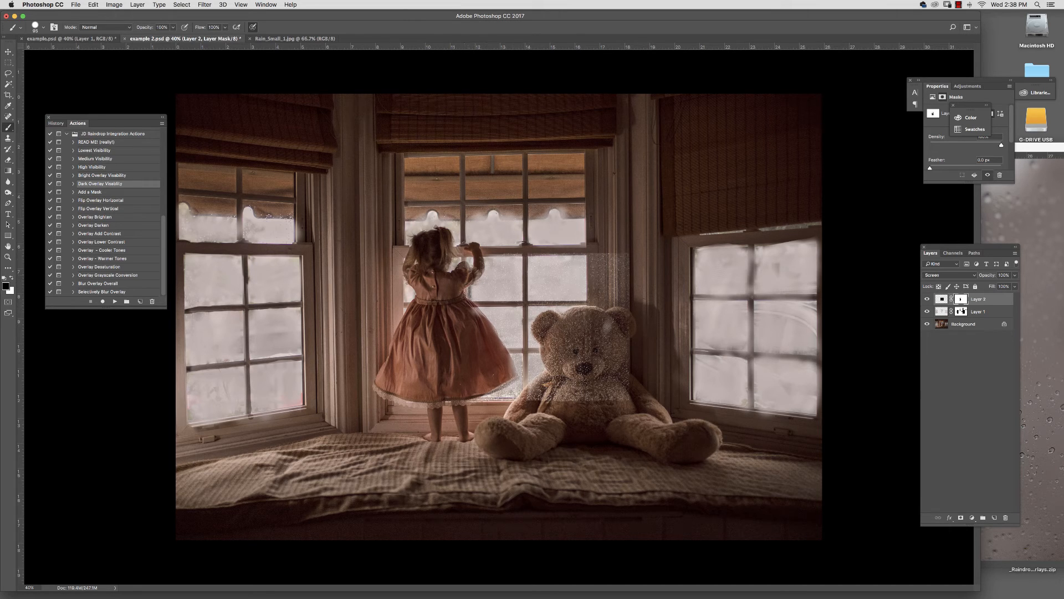
pyautogui.moveTo(467, 257); pyautogui.dragTo(467, 300)
pyautogui.moveTo(559, 245)
pyautogui.mouseDown()
pyautogui.moveTo(587, 245)
pyautogui.moveTo(610, 322)
pyautogui.moveTo(623, 258)
pyautogui.mouseUp()
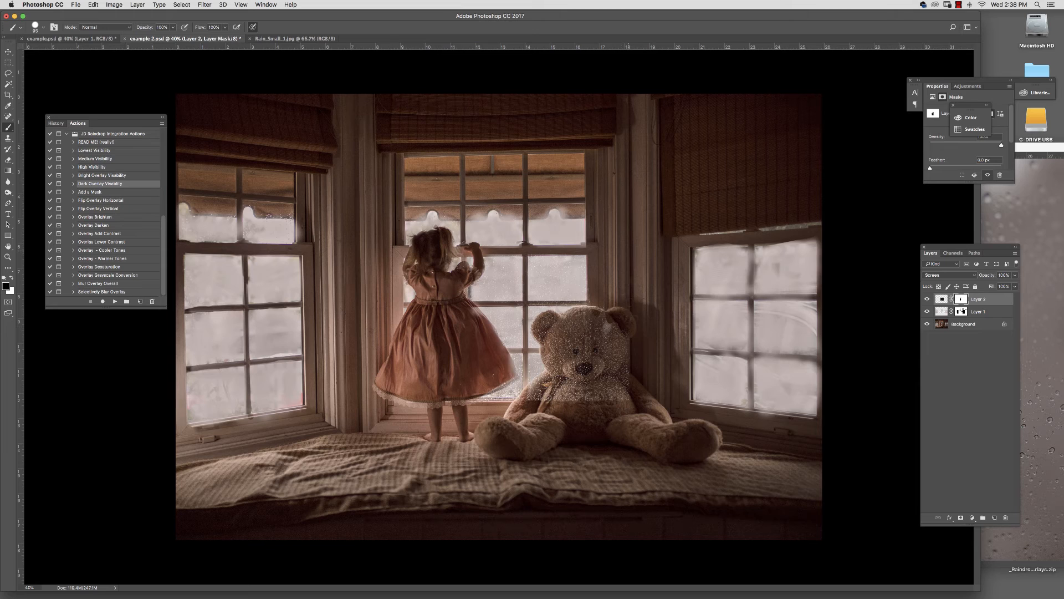
pyautogui.moveTo(624, 333)
pyautogui.mouseDown()
pyautogui.moveTo(622, 399)
pyautogui.moveTo(606, 388)
pyautogui.mouseUp()
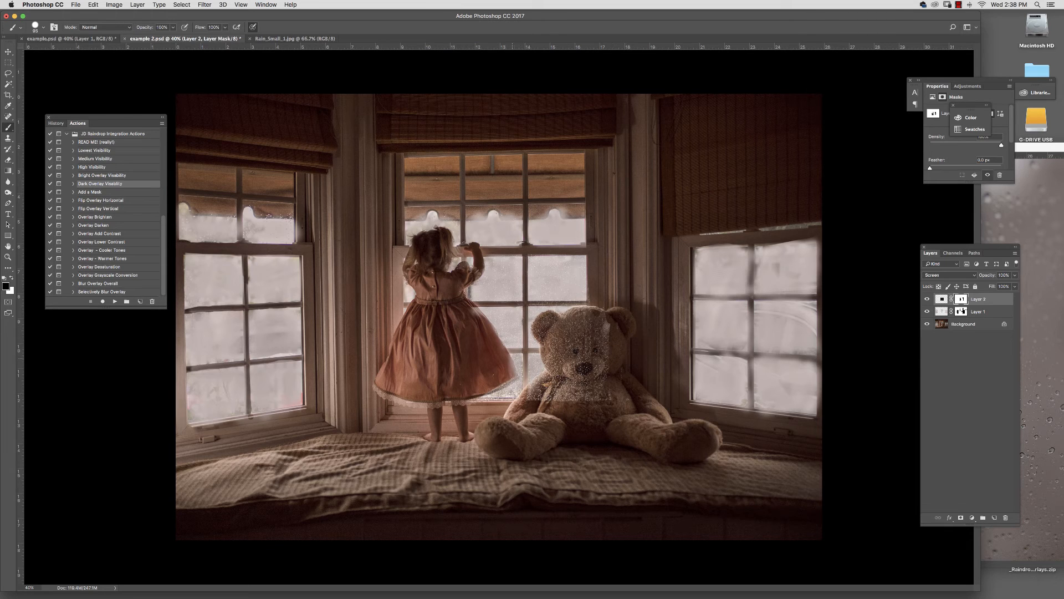
# Step: Touch up Layer 1's mask with a dab of black on the girl's dress
pyautogui.click(962, 311)
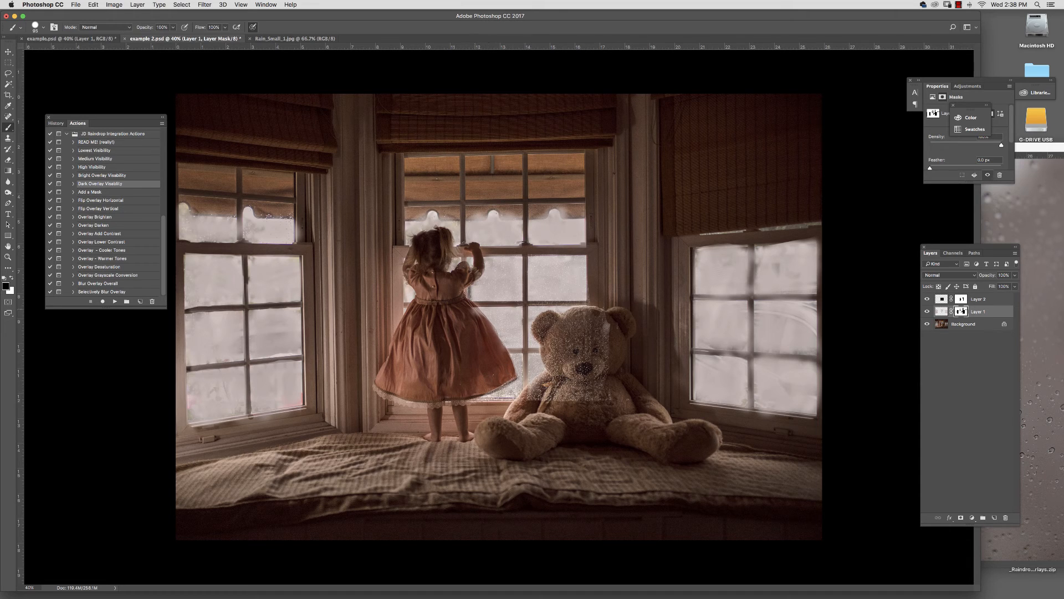
pyautogui.click(480, 316)
# Step: Return to the rain layer's mask and paint the remaining raindrops off the bear's face and body
pyautogui.click(960, 301)
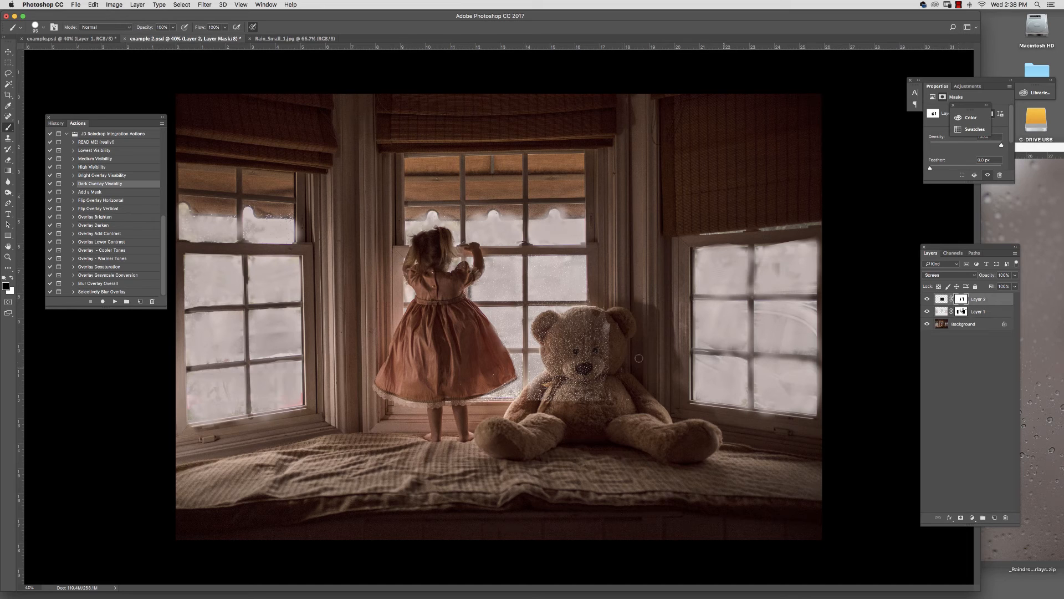
pyautogui.click(540, 383)
pyautogui.moveTo(541, 397)
pyautogui.mouseDown()
pyautogui.moveTo(578, 368)
pyautogui.moveTo(539, 397)
pyautogui.mouseUp()
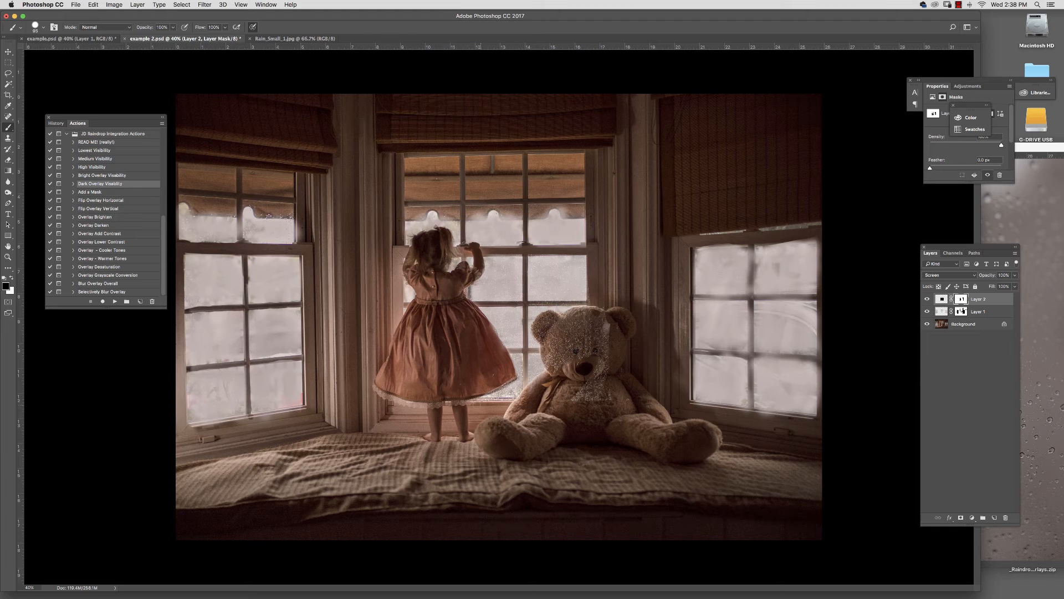
pyautogui.moveTo(537, 399)
pyautogui.mouseDown()
pyautogui.moveTo(604, 383)
pyautogui.moveTo(604, 332)
pyautogui.moveTo(589, 332)
pyautogui.moveTo(585, 315)
pyautogui.moveTo(560, 326)
pyautogui.moveTo(545, 318)
pyautogui.moveTo(556, 361)
pyautogui.moveTo(570, 324)
pyautogui.moveTo(587, 349)
pyautogui.mouseUp()
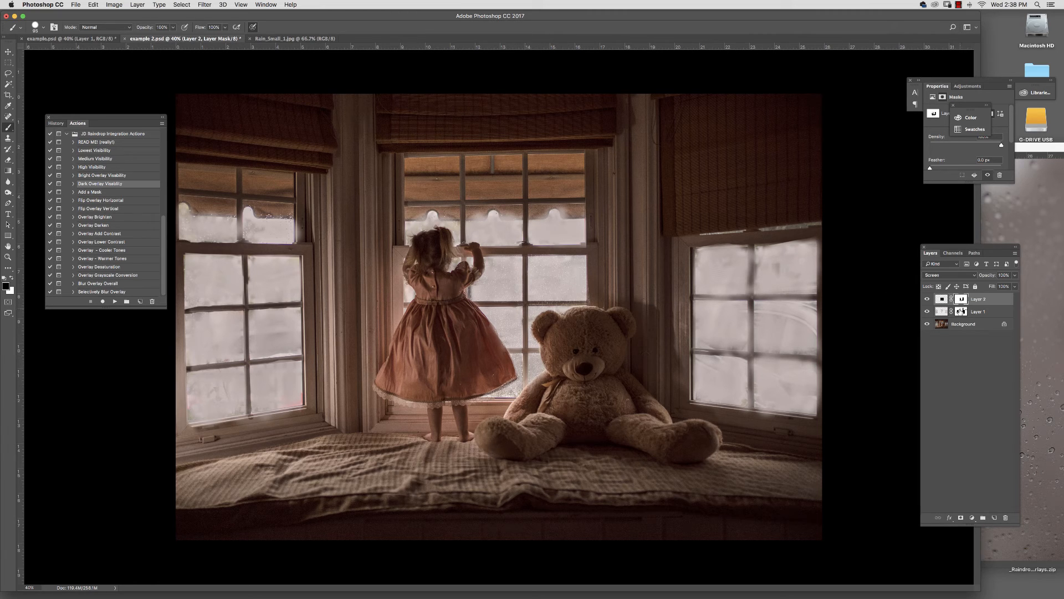
# Step: Toggle Layer 2's visibility to check the raindrops, and duplicate the layer together with its mask
pyautogui.click(961, 311)
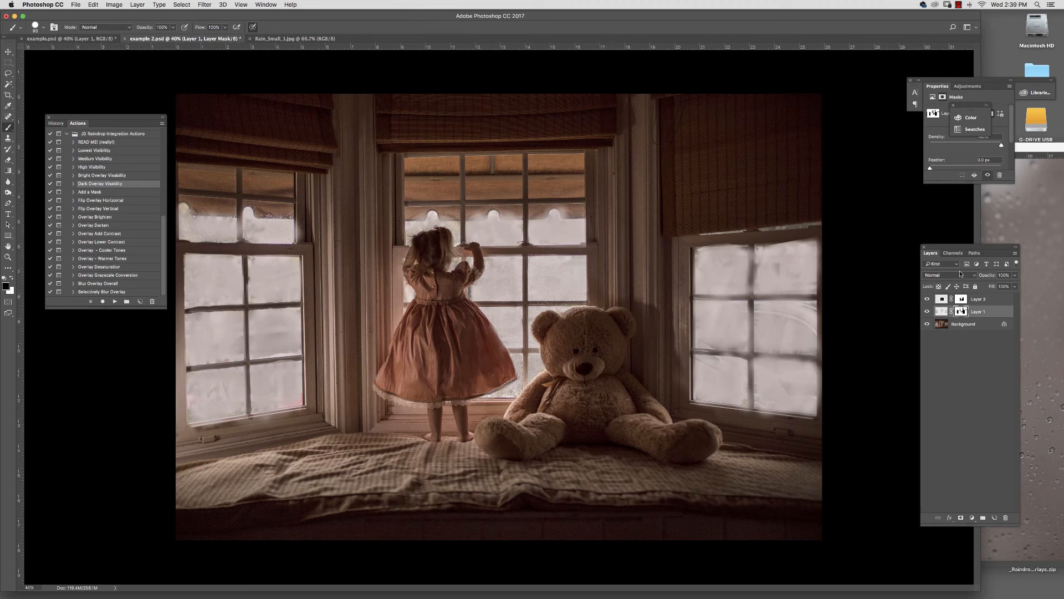
pyautogui.click(956, 298)
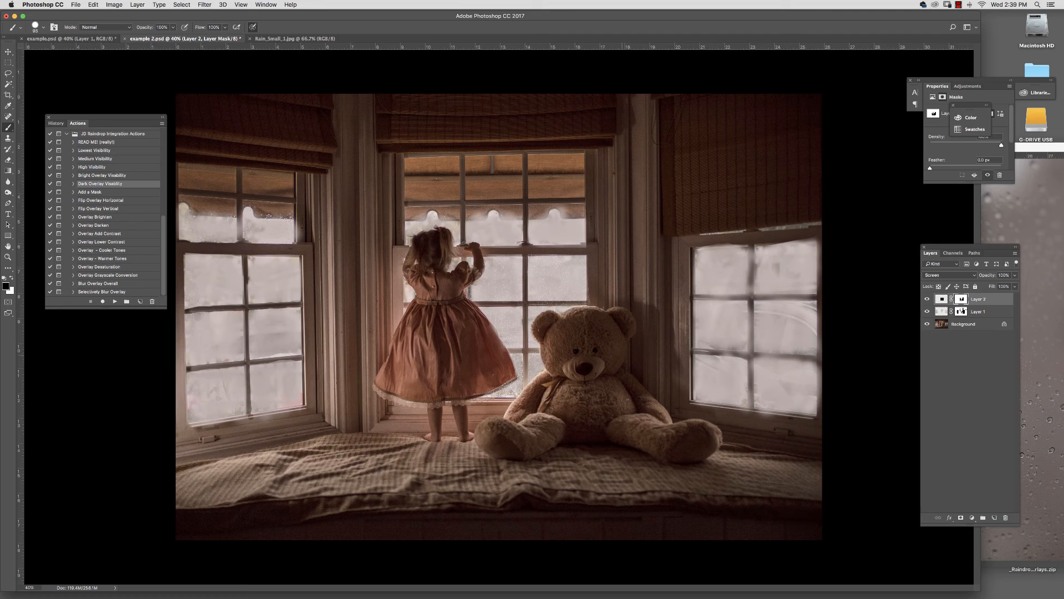
pyautogui.click(927, 299)
pyautogui.click(926, 298)
pyautogui.click(926, 299)
pyautogui.click(927, 299)
pyautogui.press('super+2')
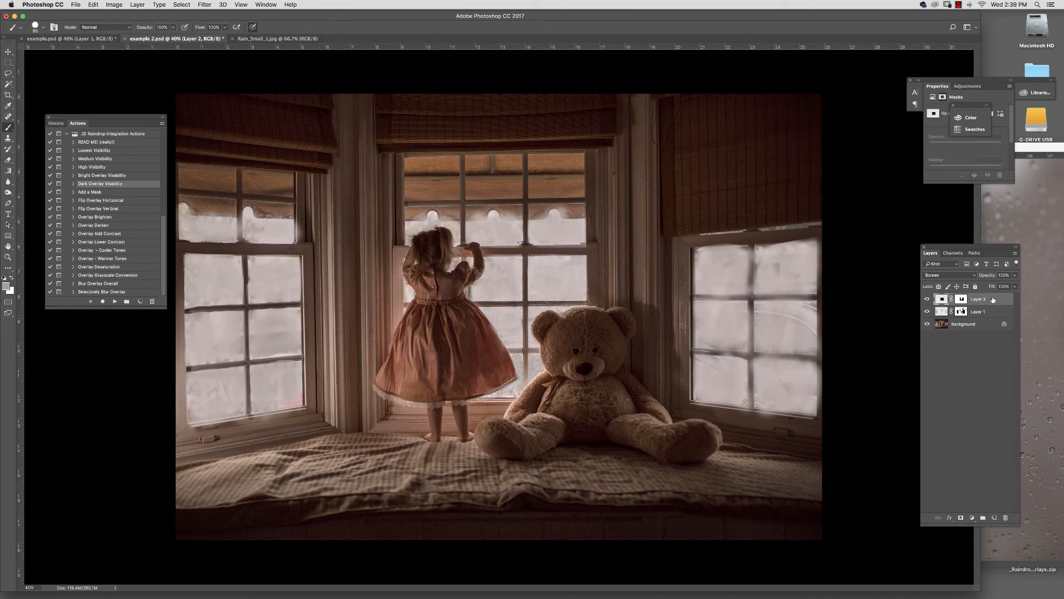
pyautogui.moveTo(993, 302); pyautogui.dragTo(1001, 519)
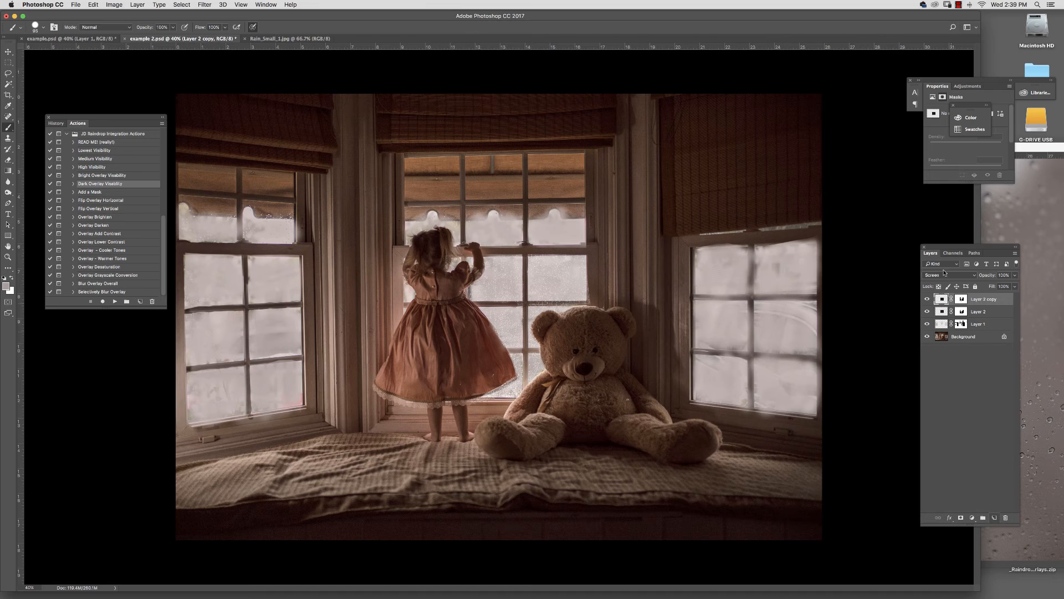
# Step: Duplicate Layer 1 with its mask and set the copy's blend mode to Multiply
pyautogui.click(945, 329)
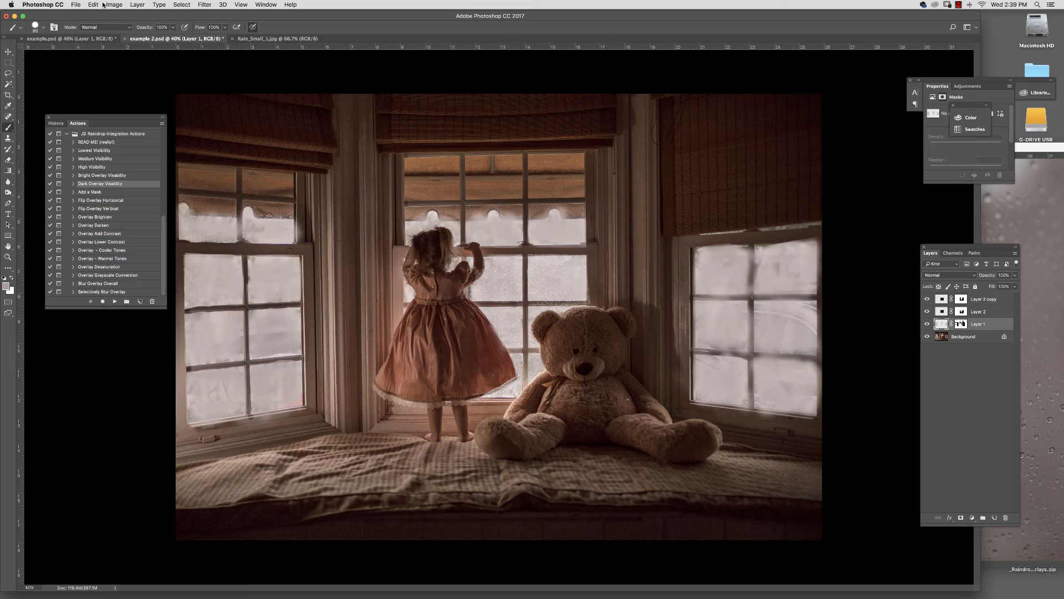
pyautogui.click(953, 275)
pyautogui.click(953, 276)
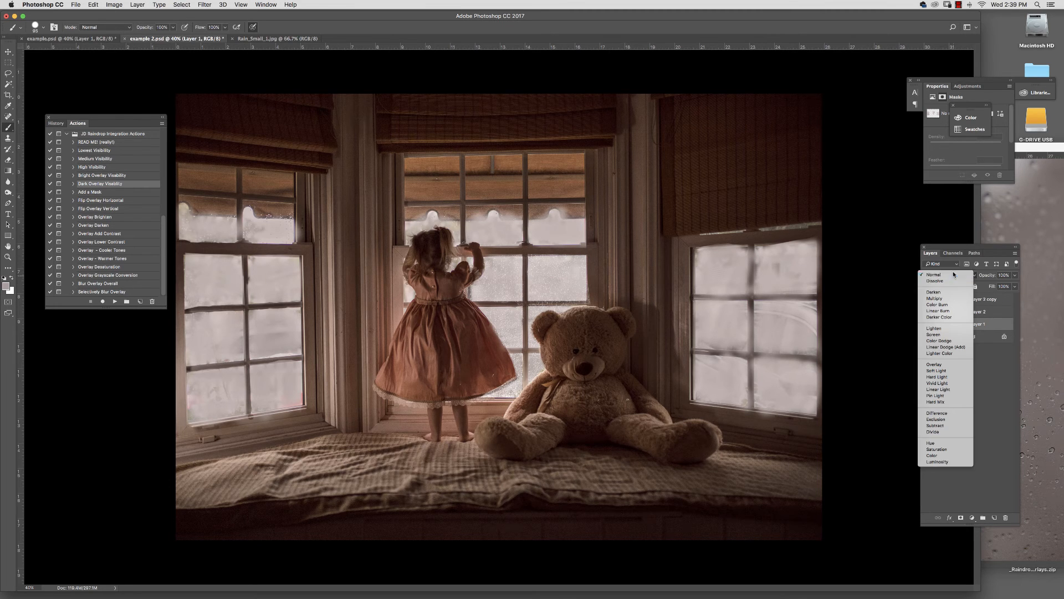
pyautogui.moveTo(995, 327); pyautogui.dragTo(994, 517)
pyautogui.click(184, 5)
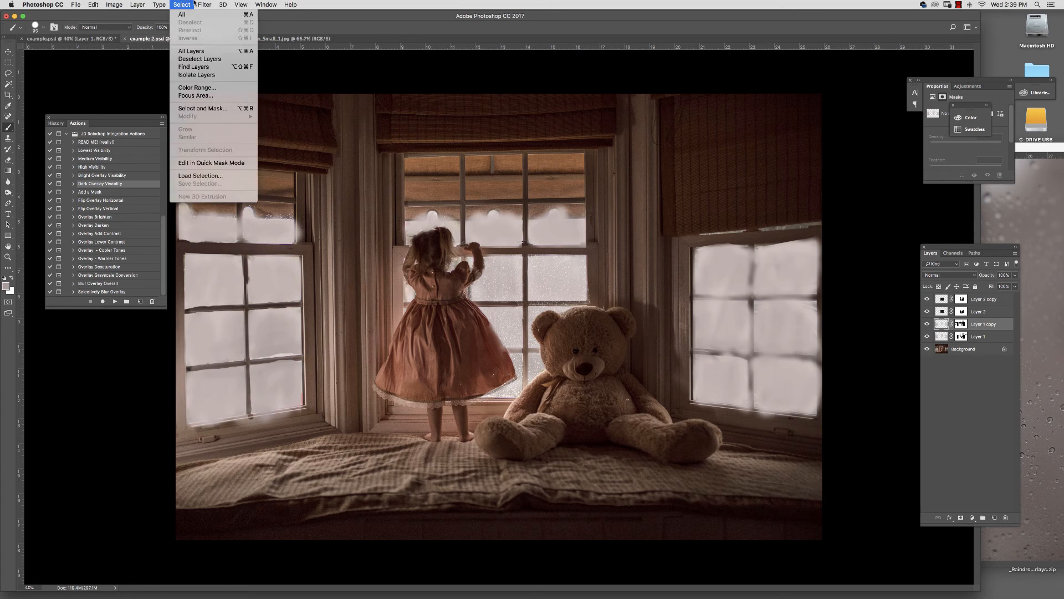
pyautogui.click(117, 4)
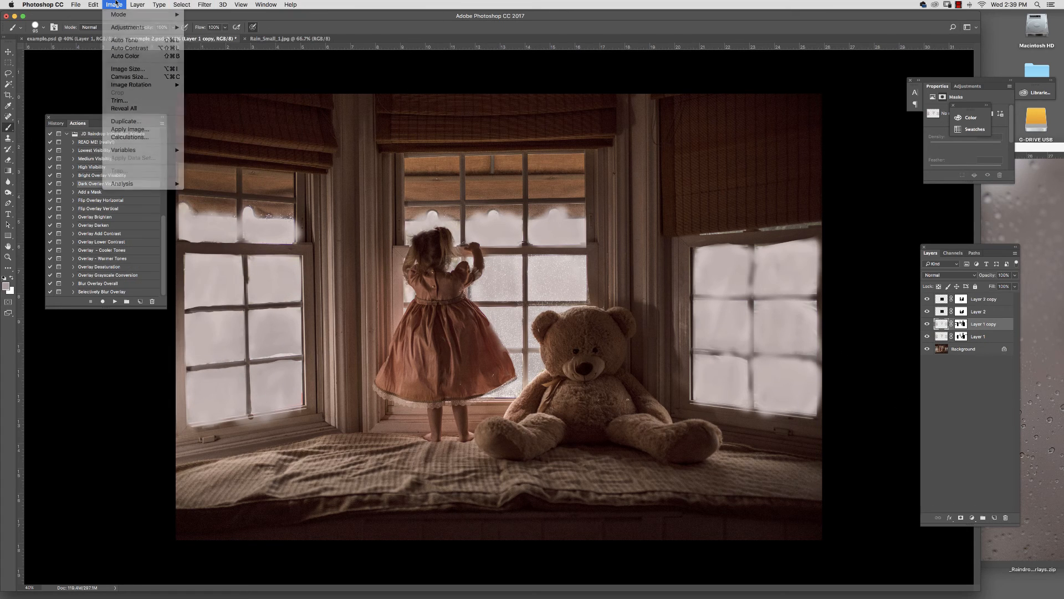
pyautogui.click(949, 275)
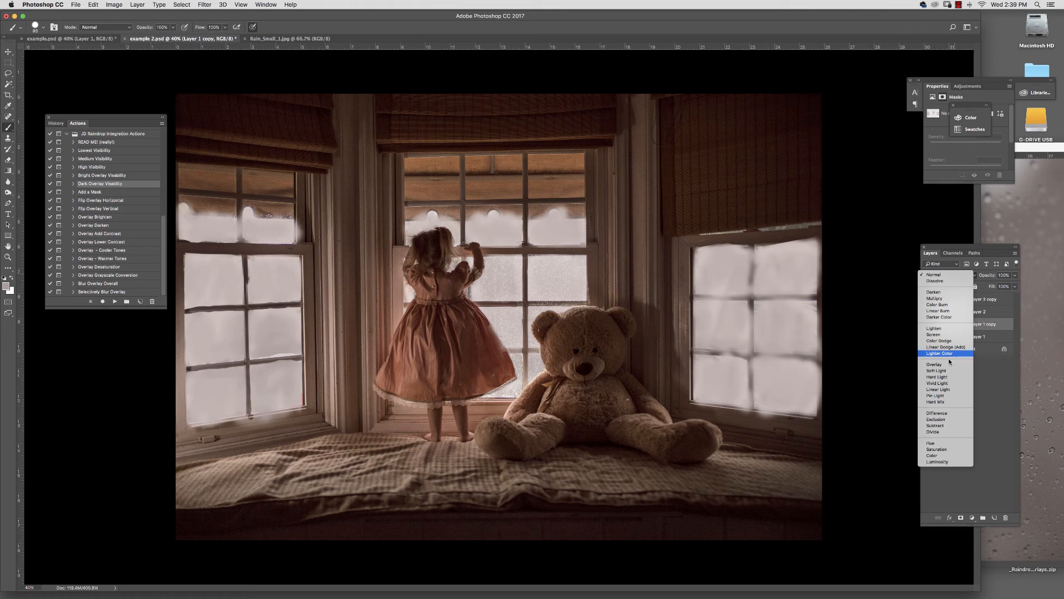
pyautogui.click(948, 299)
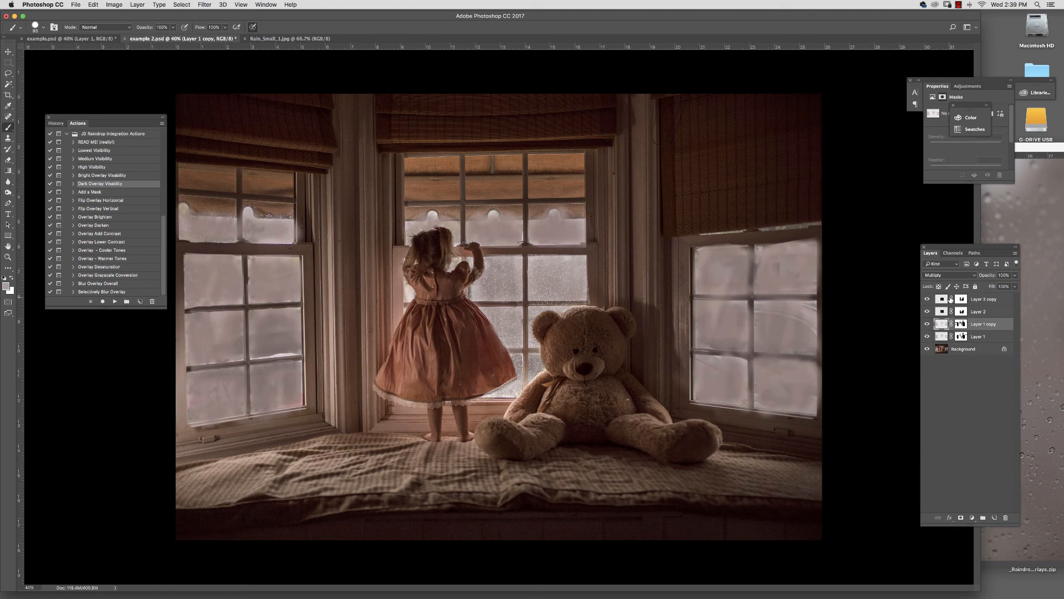
# Step: Lower the opacity of Layer 1 copy to 65% and compare the image with Layer 2 copy hidden and shown
pyautogui.click(996, 286)
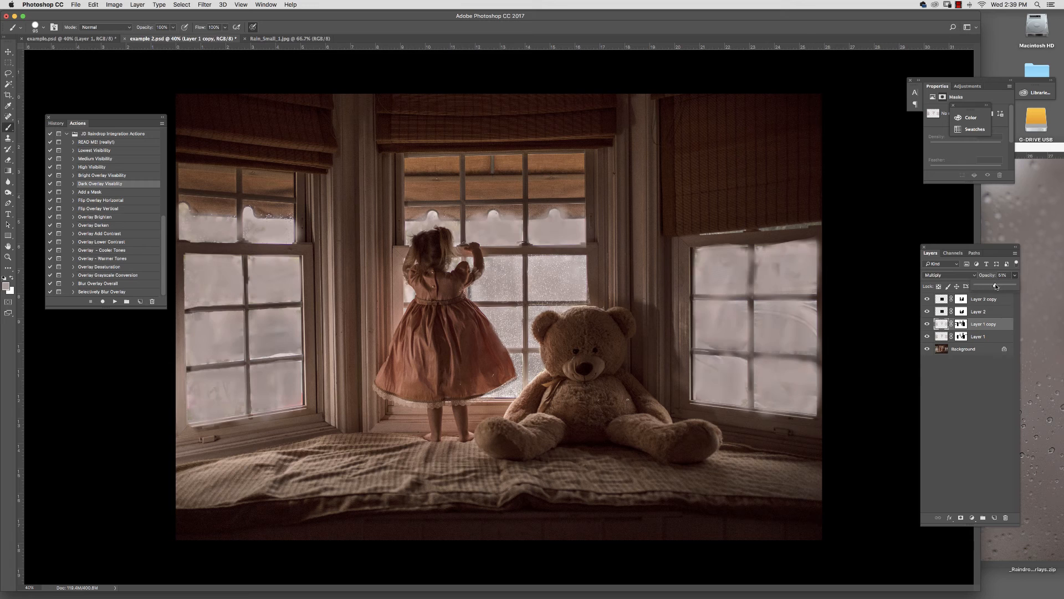
pyautogui.moveTo(996, 287); pyautogui.dragTo(1001, 286)
pyautogui.click(928, 300)
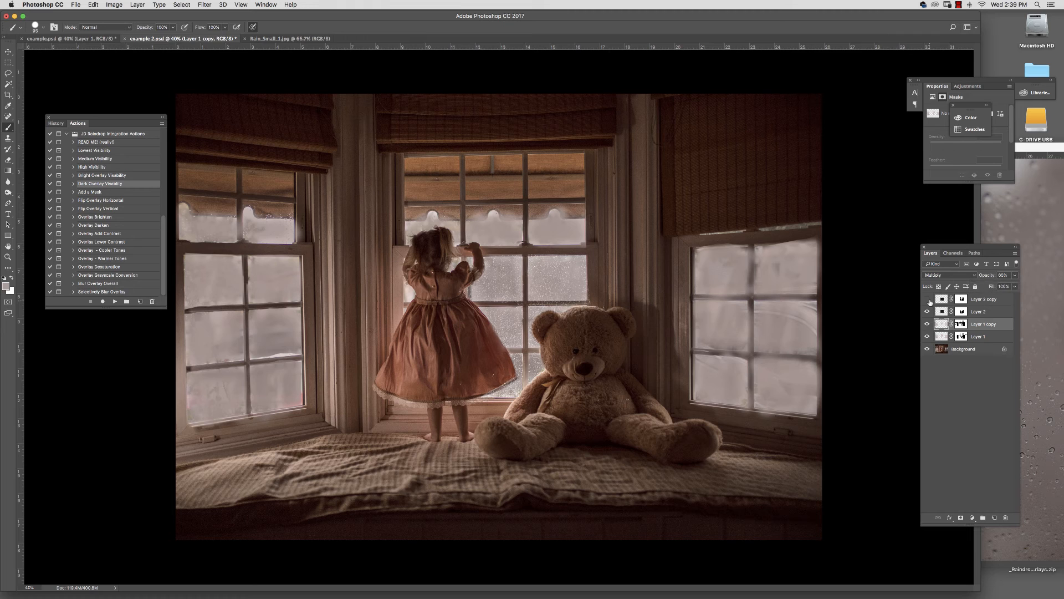
pyautogui.click(929, 300)
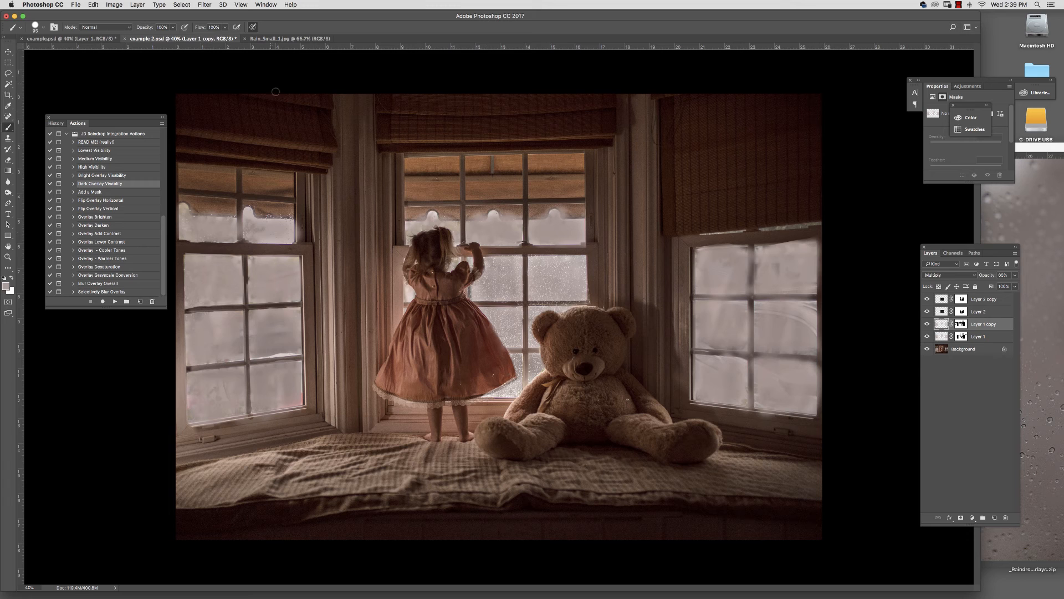
# Step: Open the overlay Rain_Small_2.jpg from the Rain Overlays Small folder
pyautogui.click(78, 4)
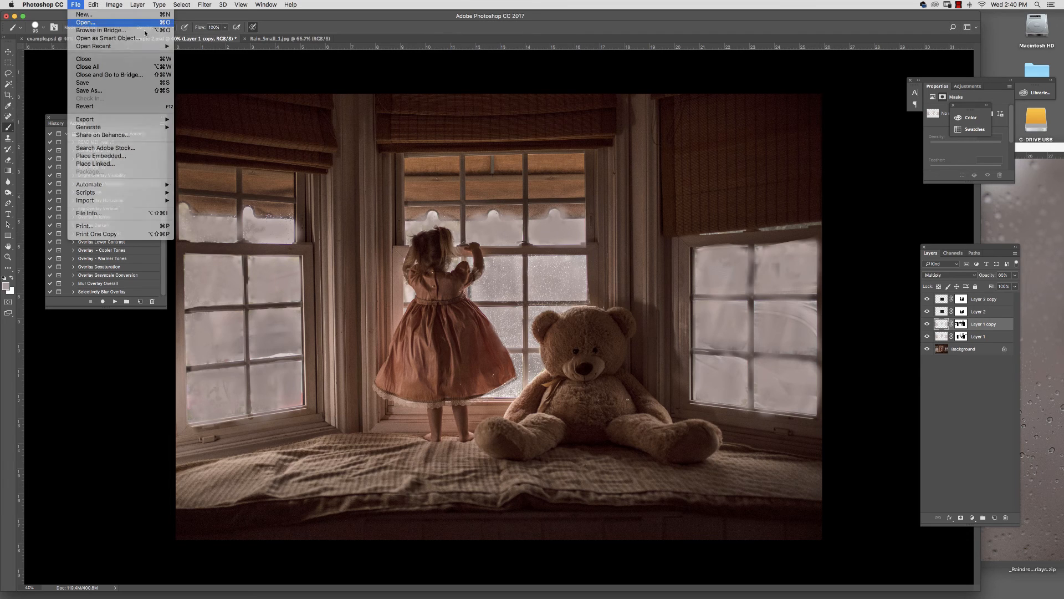
pyautogui.click(92, 25)
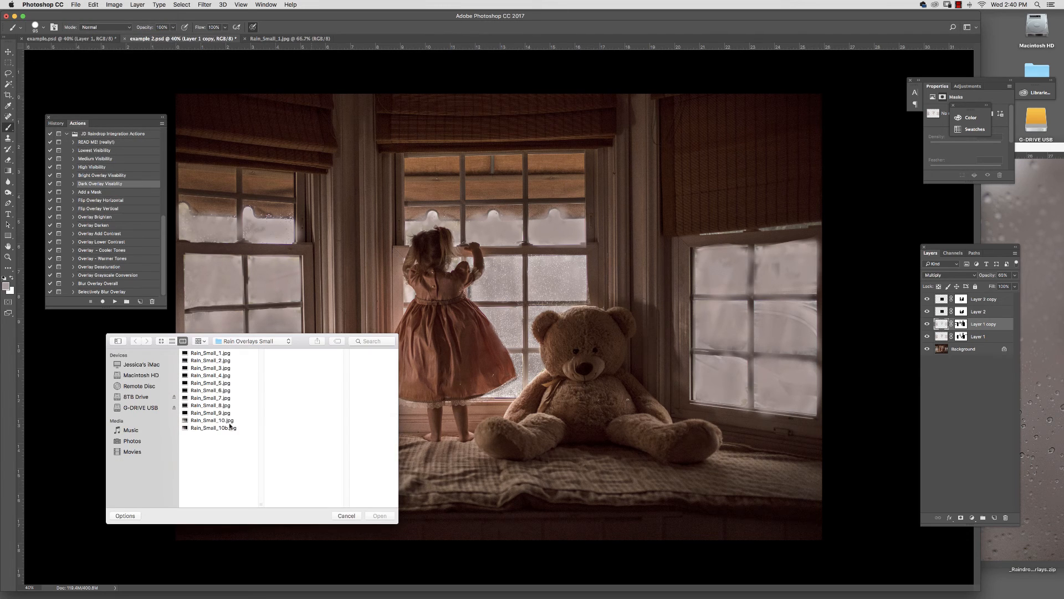
pyautogui.click(222, 363)
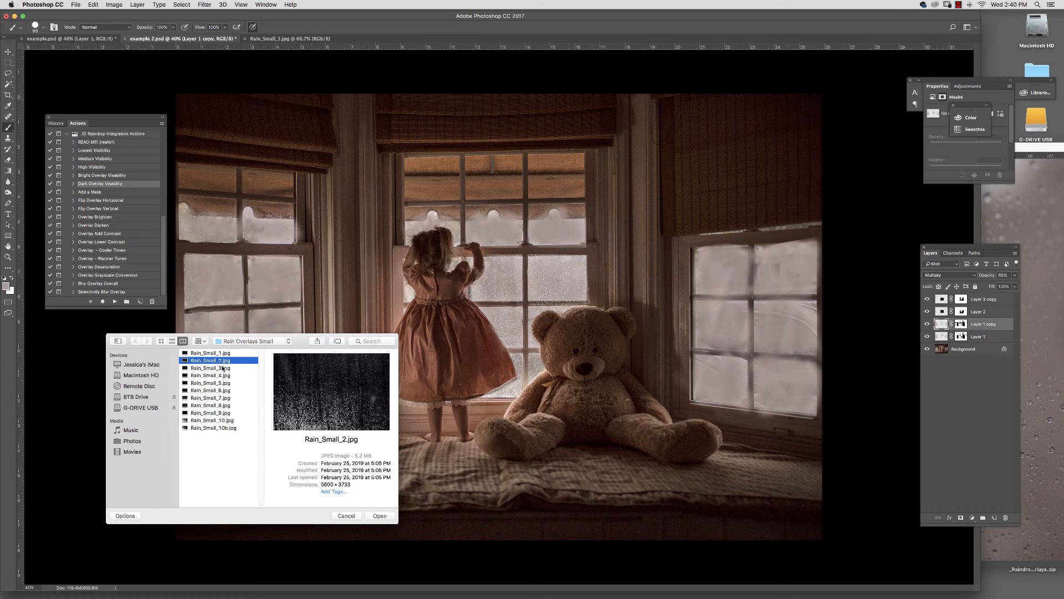
pyautogui.click(381, 516)
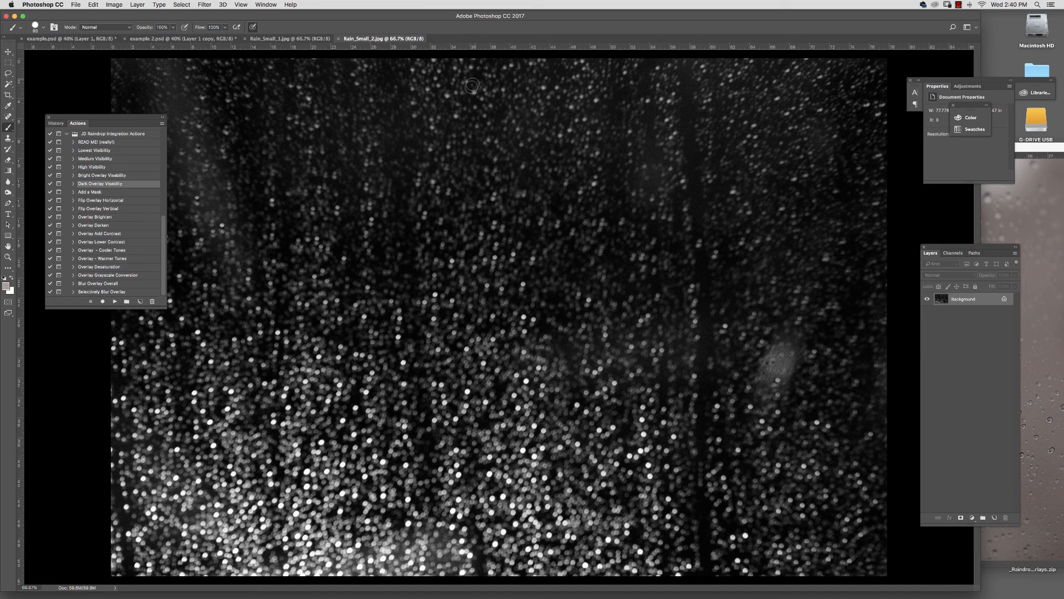
# Step: Copy the entire Rain_Small_2.jpg image and paste it into example 2.psd as a new layer
pyautogui.press('super+a')
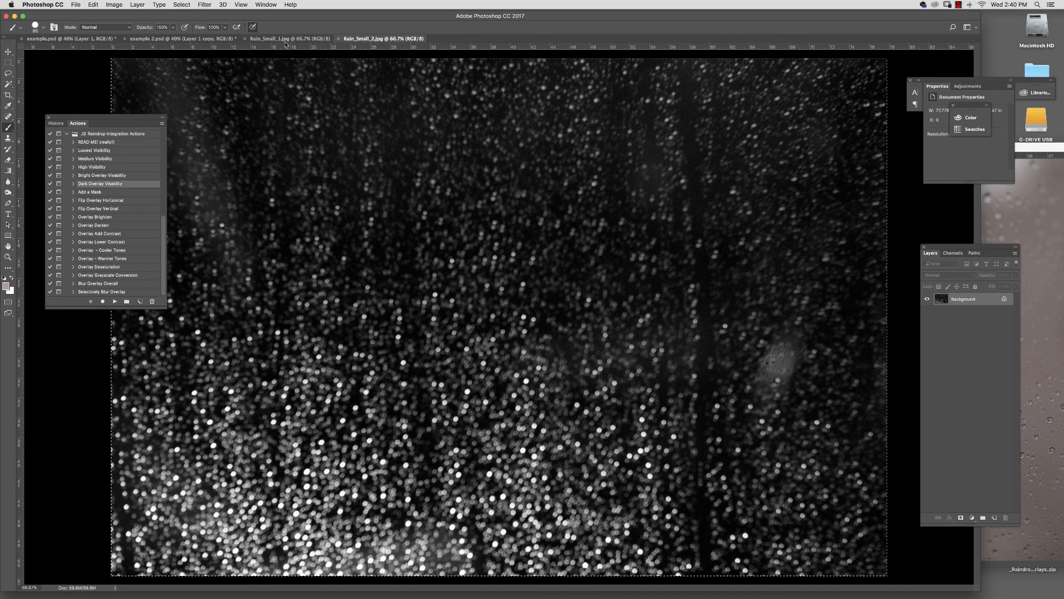
pyautogui.press('super+c')
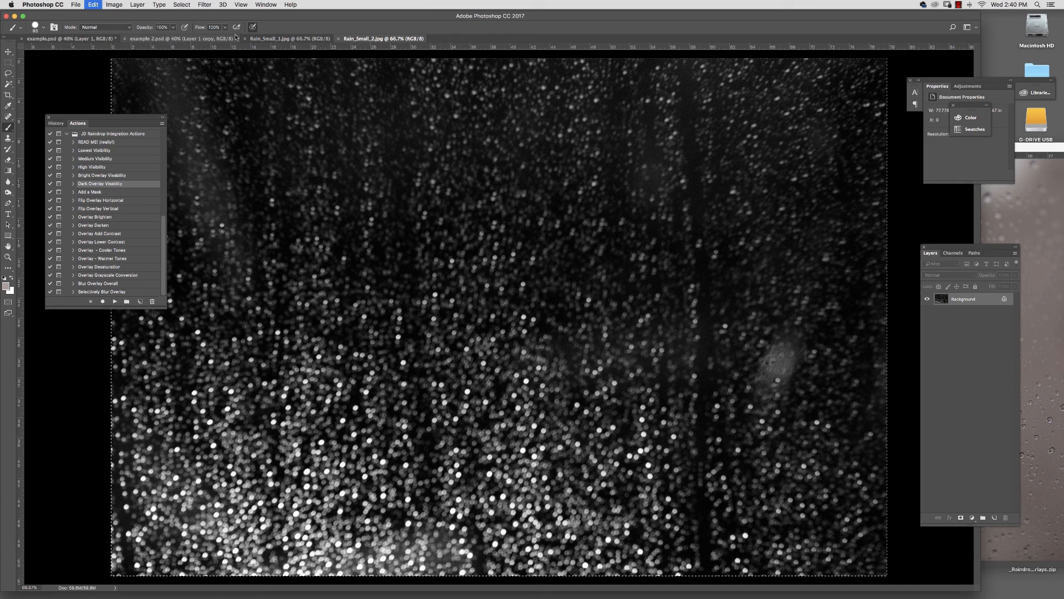
pyautogui.click(199, 40)
pyautogui.press('super+v')
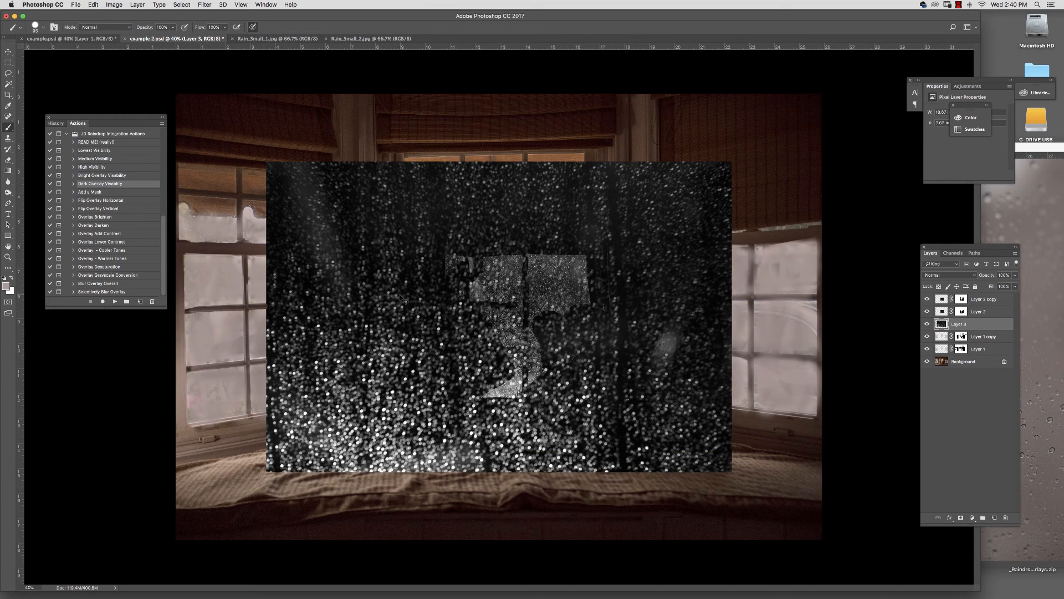
# Step: Scale the pasted rain overlay down to about 27% and place it over the lower panes of the right-hand window
pyautogui.press('super+t')
pyautogui.moveTo(267, 161); pyautogui.dragTo(607, 389)
pyautogui.moveTo(683, 431); pyautogui.dragTo(766, 369)
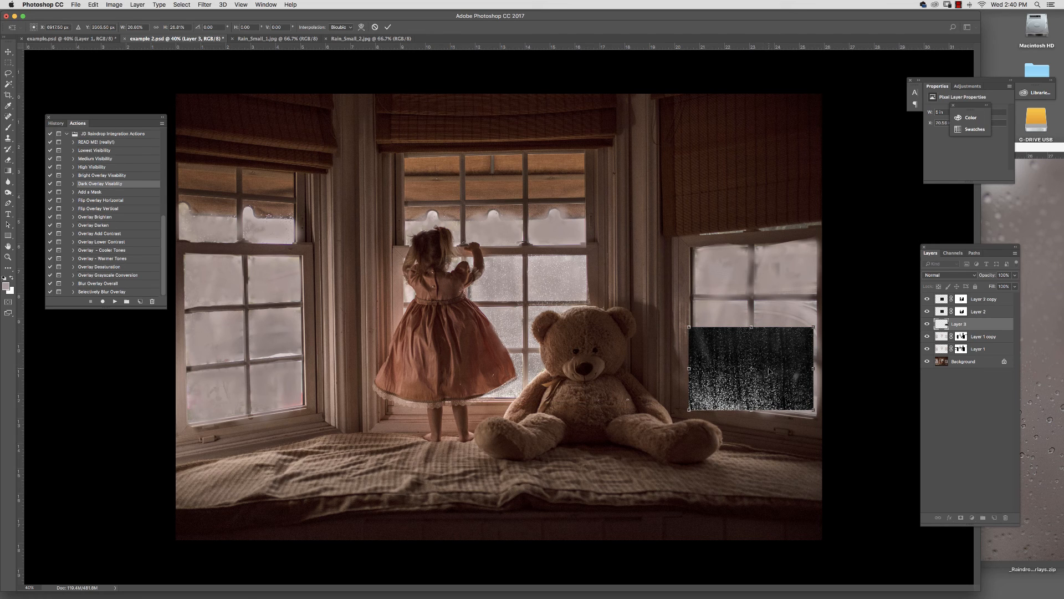
pyautogui.press('Return')
# Step: Reveal the overlay only in the right-hand window's lower-left pane through a black layer mask painted white, and set its blend mode to Screen
pyautogui.press('b')
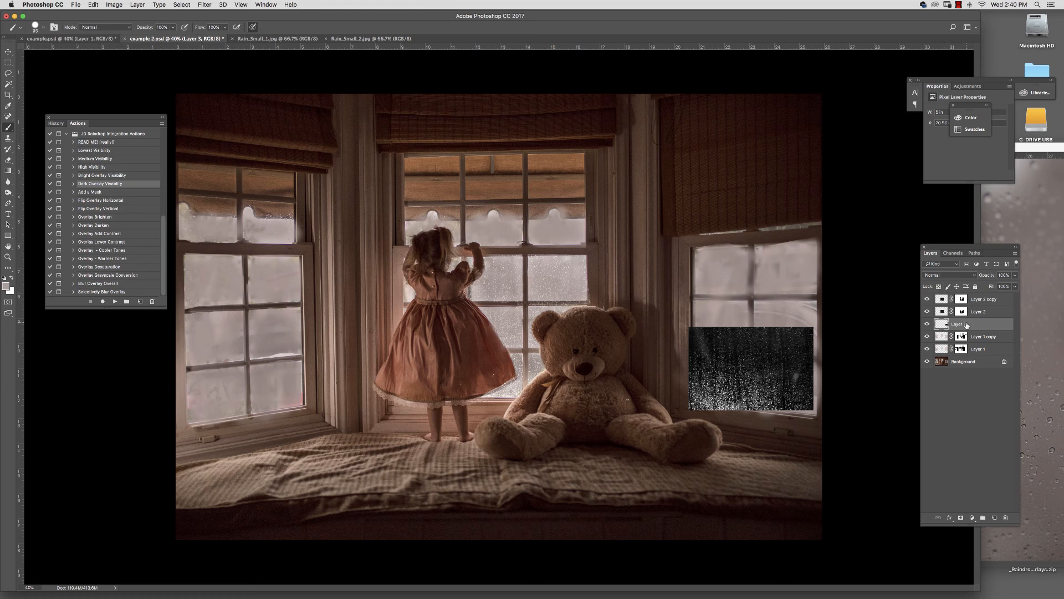
pyautogui.keyDown('alt'); pyautogui.click(962, 518); pyautogui.keyUp('alt')
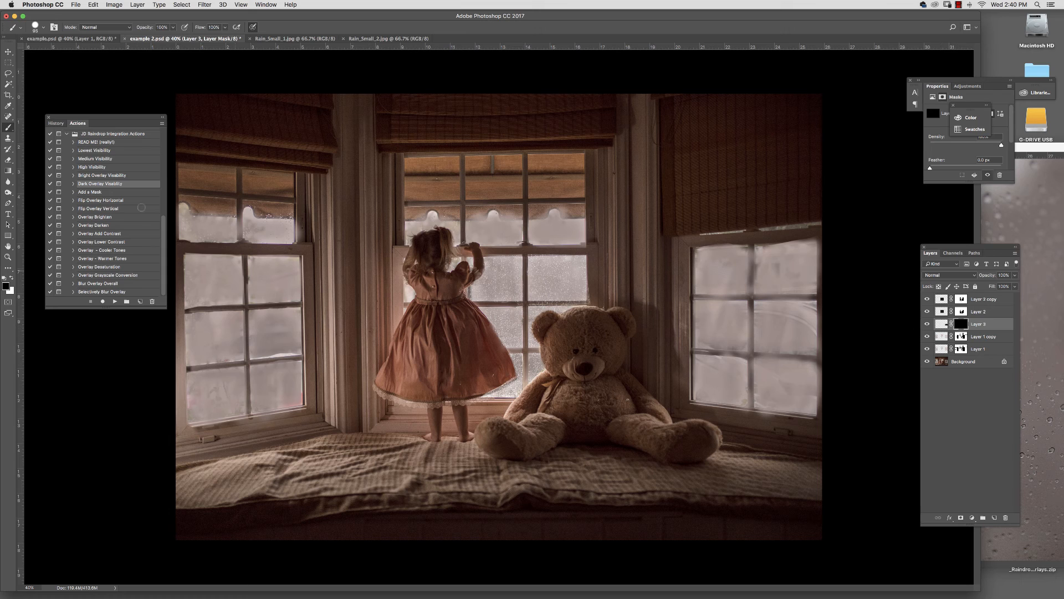
pyautogui.click(12, 276)
pyautogui.moveTo(700, 360)
pyautogui.mouseDown()
pyautogui.moveTo(707, 382)
pyautogui.moveTo(729, 369)
pyautogui.moveTo(737, 390)
pyautogui.moveTo(743, 368)
pyautogui.moveTo(712, 399)
pyautogui.moveTo(696, 395)
pyautogui.moveTo(727, 391)
pyautogui.moveTo(699, 363)
pyautogui.moveTo(744, 361)
pyautogui.moveTo(707, 359)
pyautogui.moveTo(737, 369)
pyautogui.moveTo(718, 382)
pyautogui.mouseUp()
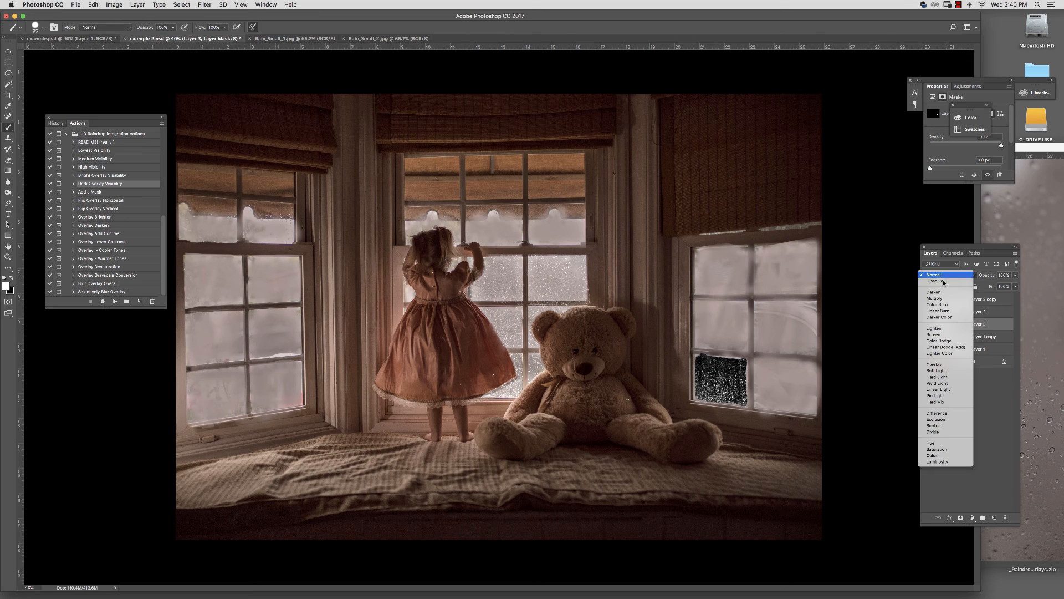
pyautogui.click(947, 275)
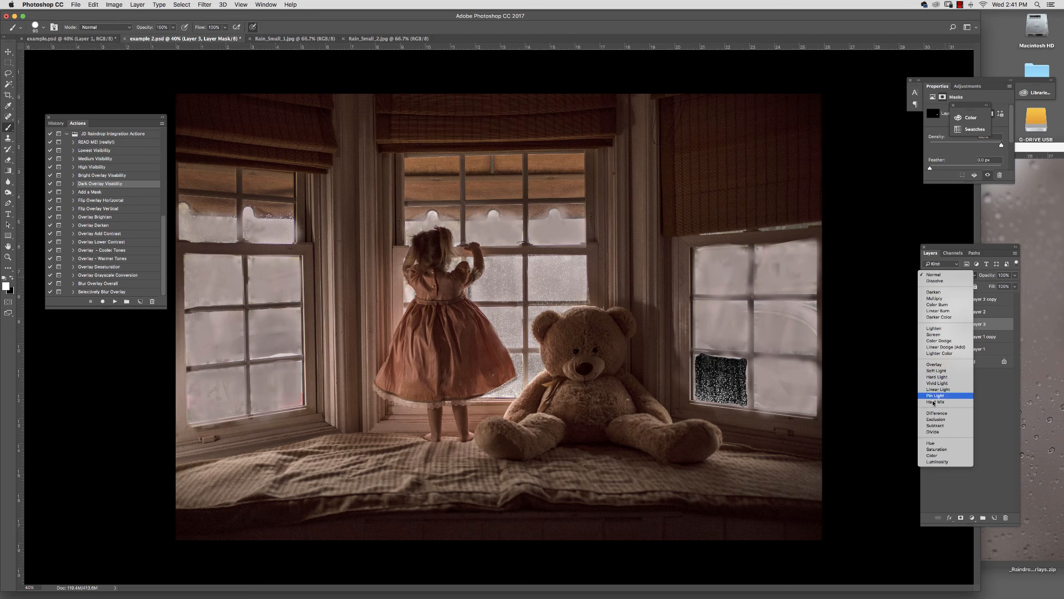
pyautogui.click(935, 335)
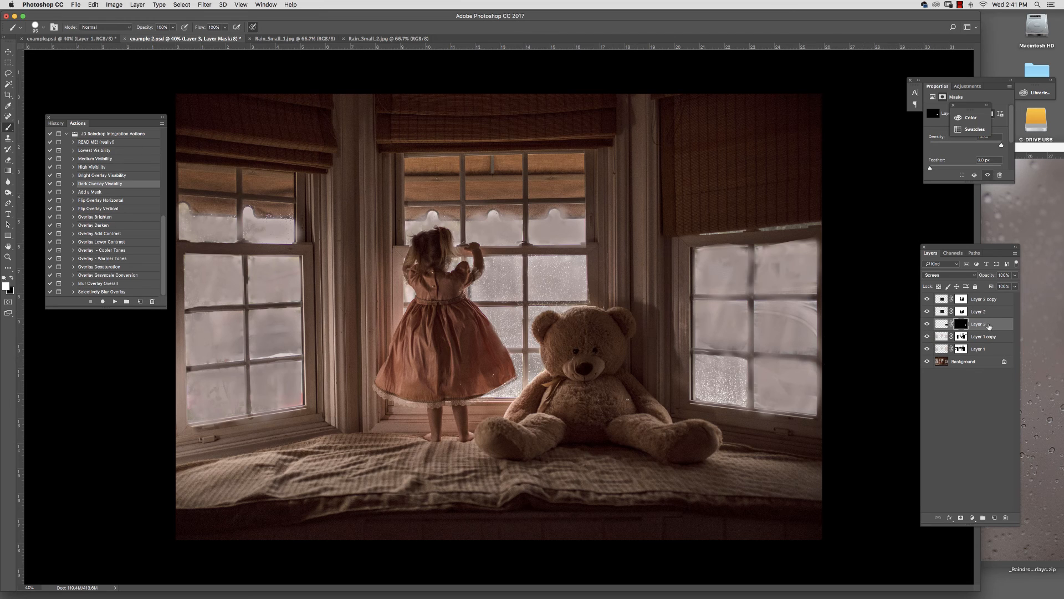
# Step: Duplicate the masked rain layer twice, moving the copies over the middle-left and middle-right panes of the right-hand window
pyautogui.moveTo(989, 327); pyautogui.dragTo(994, 517)
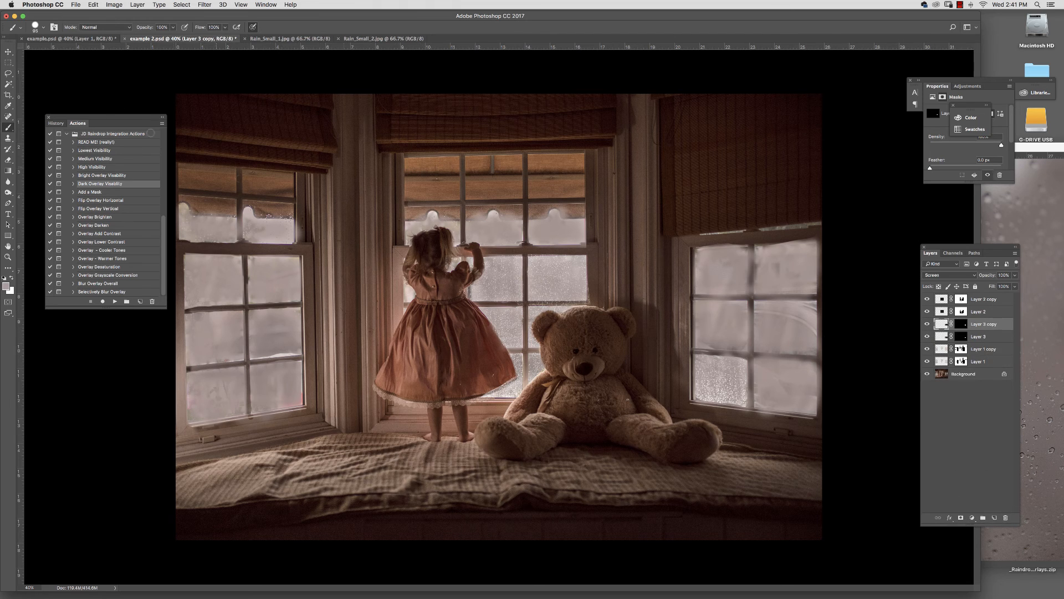
pyautogui.press('v')
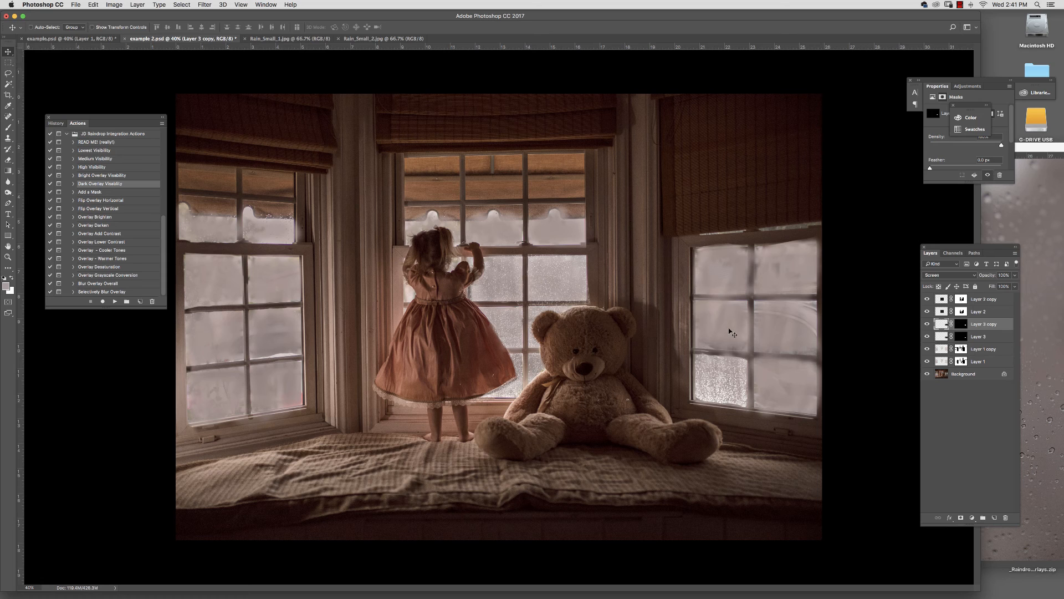
pyautogui.moveTo(728, 328); pyautogui.dragTo(731, 305)
pyautogui.moveTo(976, 327); pyautogui.dragTo(994, 517)
pyautogui.moveTo(749, 337); pyautogui.dragTo(793, 333)
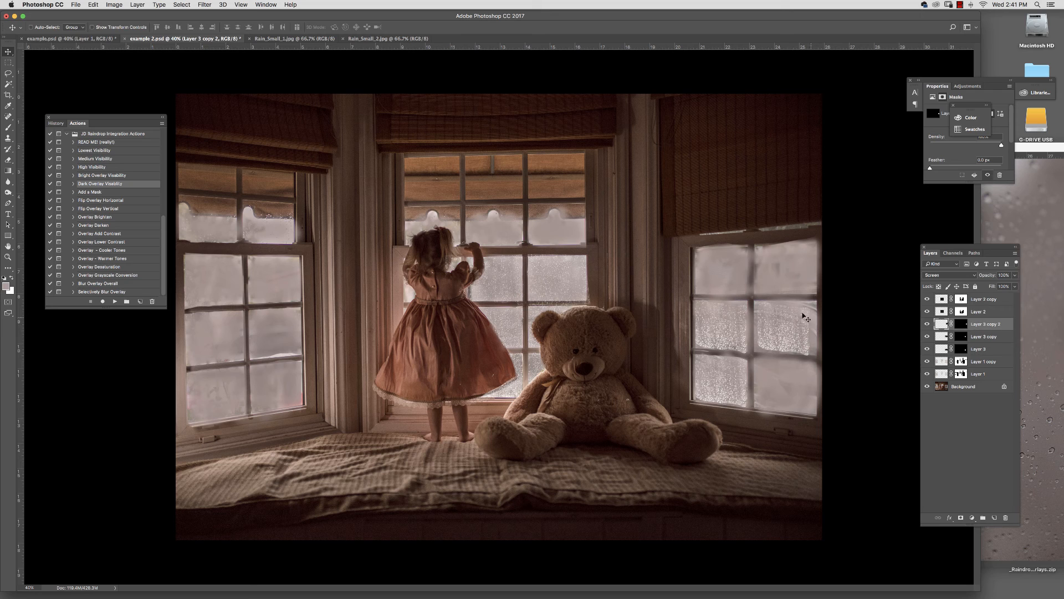
# Step: Brush on Layer 3 copy 2's mask to fit the raindrops to the middle-right pane, and switch to Layer 3 copy's mask
pyautogui.click(8, 127)
pyautogui.click(962, 324)
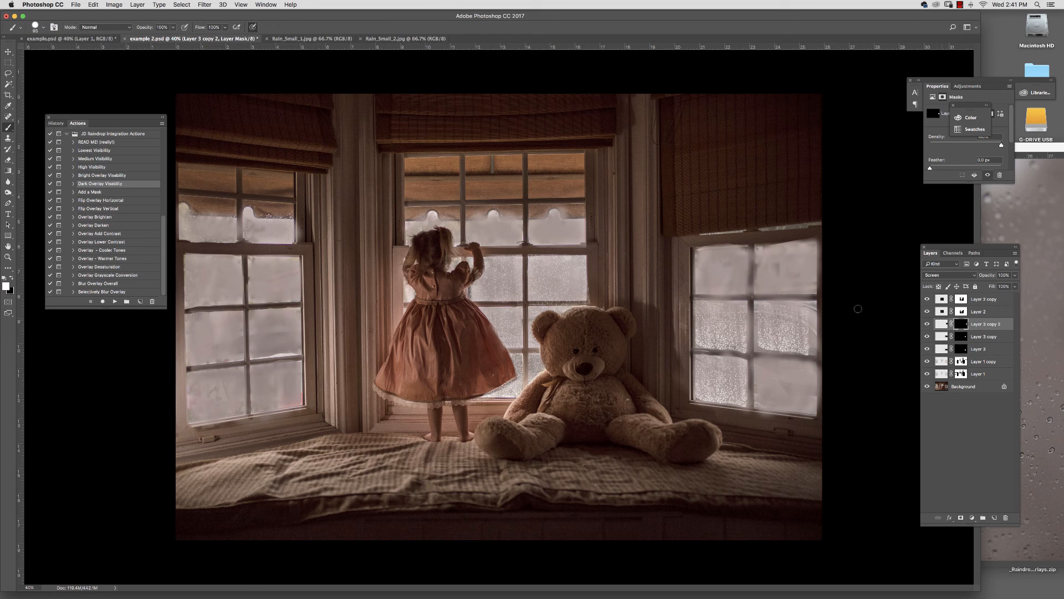
pyautogui.click(12, 278)
pyautogui.press('x')
pyautogui.moveTo(811, 313)
pyautogui.mouseDown()
pyautogui.moveTo(812, 341)
pyautogui.moveTo(758, 322)
pyautogui.mouseUp()
pyautogui.moveTo(812, 348); pyautogui.dragTo(758, 350)
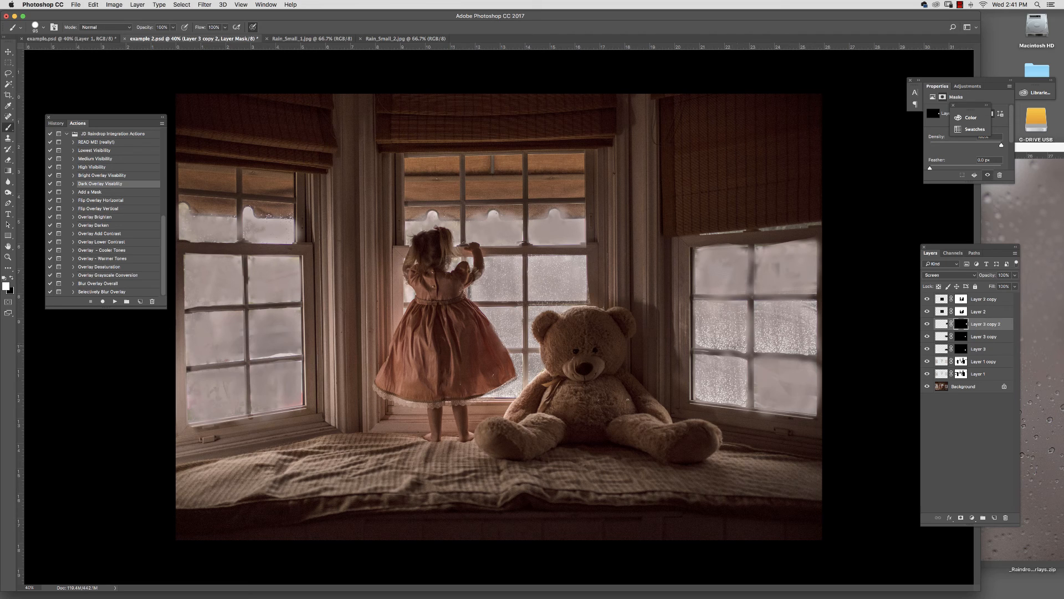
pyautogui.click(961, 336)
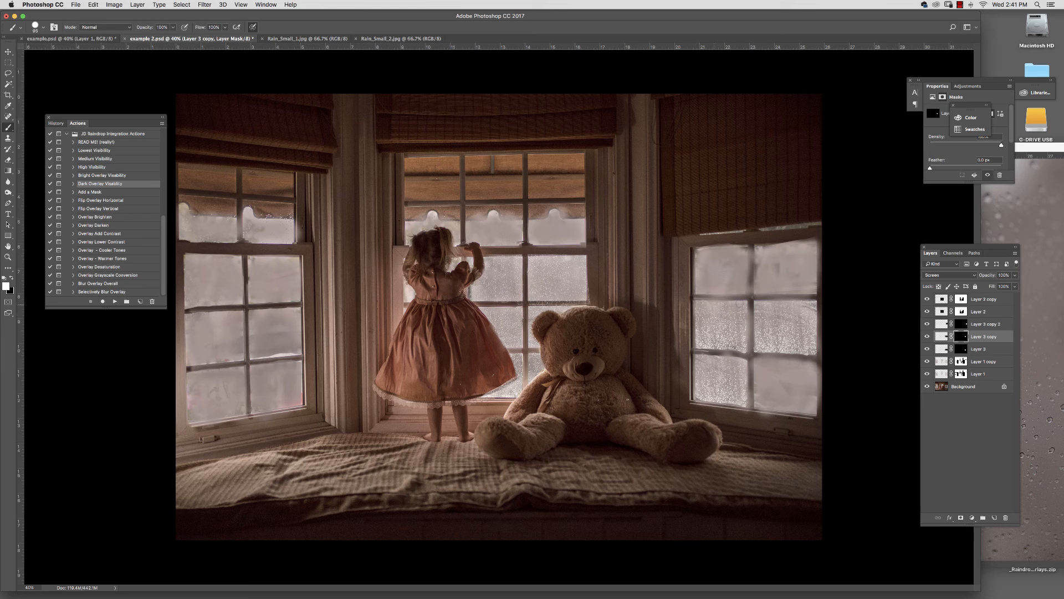
pyautogui.click(11, 279)
# Step: Duplicate Layer 3 copy 2 and move the new copy down over the right-hand window's lower-right pane
pyautogui.moveTo(976, 327); pyautogui.dragTo(995, 517)
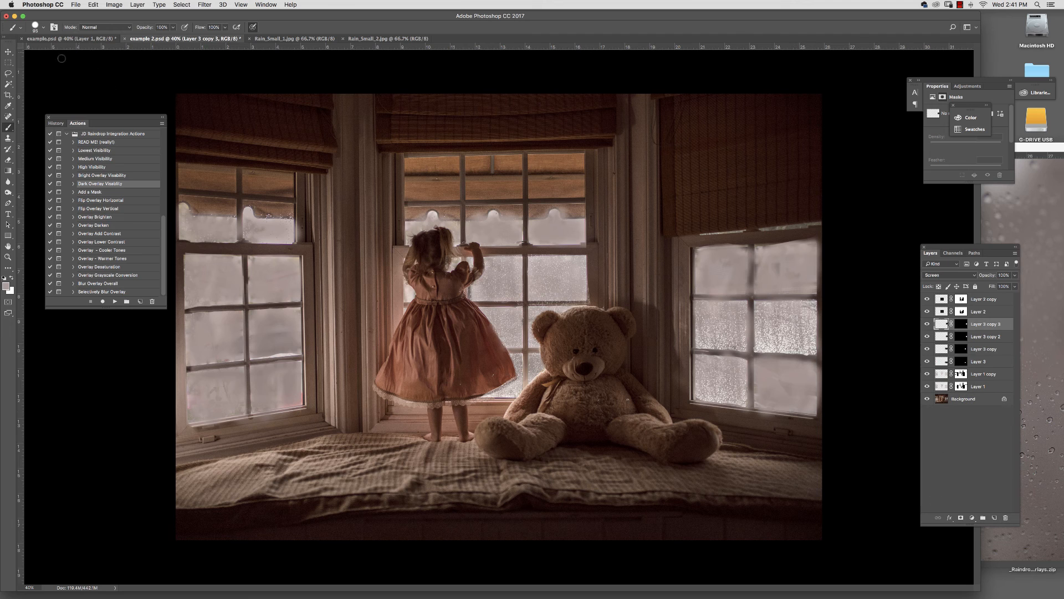
pyautogui.click(8, 51)
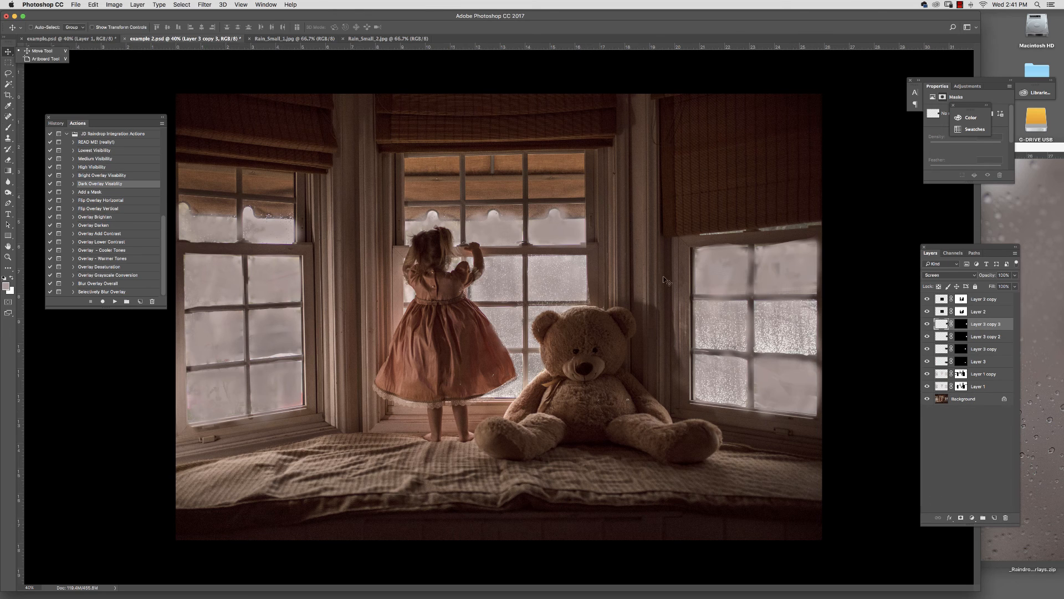
pyautogui.moveTo(800, 366); pyautogui.dragTo(798, 395)
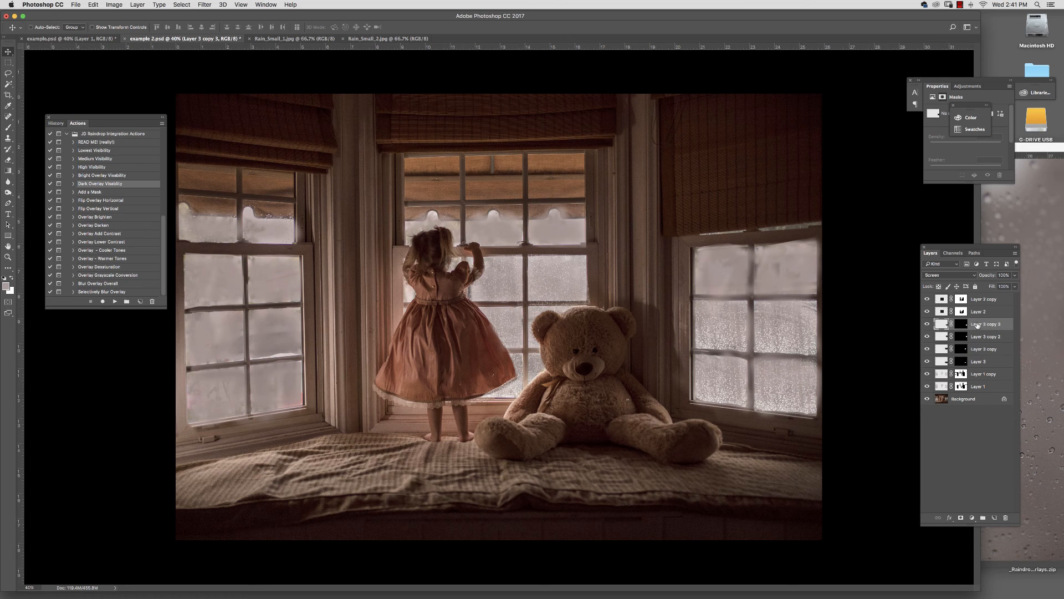
# Step: Duplicate the masked rain layer Layer 3 copy 3 for the right-hand window
pyautogui.moveTo(988, 327); pyautogui.dragTo(997, 520)
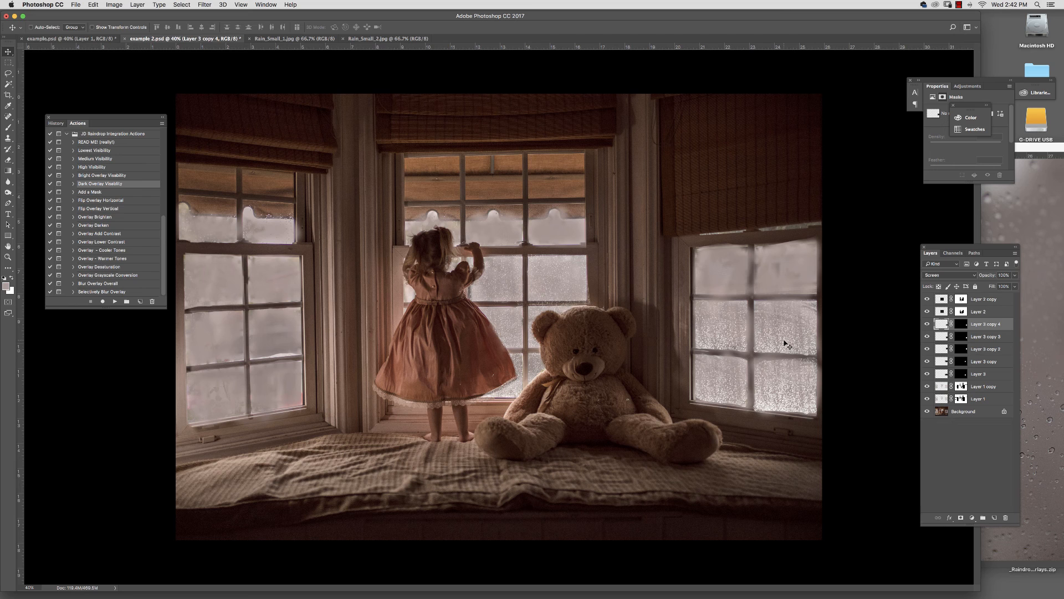
# Step: Switch to example.psd and open Window Haze 3.jpg from the Window Haze folder
pyautogui.click(93, 38)
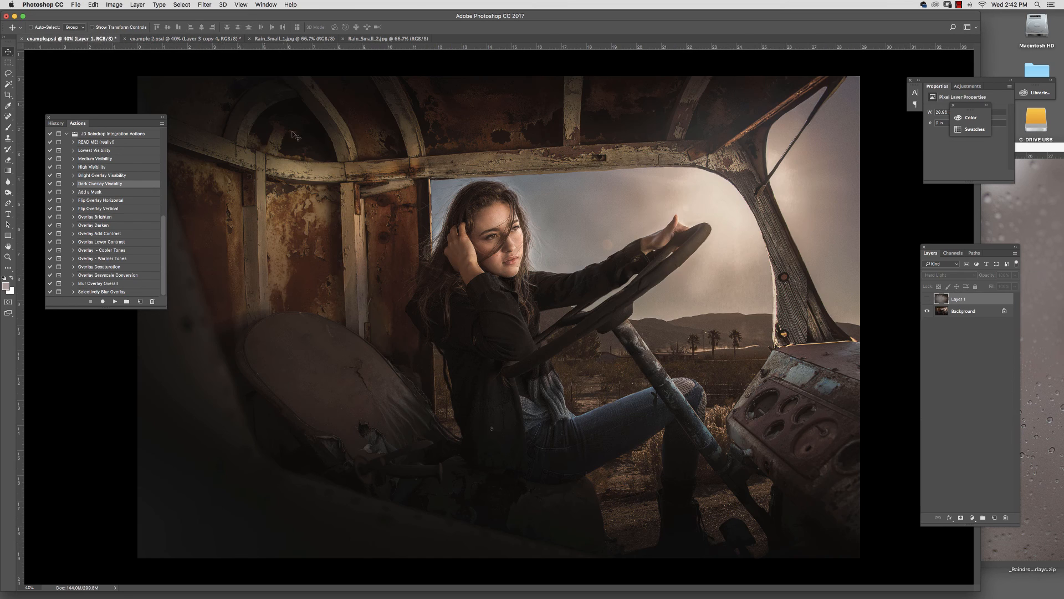
pyautogui.click(77, 6)
pyautogui.click(92, 24)
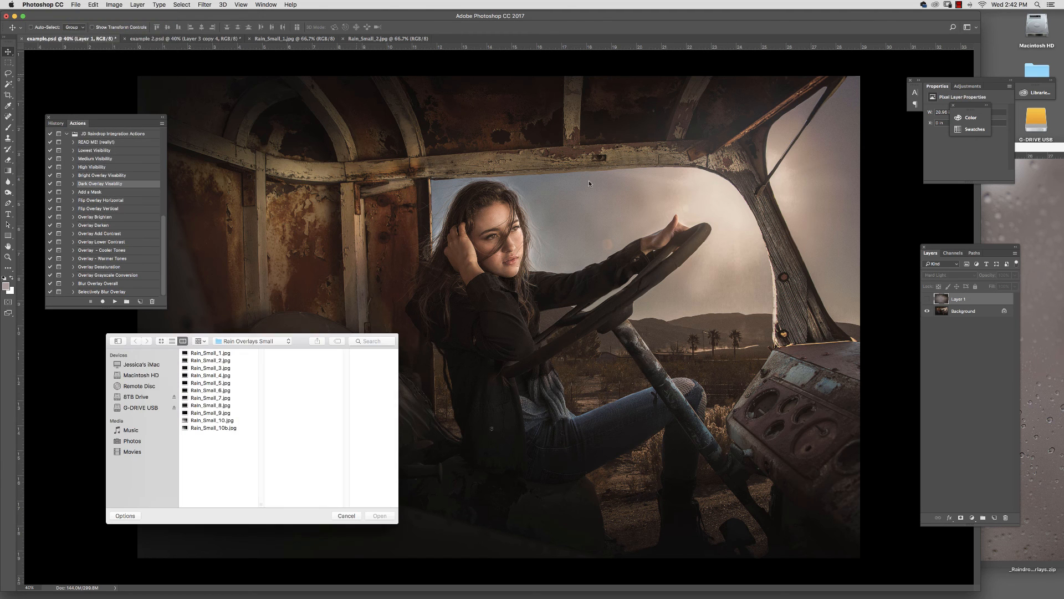
pyautogui.click(235, 341)
pyautogui.click(238, 351)
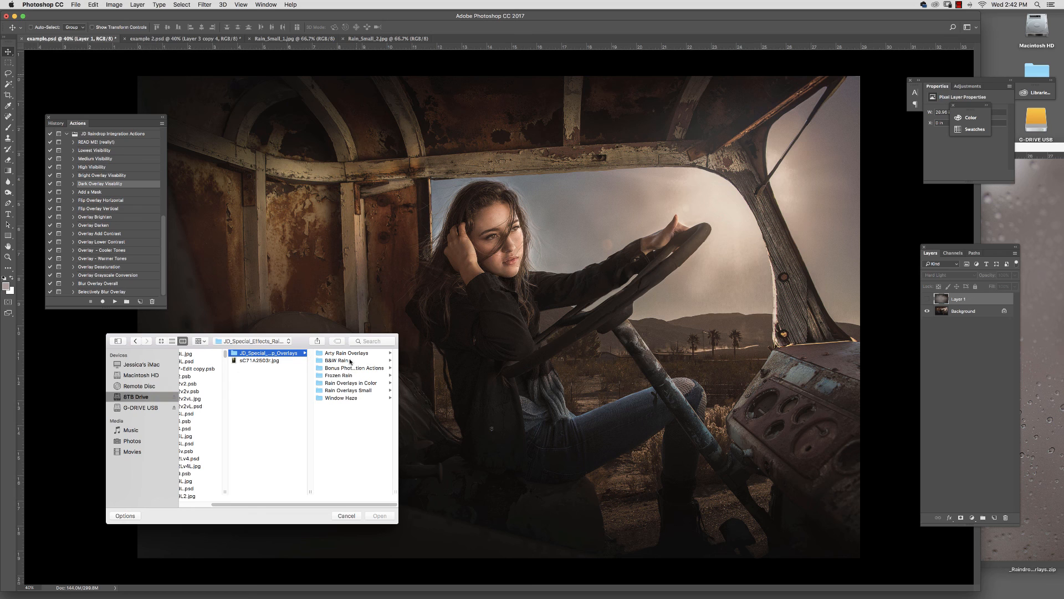
pyautogui.click(340, 398)
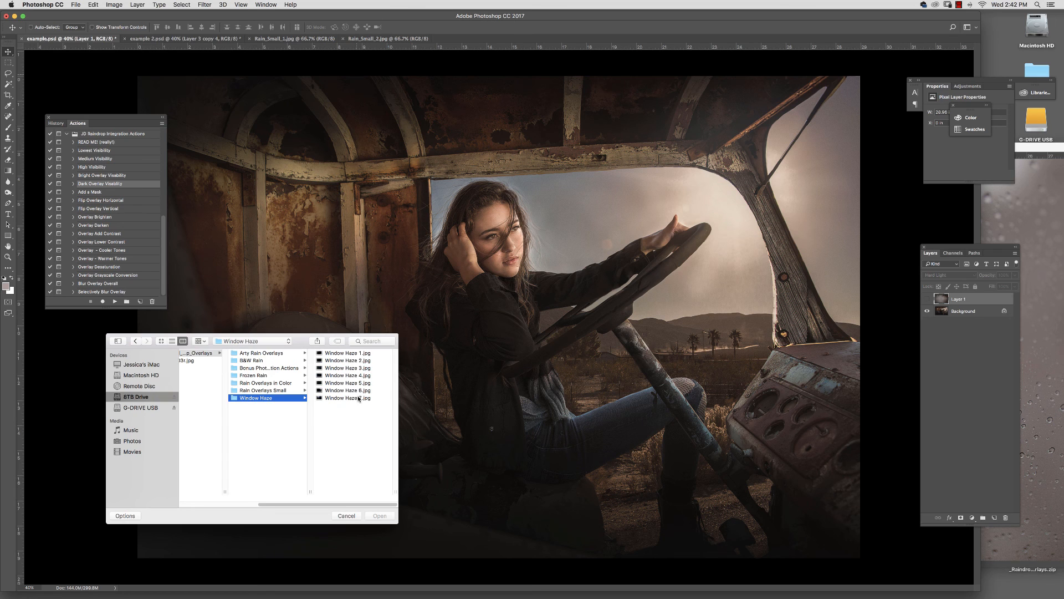
pyautogui.click(357, 367)
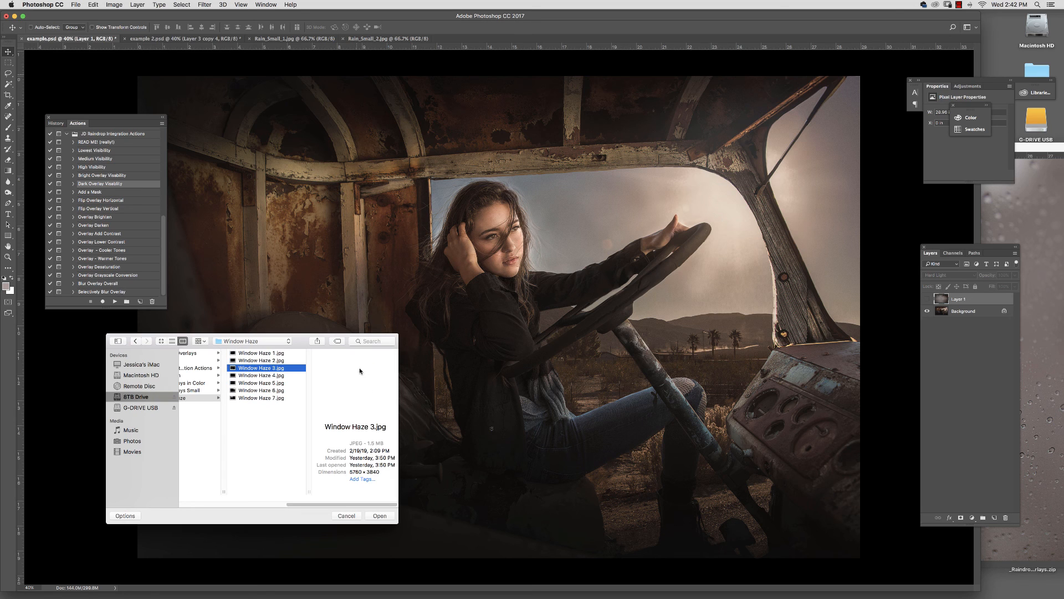
pyautogui.click(379, 516)
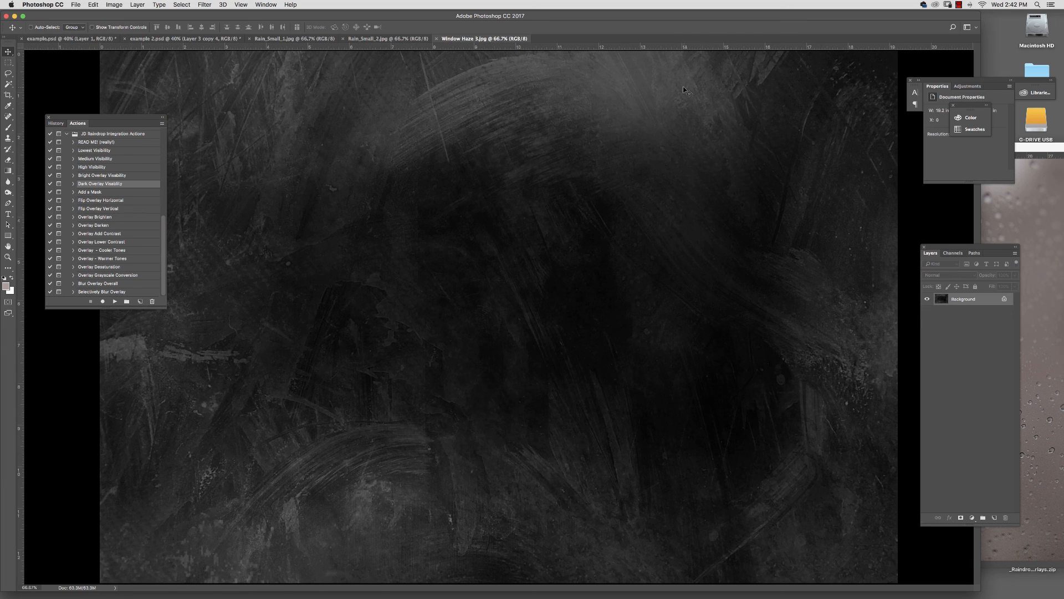
# Step: Copy the whole haze image into example.psd as a new layer and scale it to fill the canvas
pyautogui.press('super+a')
pyautogui.press('super+c')
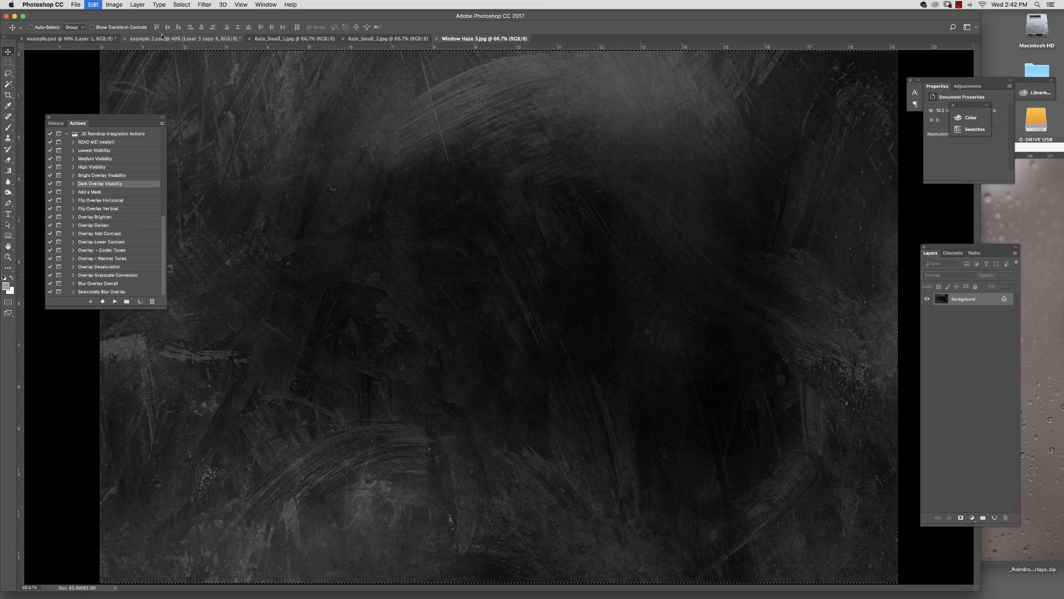
pyautogui.click(85, 40)
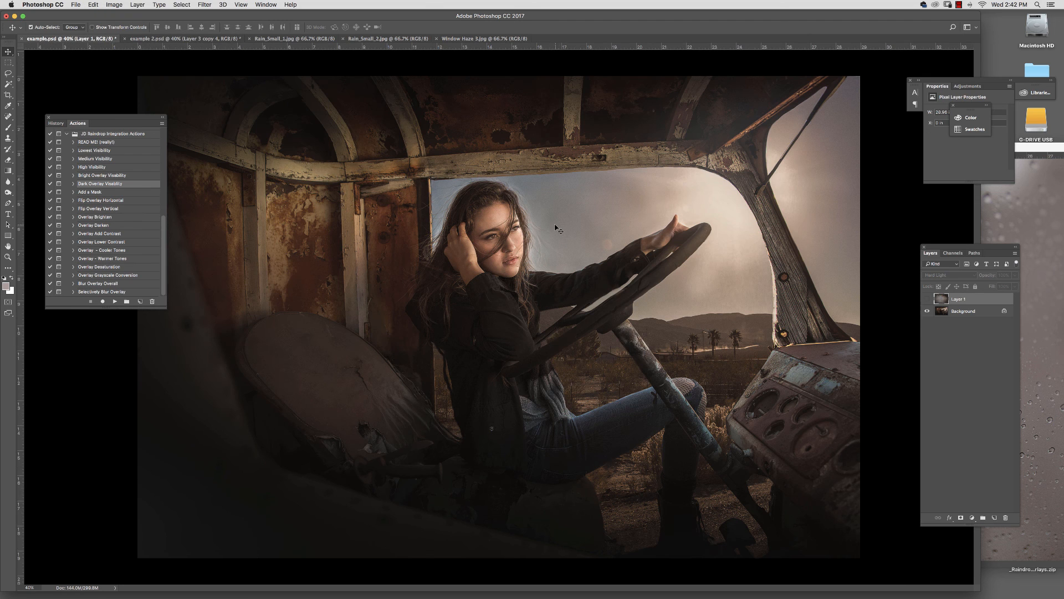
pyautogui.press('super+v')
pyautogui.press('super+t')
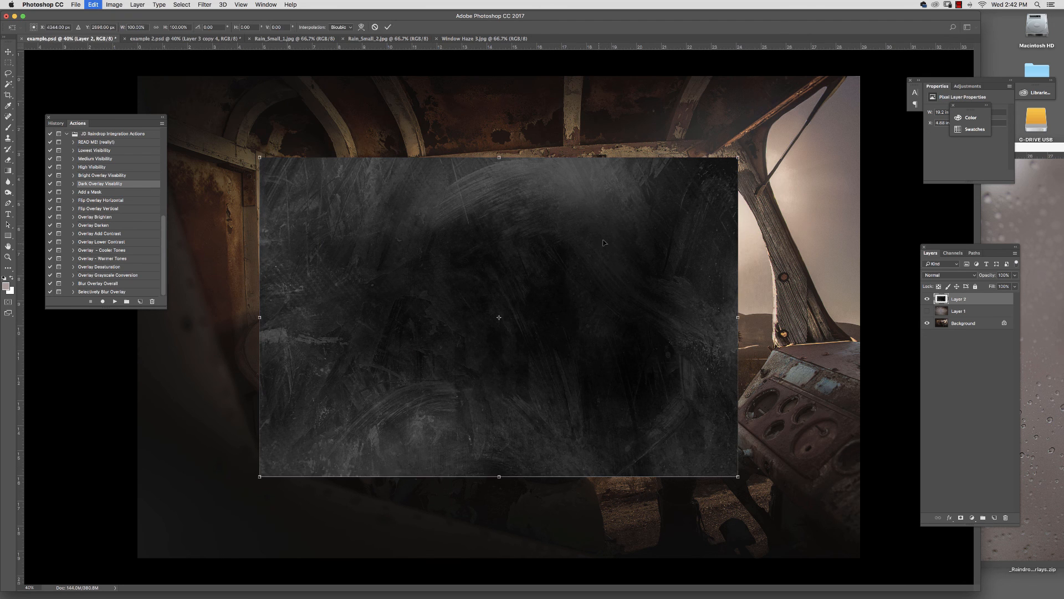
pyautogui.moveTo(738, 158); pyautogui.dragTo(859, 79)
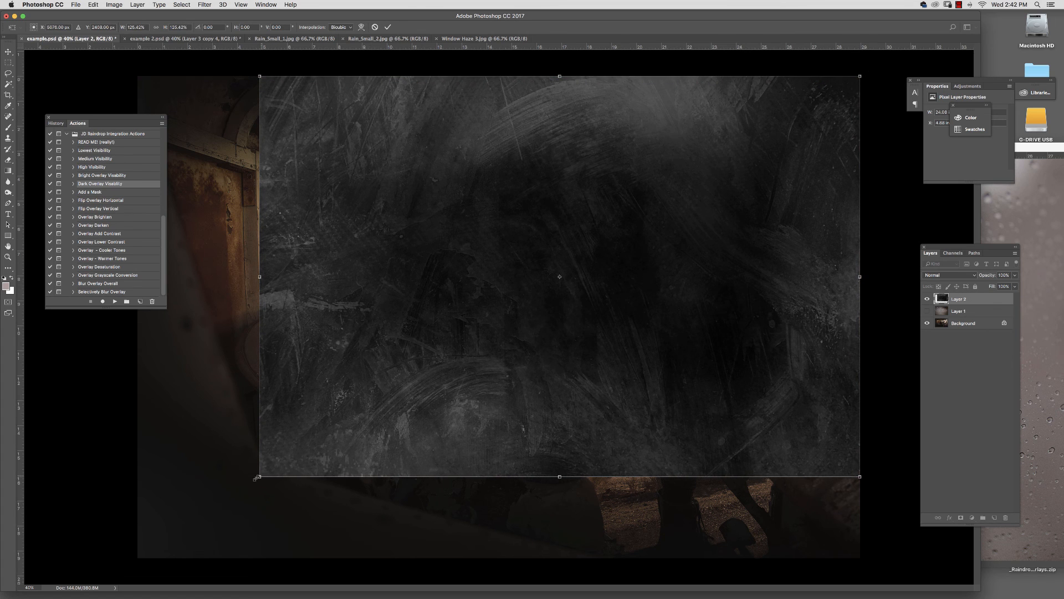
pyautogui.moveTo(260, 476); pyautogui.dragTo(137, 558)
pyautogui.press('Return')
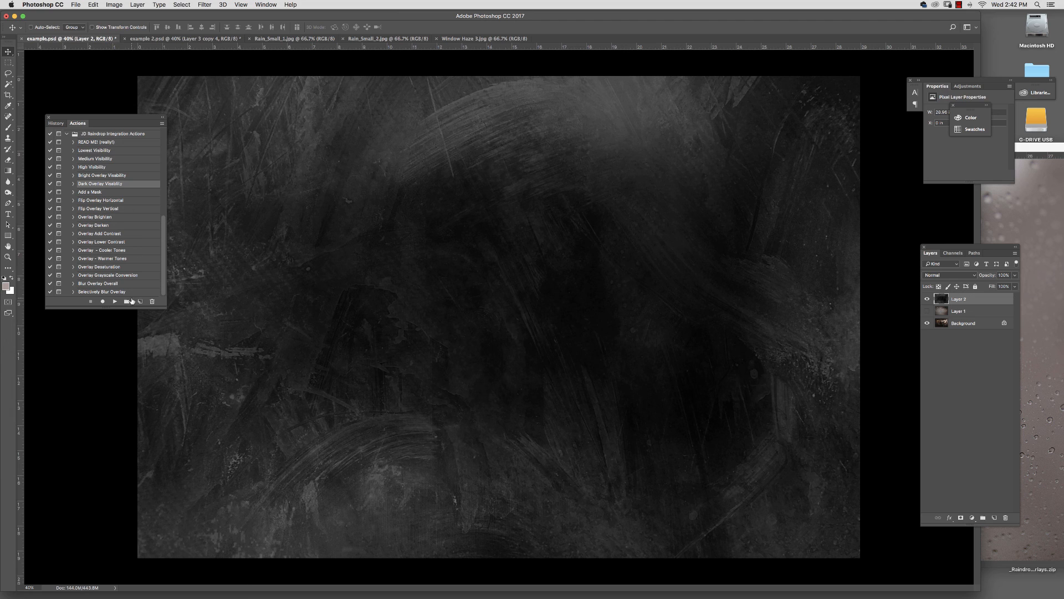
# Step: Run the Dark Overlay Visibility action on the haze layer and lower its opacity to 78%
pyautogui.click(115, 302)
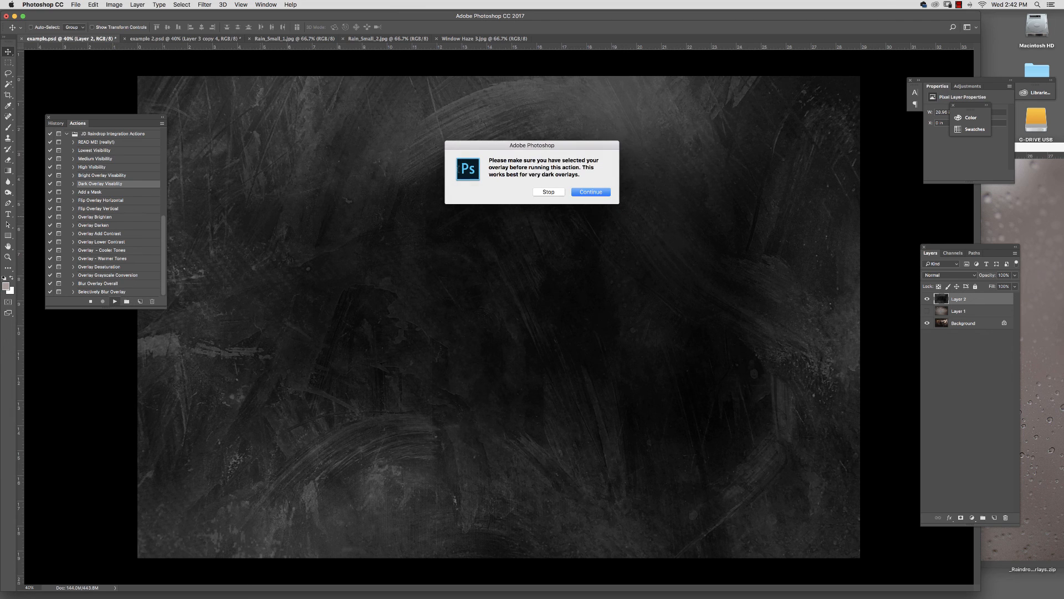
pyautogui.click(603, 193)
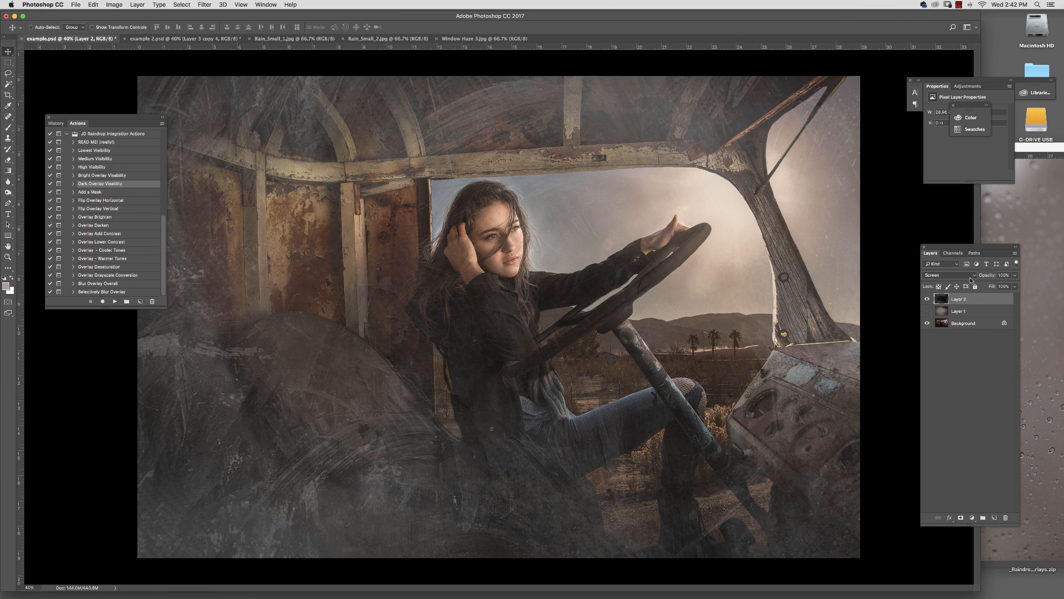
pyautogui.click(1015, 275)
pyautogui.moveTo(1015, 286); pyautogui.dragTo(1003, 286)
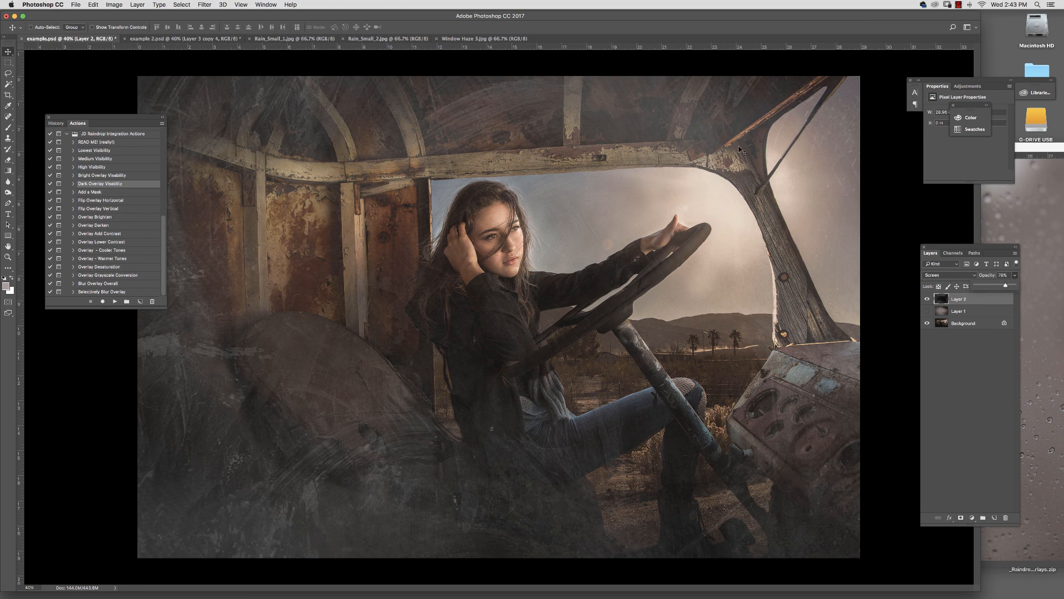
# Step: Open Rain Overlays 4.jpg from the Rain Overlays in Color folder
pyautogui.click(74, 4)
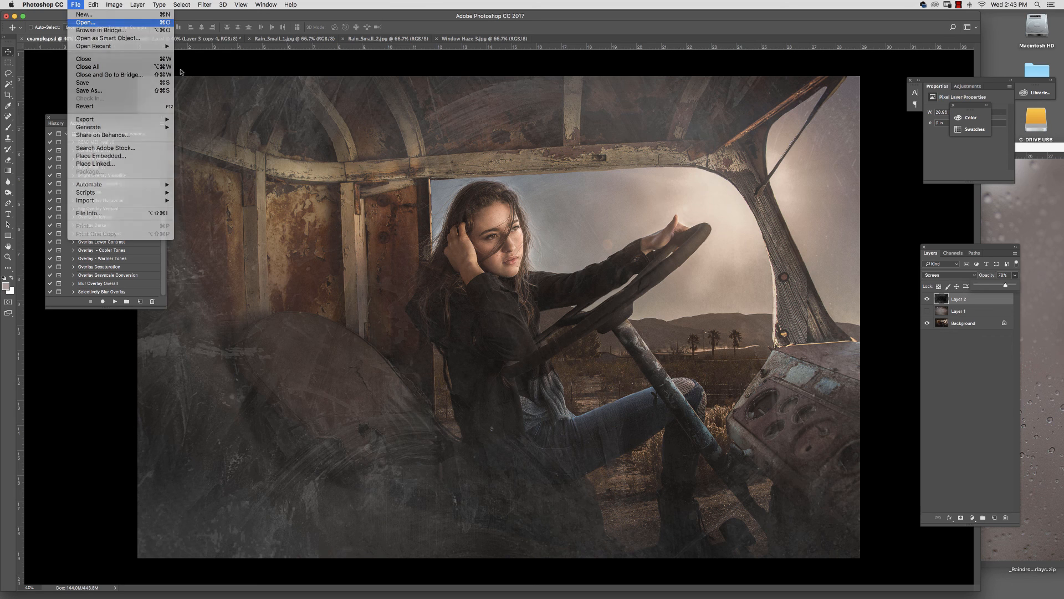
pyautogui.click(86, 24)
pyautogui.click(244, 340)
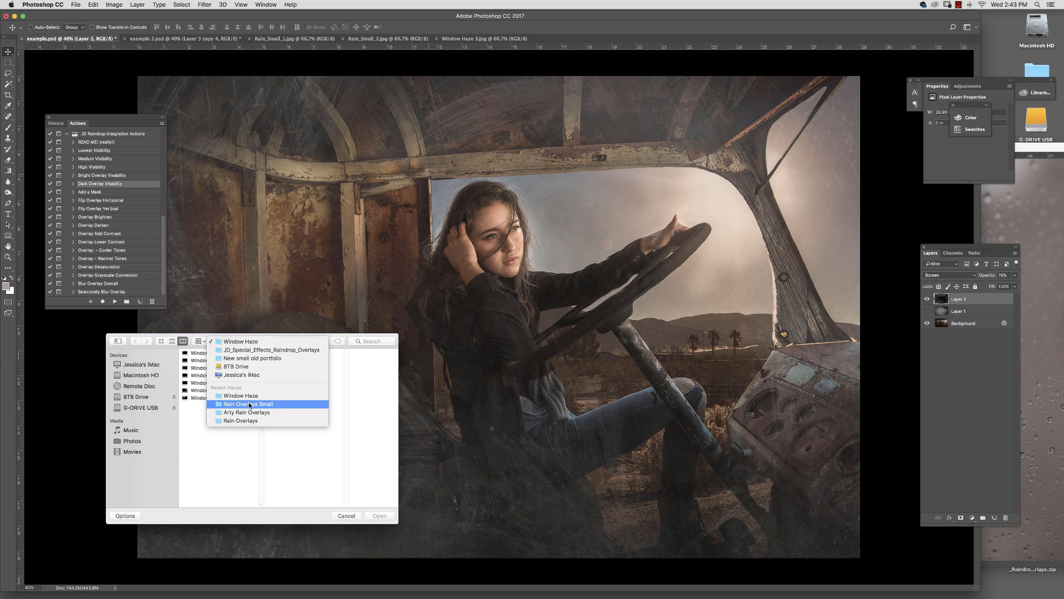
pyautogui.click(247, 350)
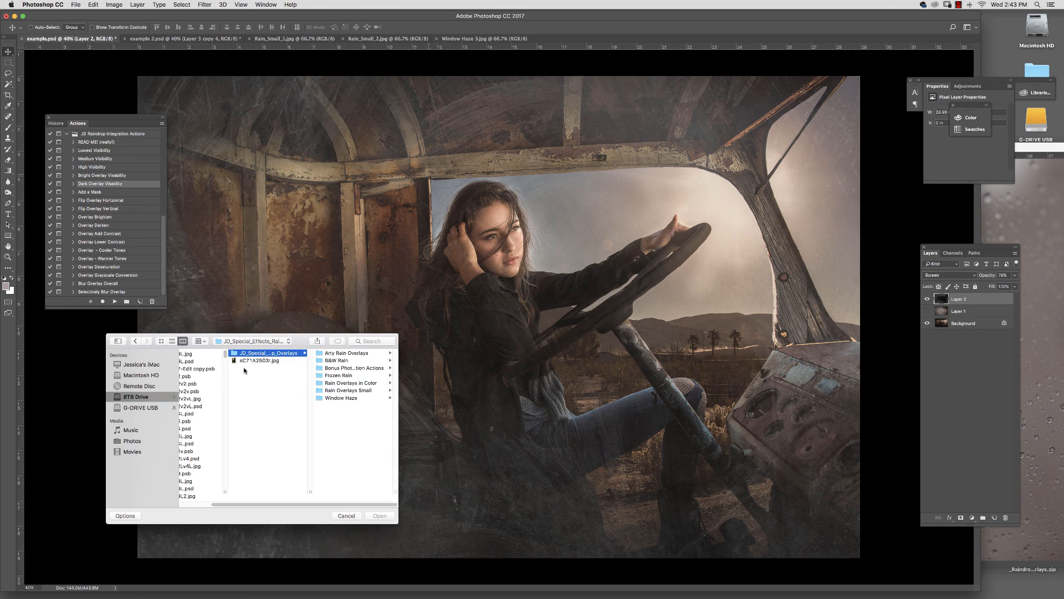
pyautogui.click(352, 382)
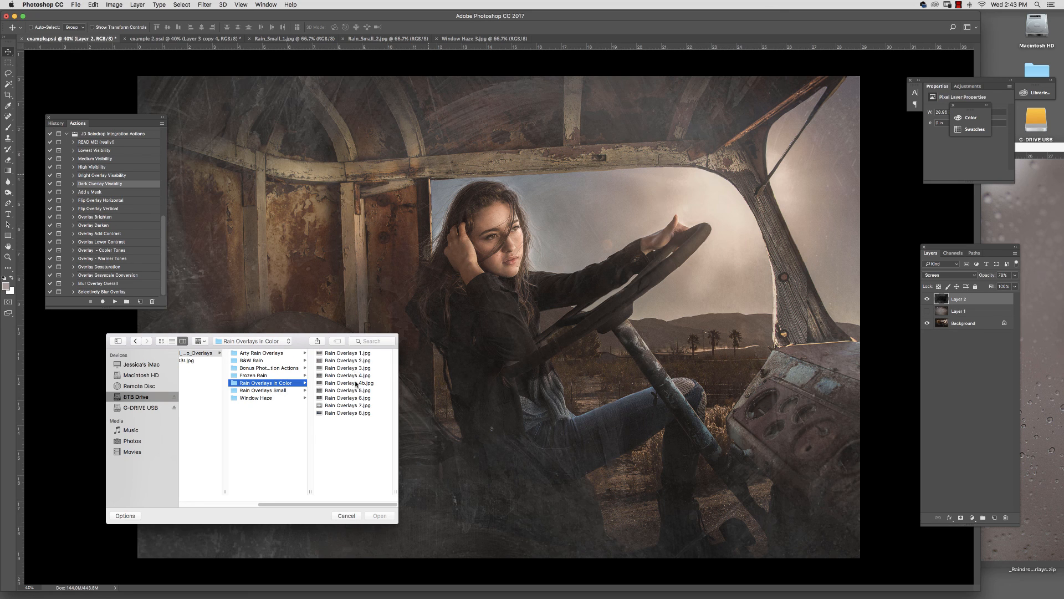
pyautogui.click(355, 376)
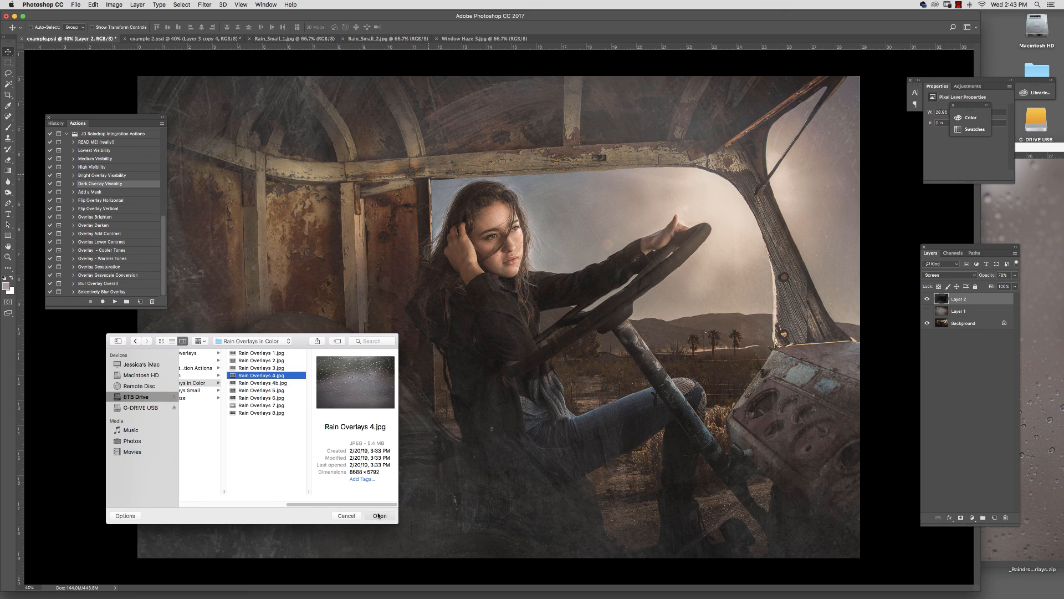
pyautogui.press('Return')
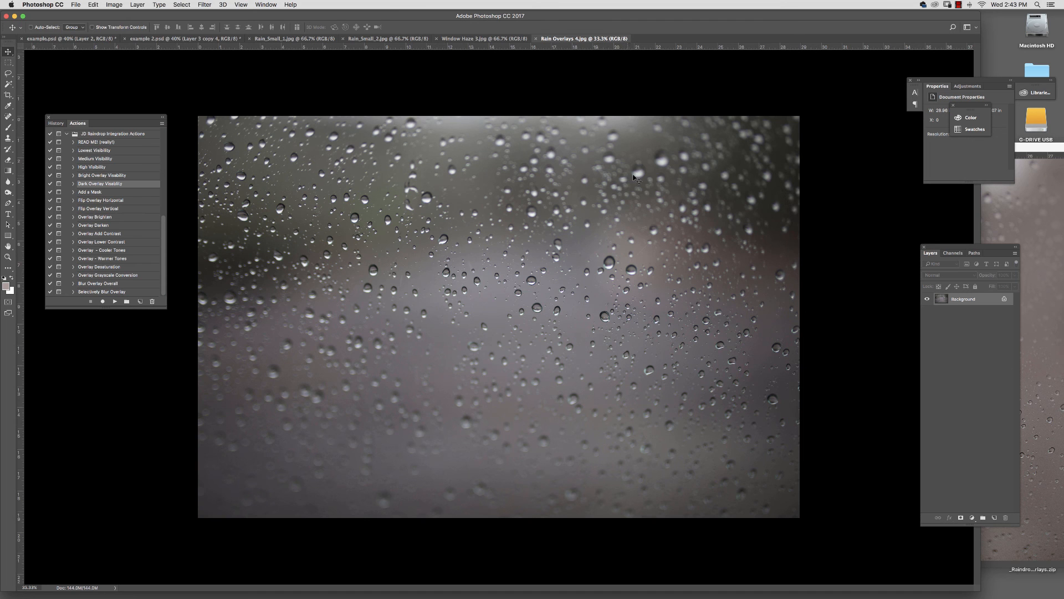
# Step: Copy the whole raindrop image and paste it into example.psd as a new layer above the haze
pyautogui.press('super+a')
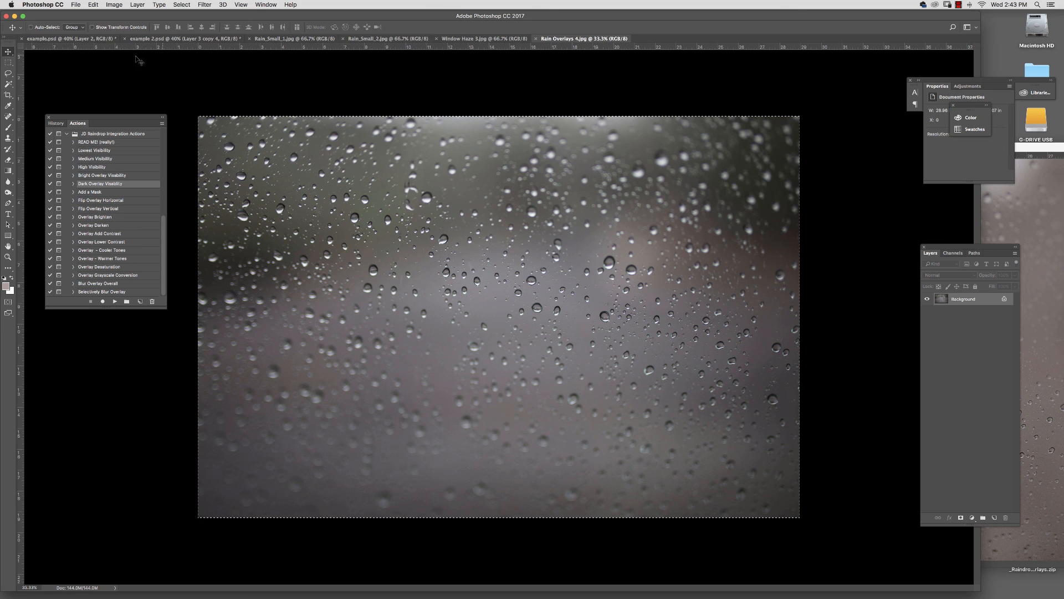
pyautogui.click(97, 40)
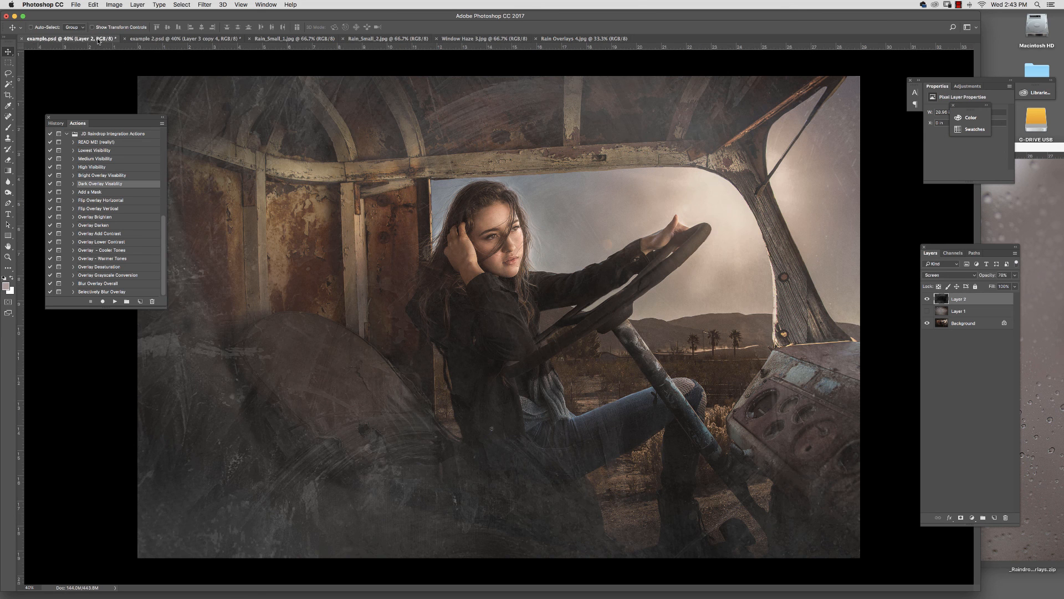
pyautogui.click(549, 40)
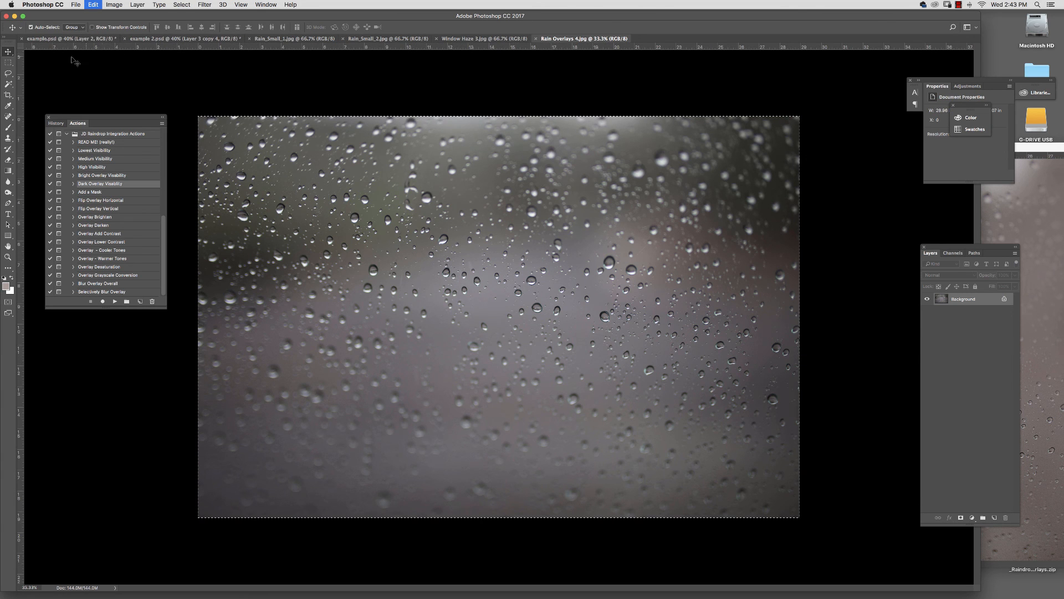
pyautogui.click(72, 40)
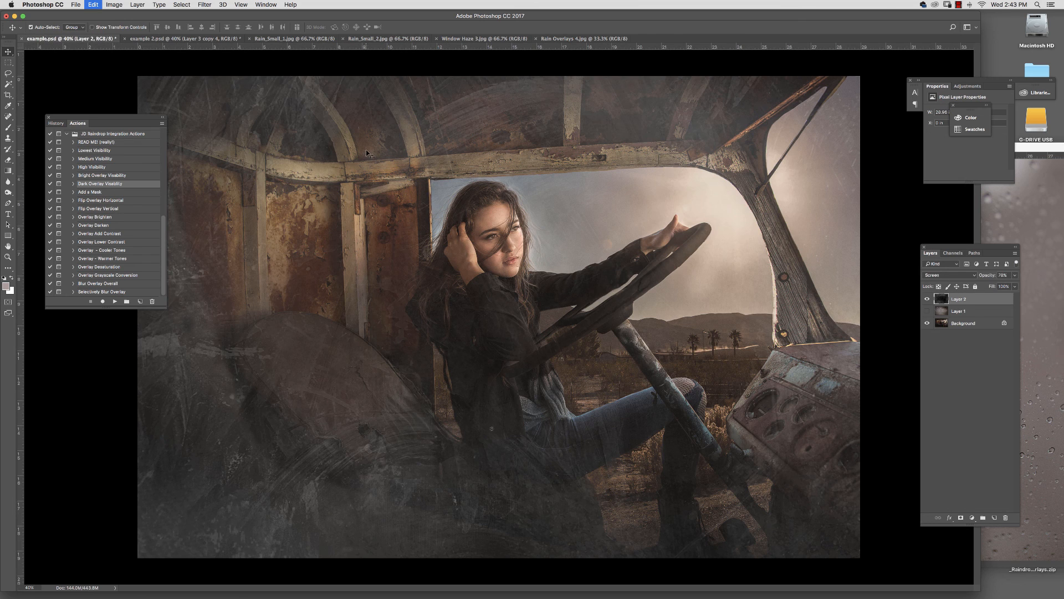
pyautogui.press('super+v')
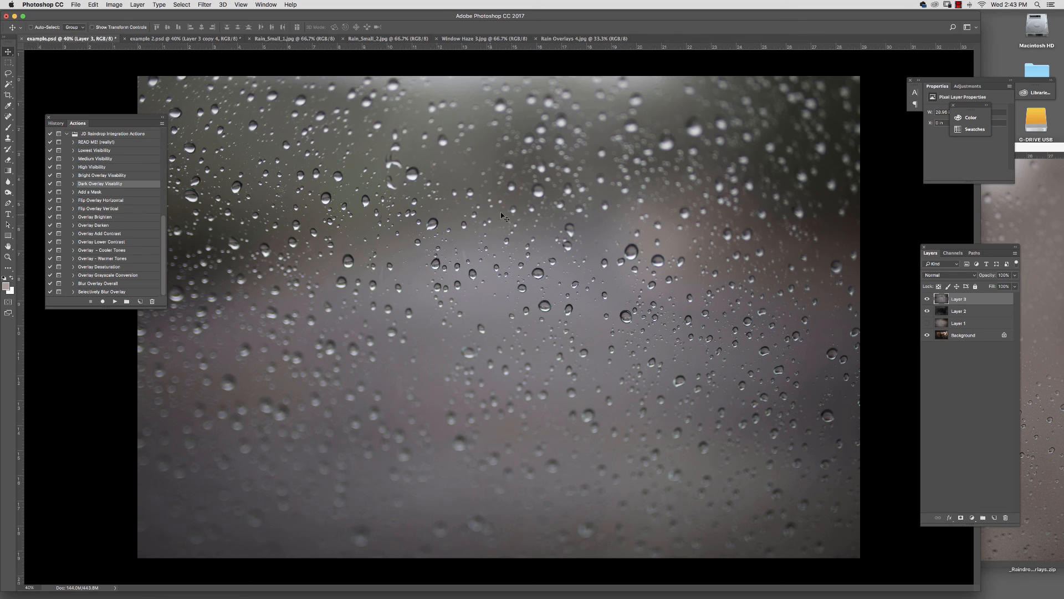
# Step: Try the Overlay blend mode on the raindrop layer, and set it to Hard Light instead
pyautogui.click(949, 275)
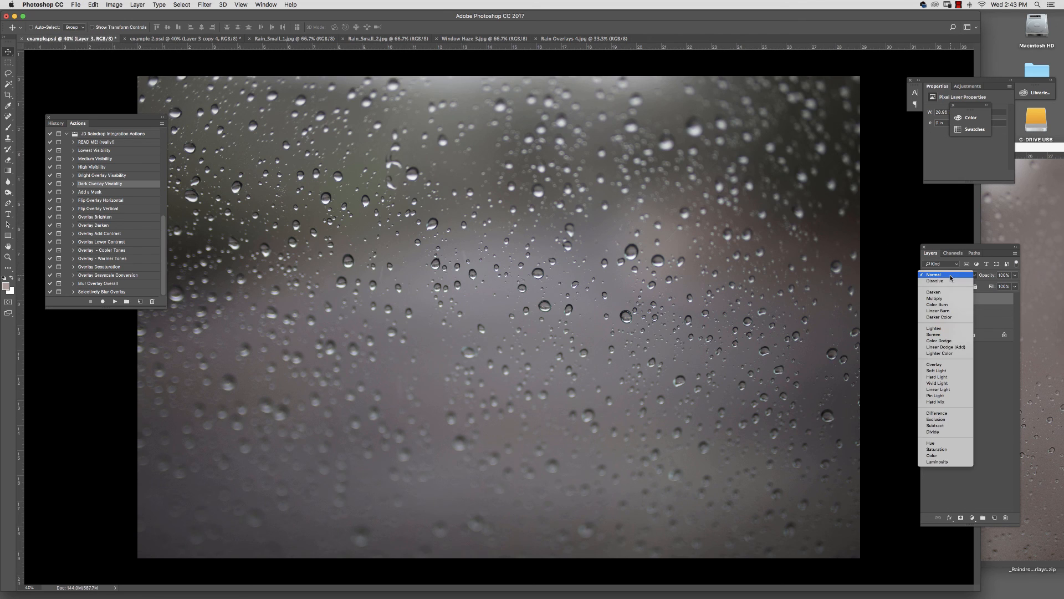
pyautogui.click(950, 365)
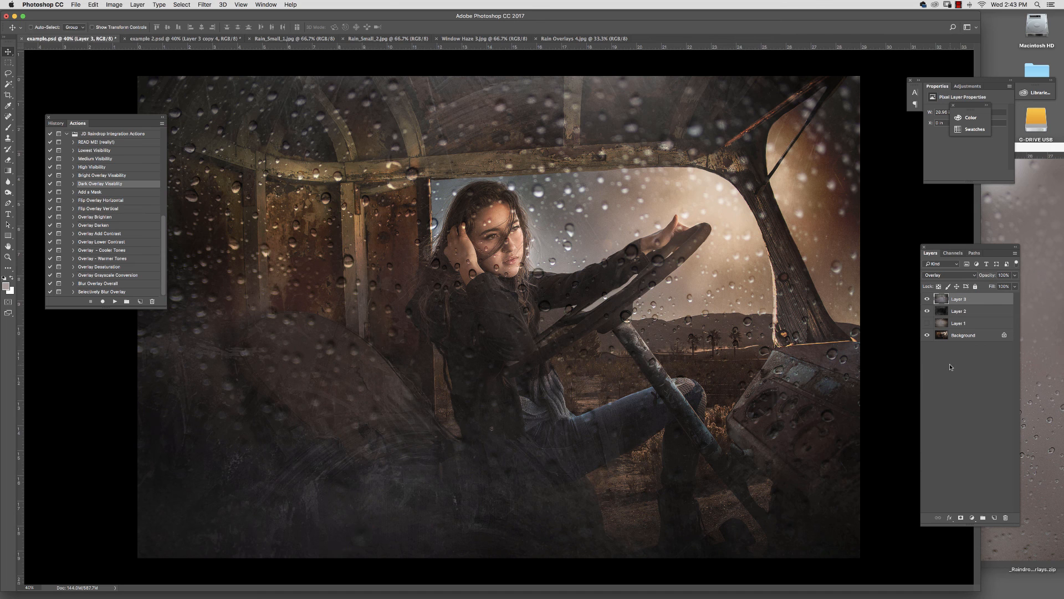
pyautogui.click(950, 276)
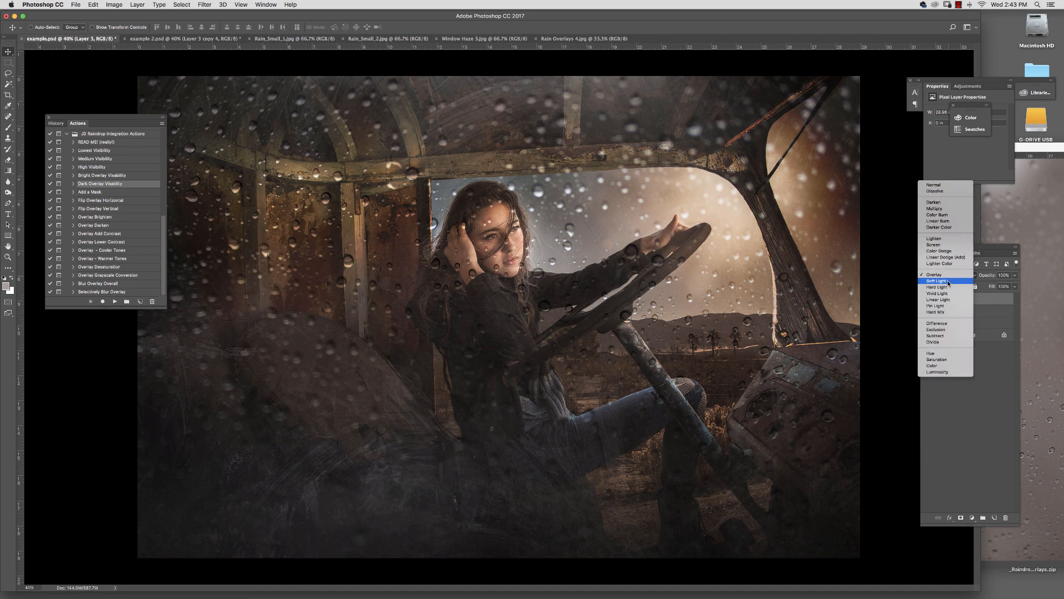
pyautogui.click(949, 287)
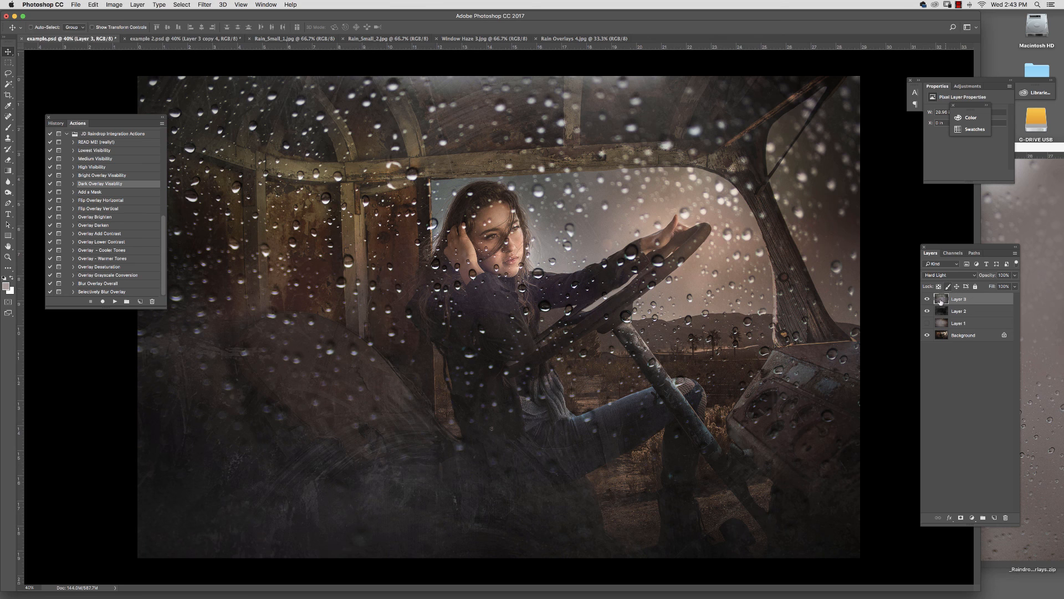
# Step: Compare the image with and without the haze layer by toggling Layer 2's visibility
pyautogui.click(928, 311)
pyautogui.click(928, 312)
pyautogui.click(927, 312)
pyautogui.click(928, 312)
# Step: Lasso a loose area around the woman on the raindrop layer and run the Selectively Blur Overlay action on it
pyautogui.click(8, 73)
pyautogui.click(44, 72)
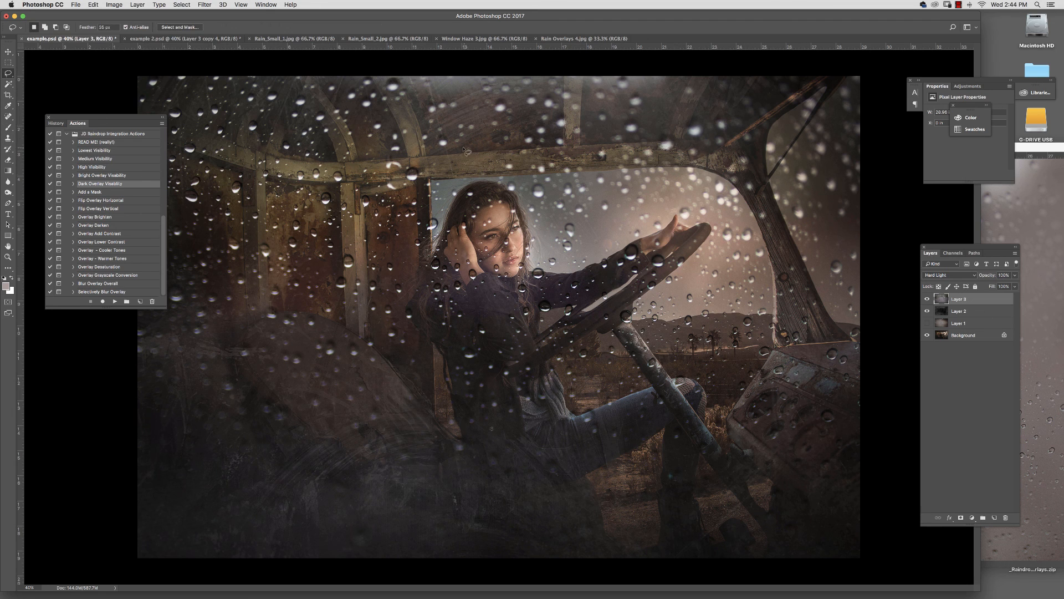
pyautogui.moveTo(463, 149)
pyautogui.mouseDown()
pyautogui.moveTo(414, 156)
pyautogui.moveTo(377, 224)
pyautogui.moveTo(391, 355)
pyautogui.moveTo(571, 479)
pyautogui.moveTo(731, 238)
pyautogui.moveTo(419, 176)
pyautogui.mouseUp()
pyautogui.click(127, 292)
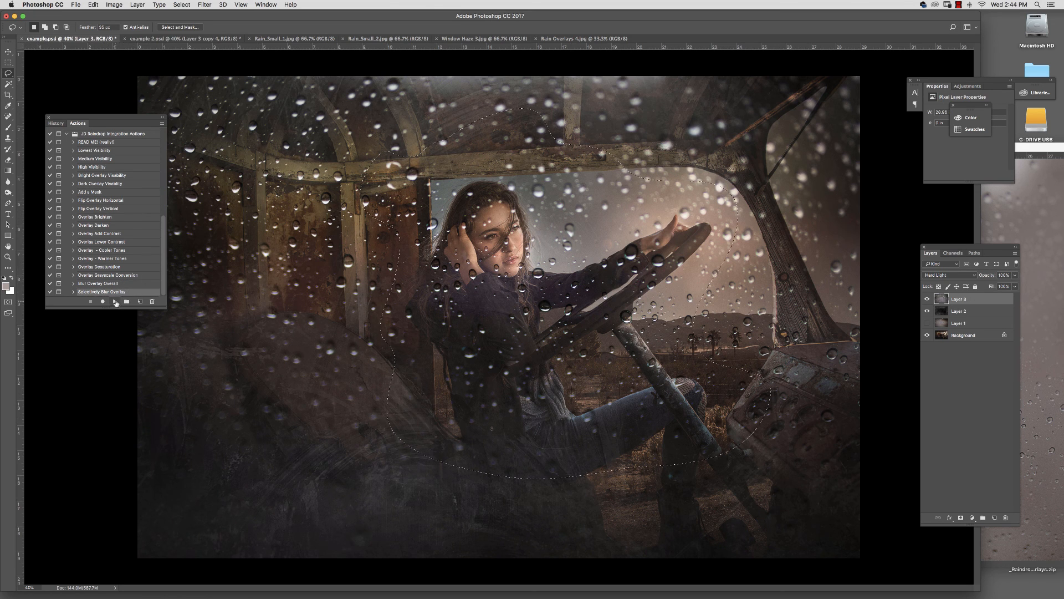
pyautogui.click(114, 302)
pyautogui.click(603, 215)
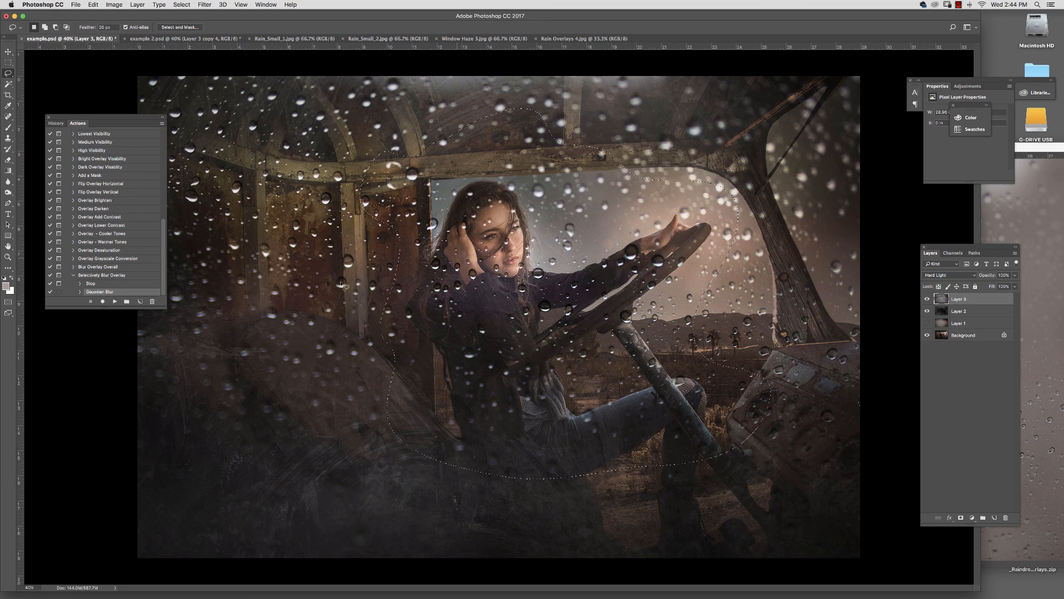
pyautogui.click(115, 301)
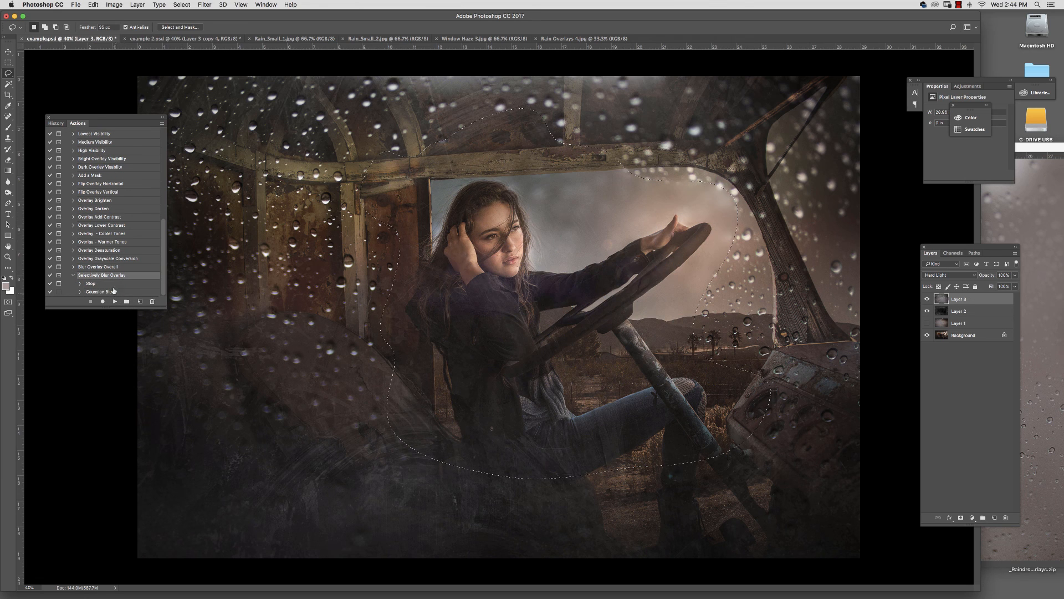